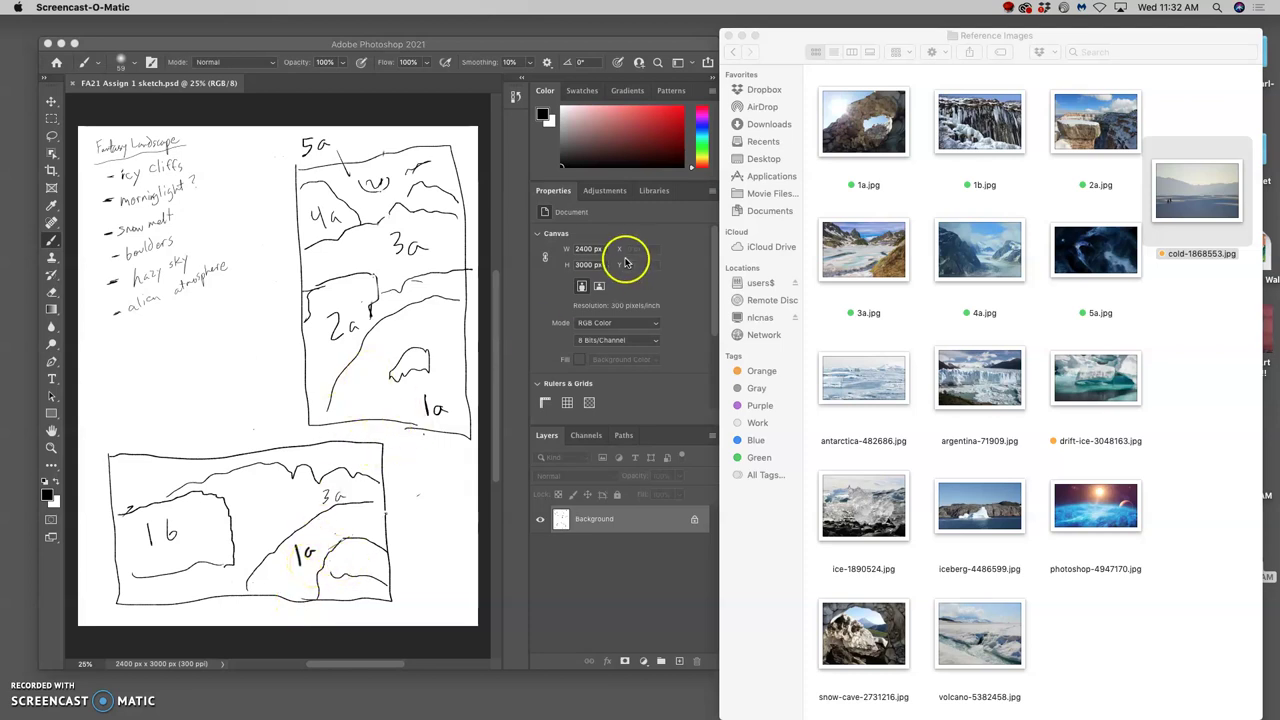
In the lower sketch, paint a thick ground line under 1b and a ridge line through 3a, and write a 5a label
{"action": "left_click_drag", "start_coordinate": [451, 46], "coordinate": [445, 45]}
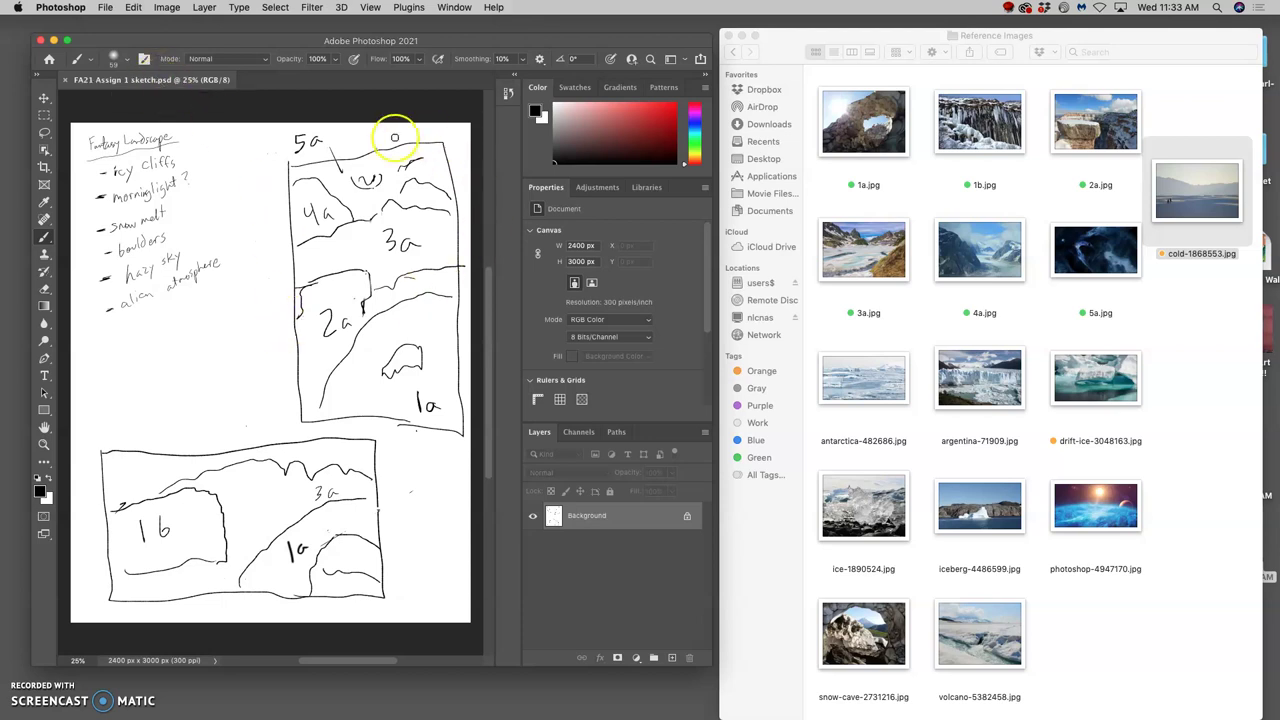
{"action": "left_click_drag", "start_coordinate": [378, 162], "coordinate": [390, 165]}
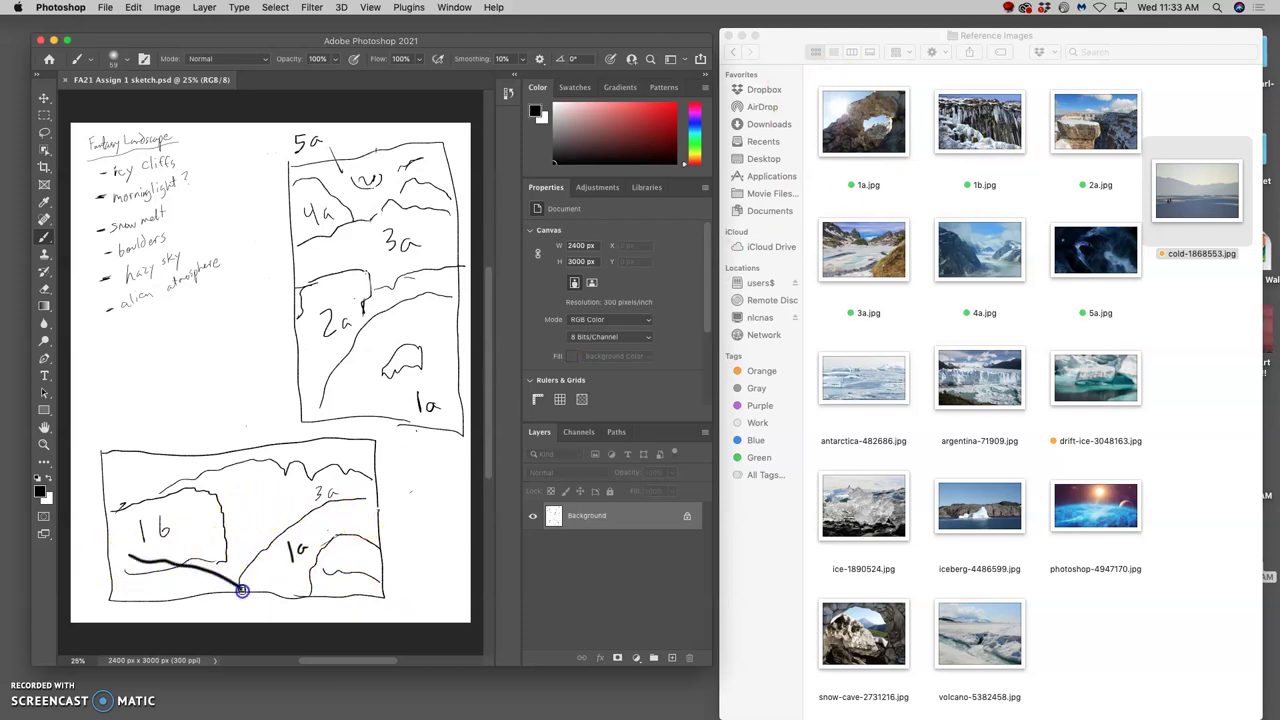
{"action": "left_click_drag", "start_coordinate": [242, 590], "coordinate": [242, 590]}
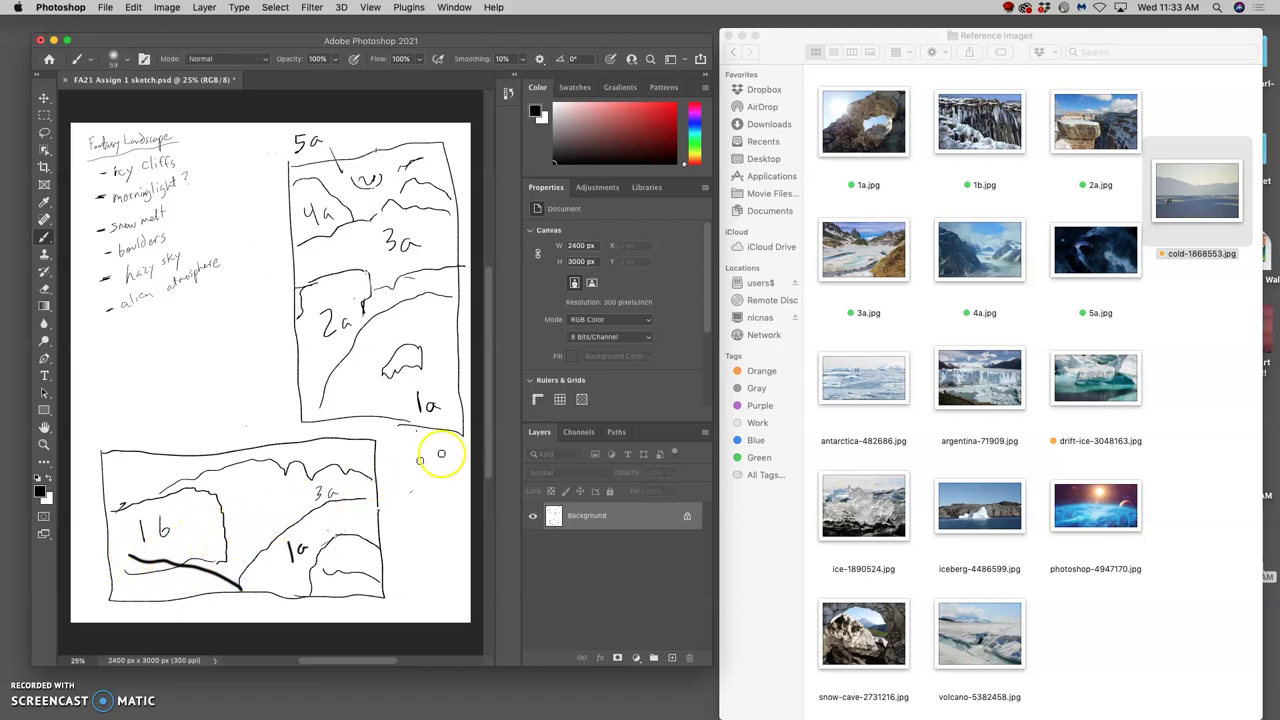
{"action": "left_click_drag", "start_coordinate": [366, 474], "coordinate": [233, 515]}
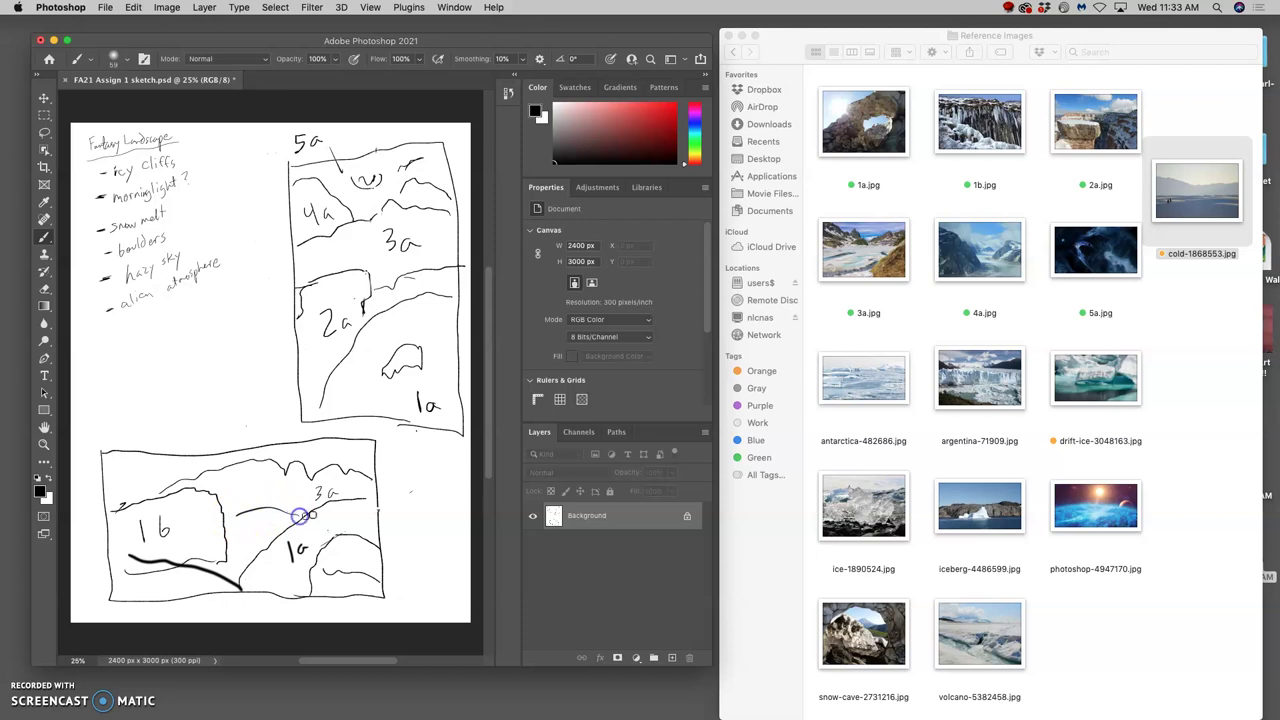
{"action": "mouse_move", "coordinate": [886, 266]}
{"action": "left_mouse_down"}
{"action": "mouse_move", "coordinate": [843, 250]}
{"action": "mouse_move", "coordinate": [846, 268]}
{"action": "mouse_move", "coordinate": [872, 262]}
{"action": "mouse_move", "coordinate": [829, 286]}
{"action": "mouse_move", "coordinate": [731, 419]}
{"action": "left_mouse_up"}
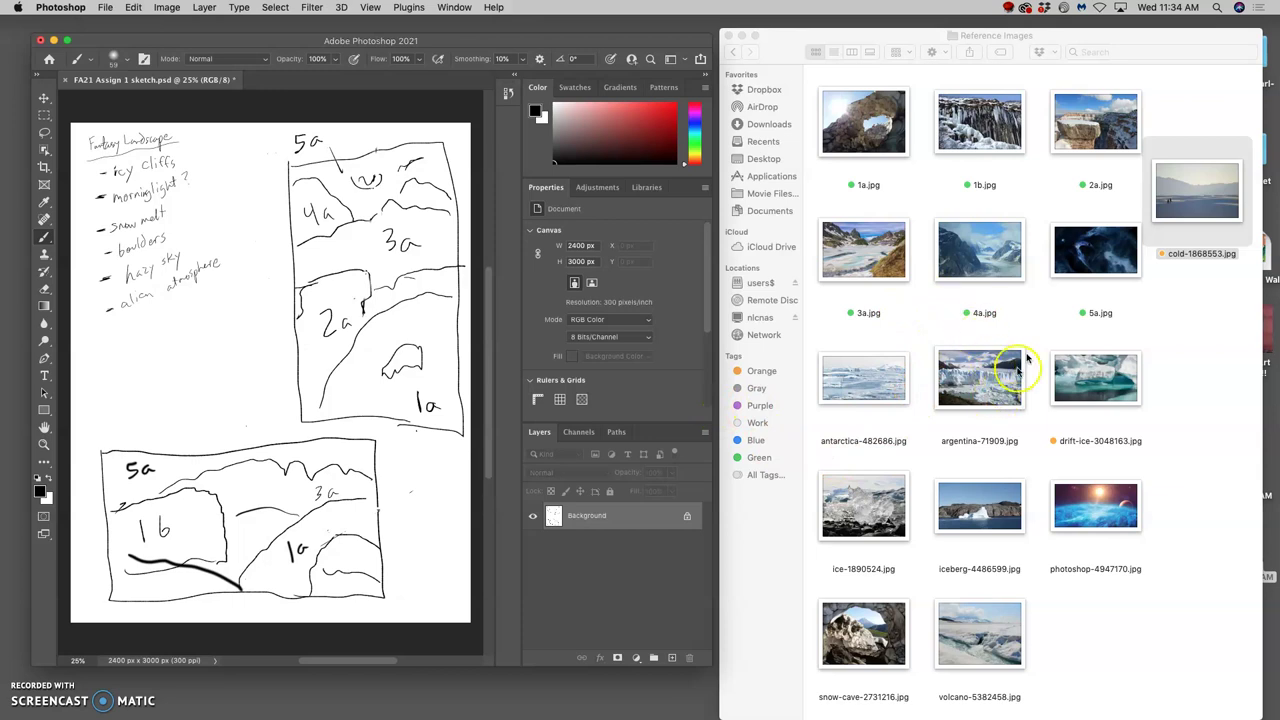
Move neckar-2789844.jpg from Downloads into Reference Images and rename cold-1868553.jpg to 2b.jpg
{"action": "left_click", "coordinate": [1155, 318]}
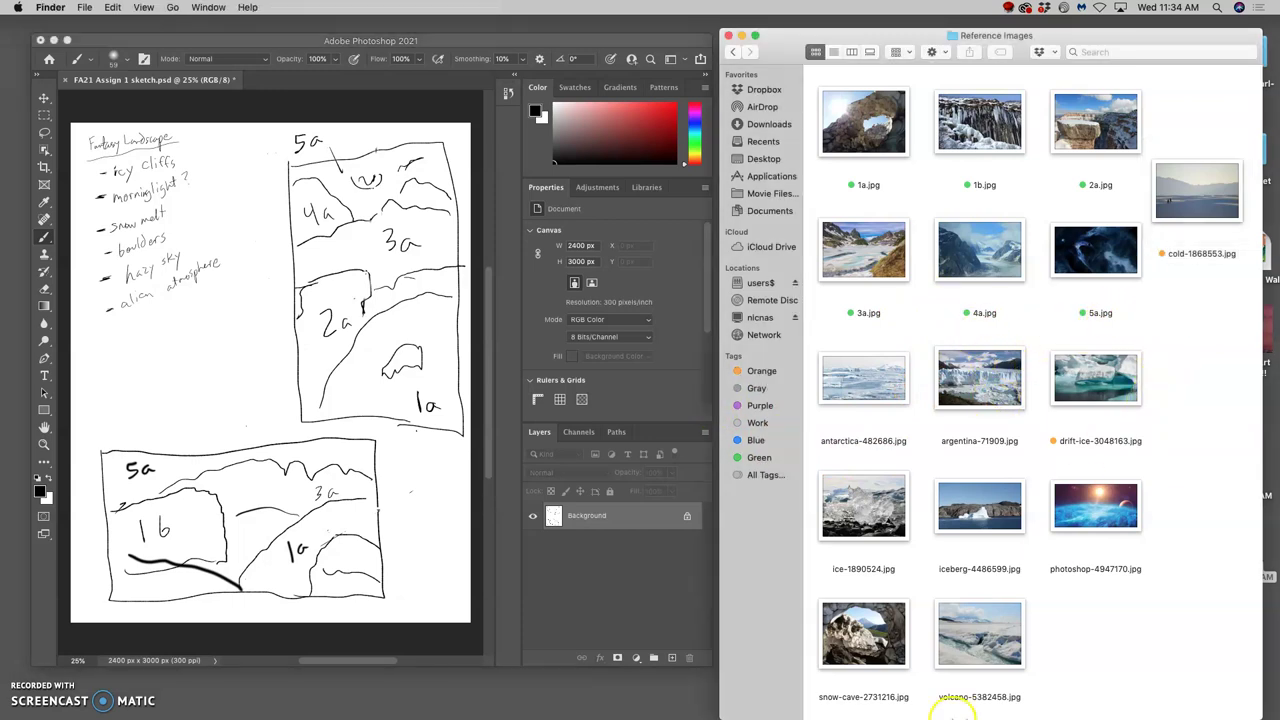
{"action": "mouse_move", "coordinate": [958, 715]}
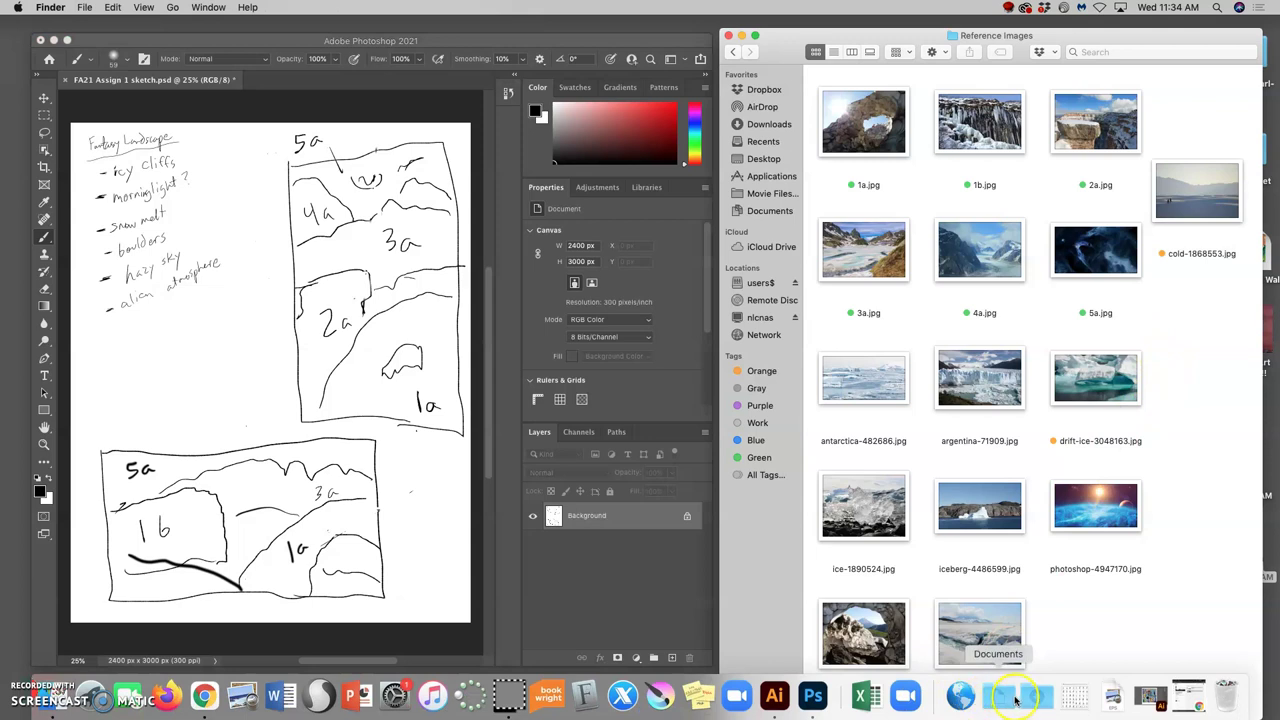
{"action": "left_click", "coordinate": [1030, 697]}
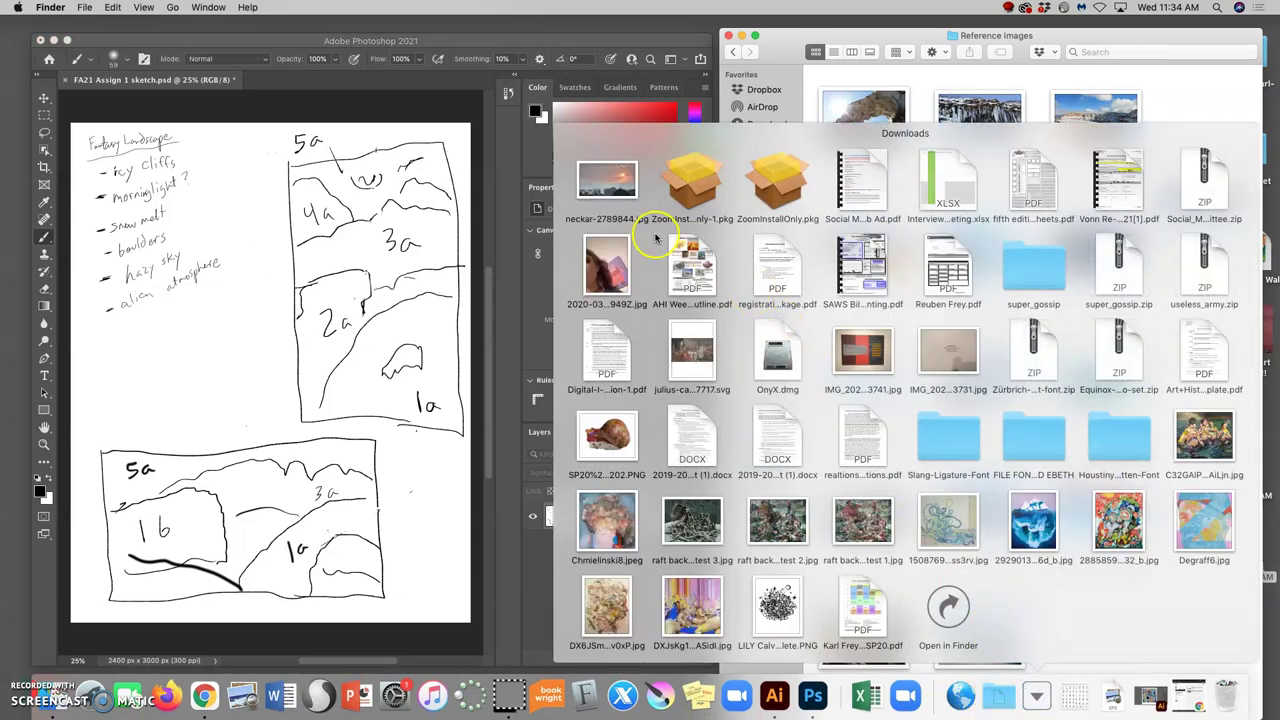
{"action": "left_click_drag", "start_coordinate": [607, 185], "coordinate": [1200, 338]}
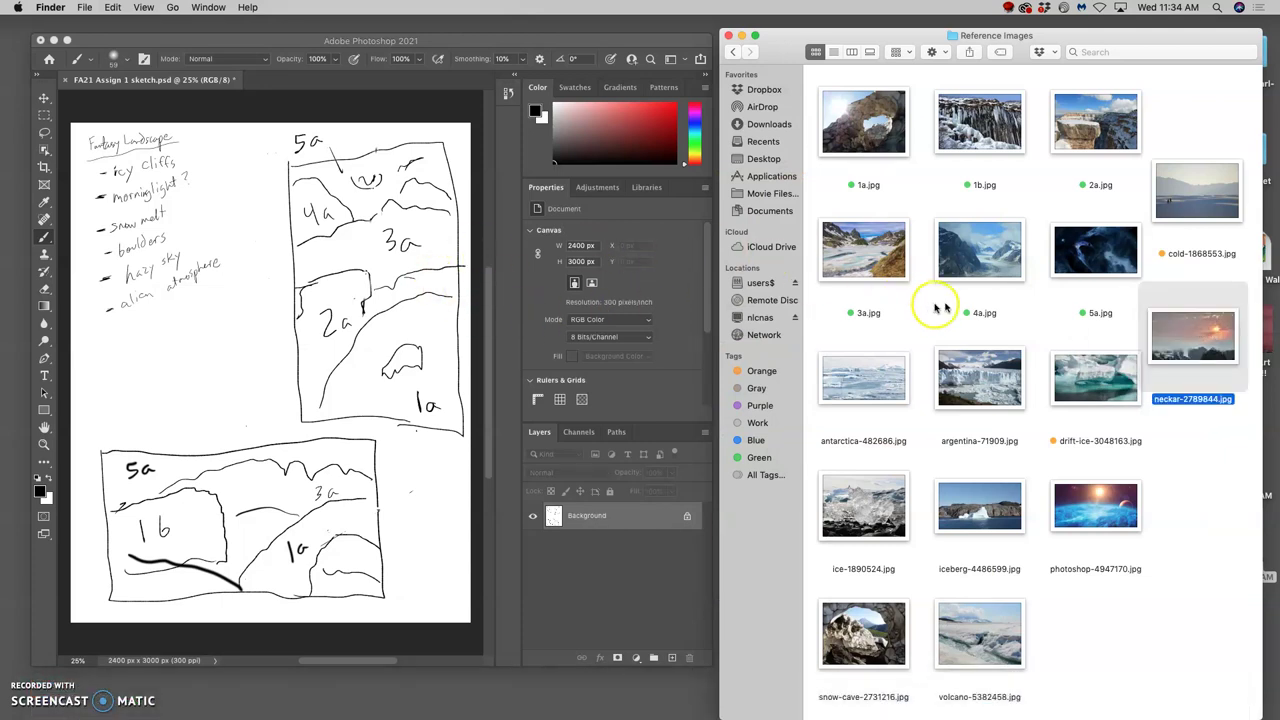
{"action": "left_click", "coordinate": [1188, 255]}
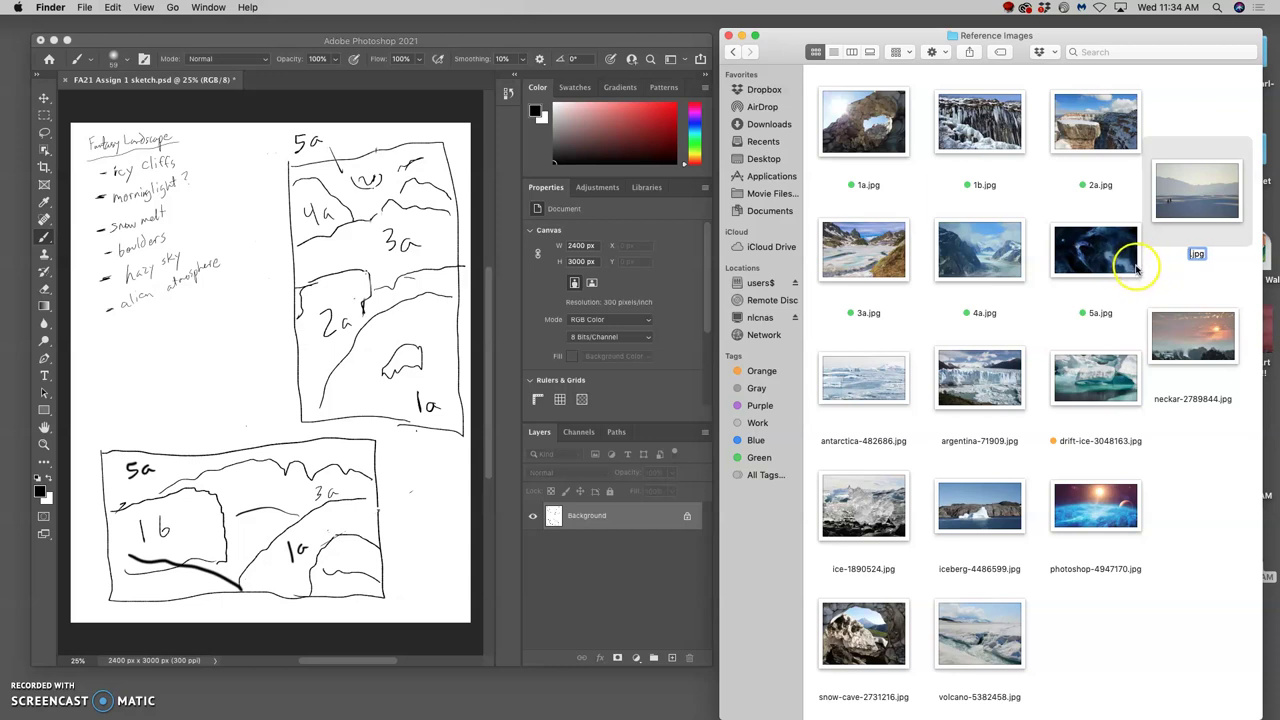
{"action": "left_click", "coordinate": [1177, 288]}
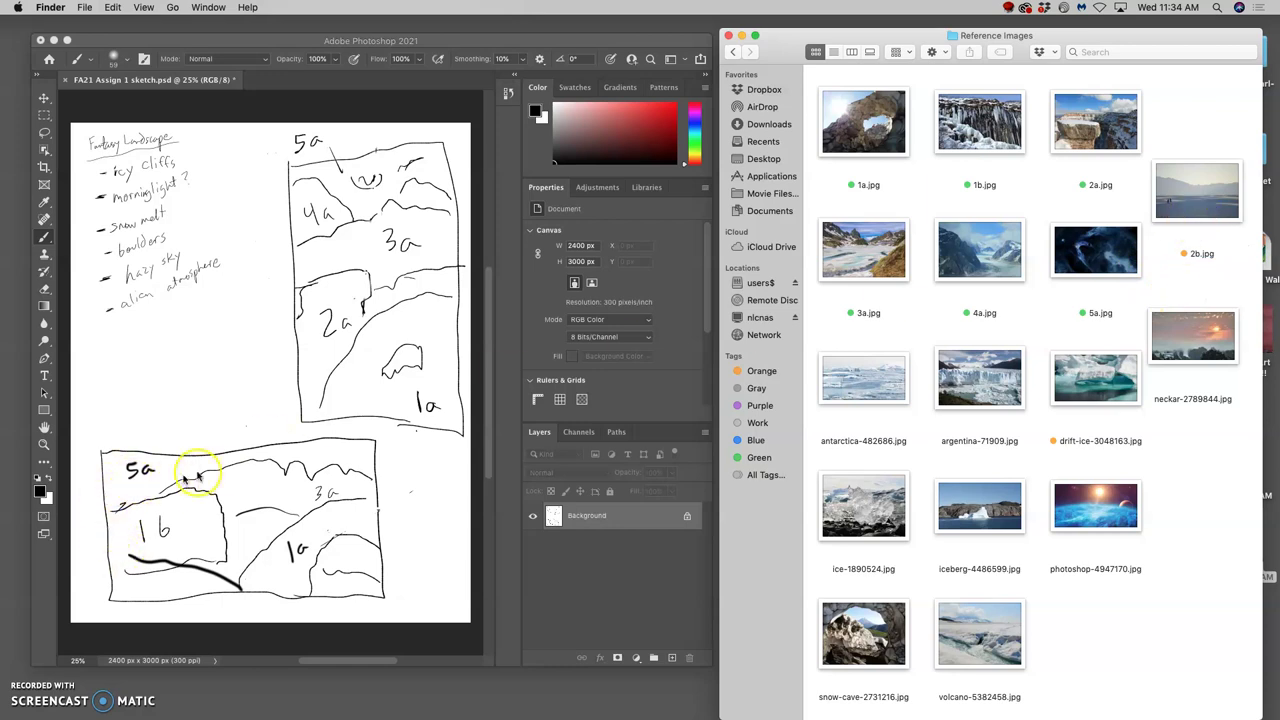
Extend the thick ridge line across the lower sketch
{"action": "left_click", "coordinate": [136, 497]}
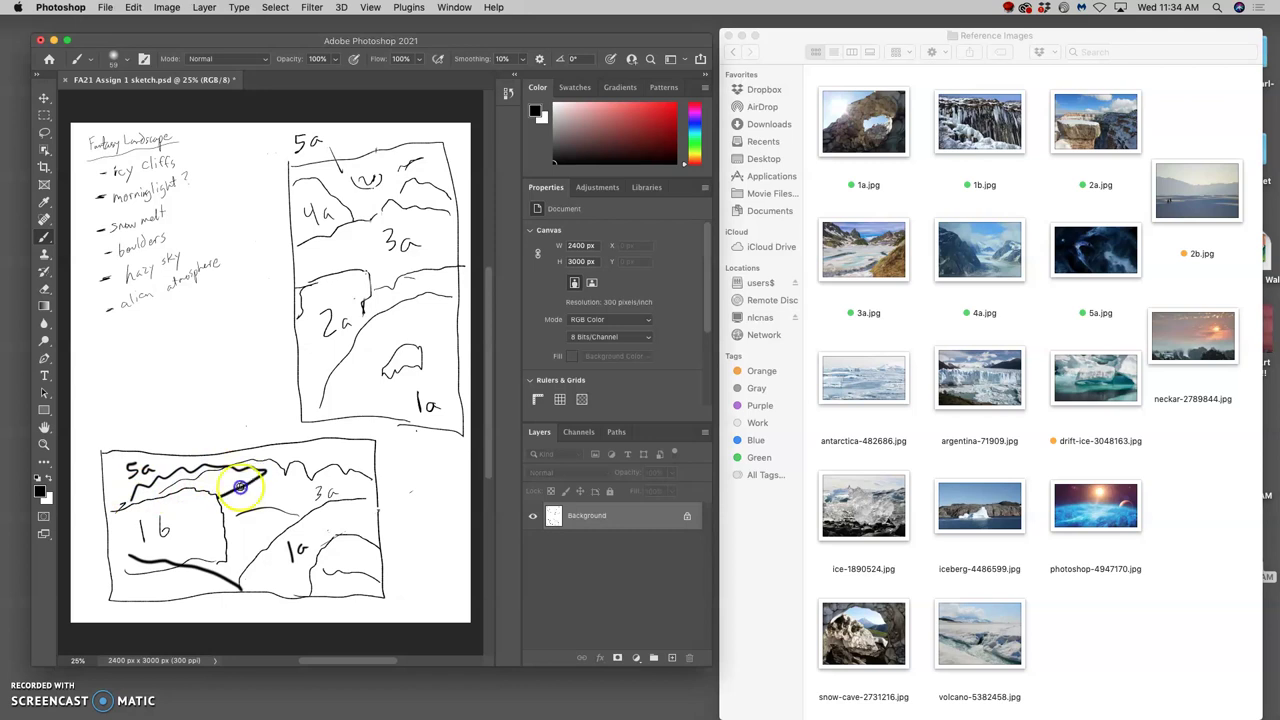
{"action": "left_click_drag", "start_coordinate": [240, 487], "coordinate": [298, 463]}
{"action": "left_click_drag", "start_coordinate": [172, 457], "coordinate": [188, 467]}
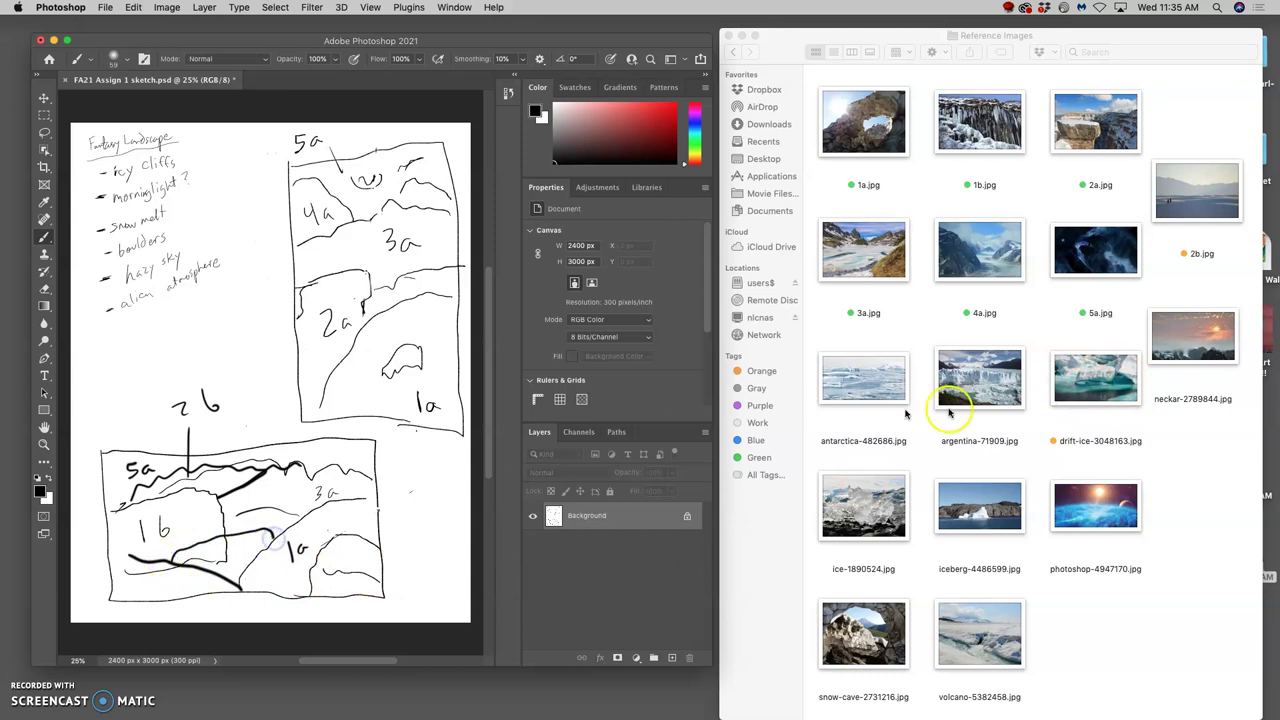
Rename drift-ice-3048163.jpg to 3b.jpg in Finder
{"action": "left_click", "coordinate": [1076, 441]}
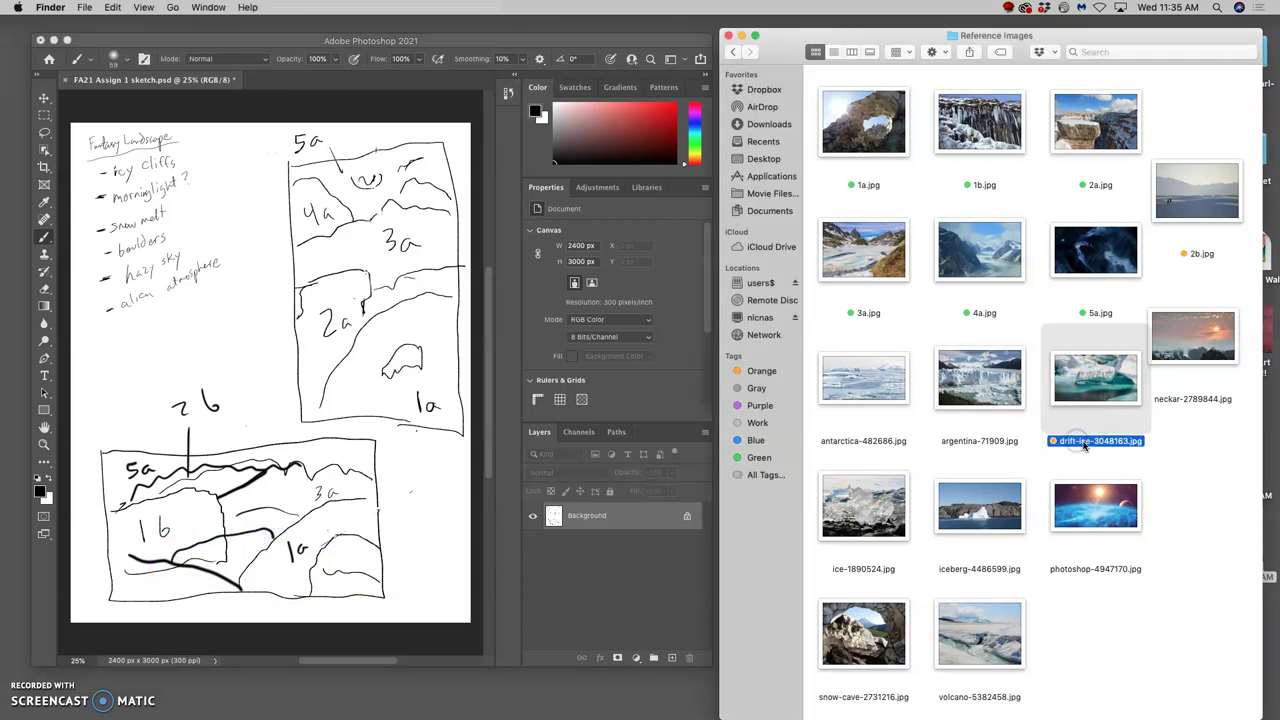
{"action": "left_click", "coordinate": [1084, 446]}
{"action": "type", "text": "3b"}
{"action": "key", "text": "Return"}
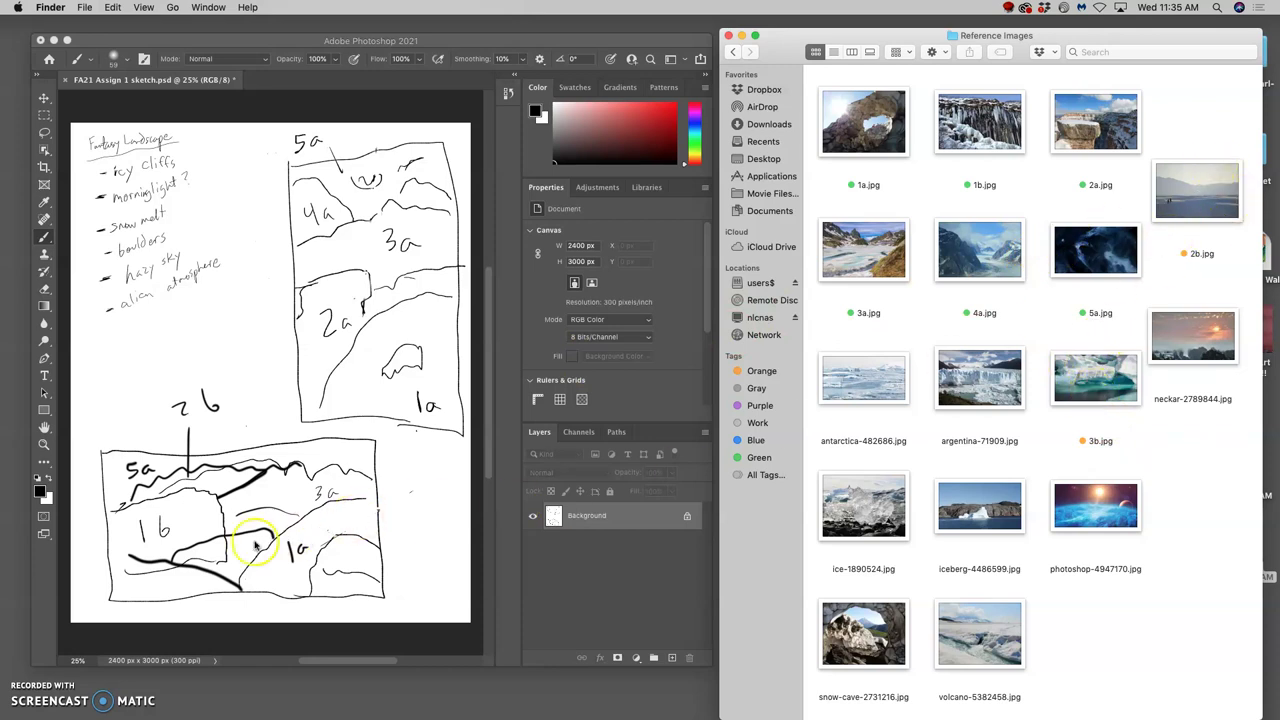
Write a 'vert.' note beside the upper sketch and an underlined 'Horiz.' note beside the lower one
{"action": "left_click", "coordinate": [213, 552]}
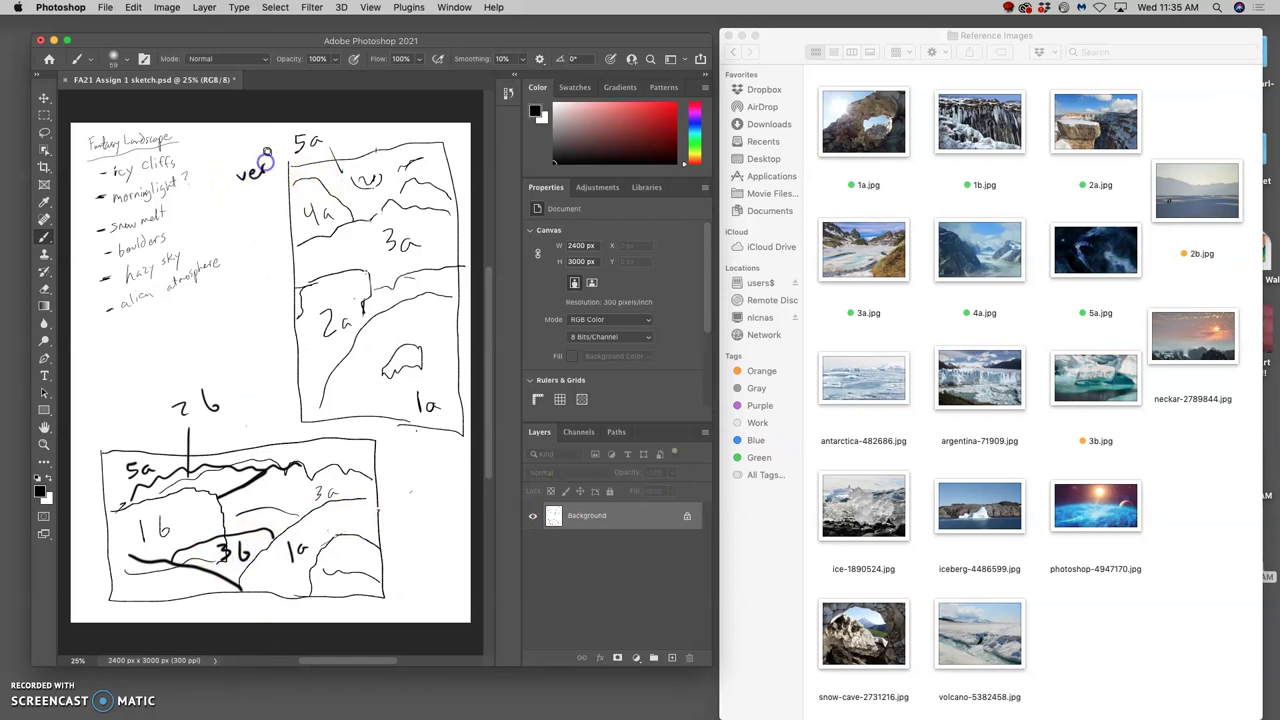
{"action": "left_click_drag", "start_coordinate": [272, 152], "coordinate": [276, 180]}
{"action": "left_click", "coordinate": [283, 178]}
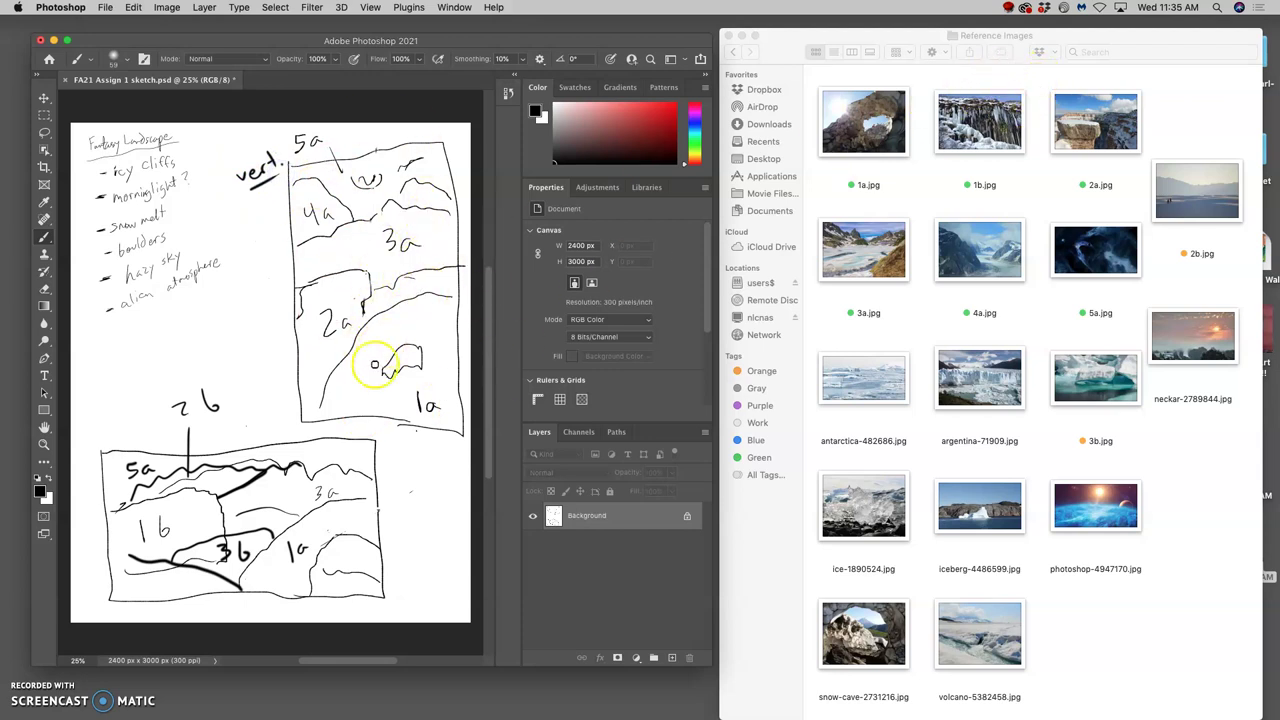
{"action": "left_click", "coordinate": [395, 520]}
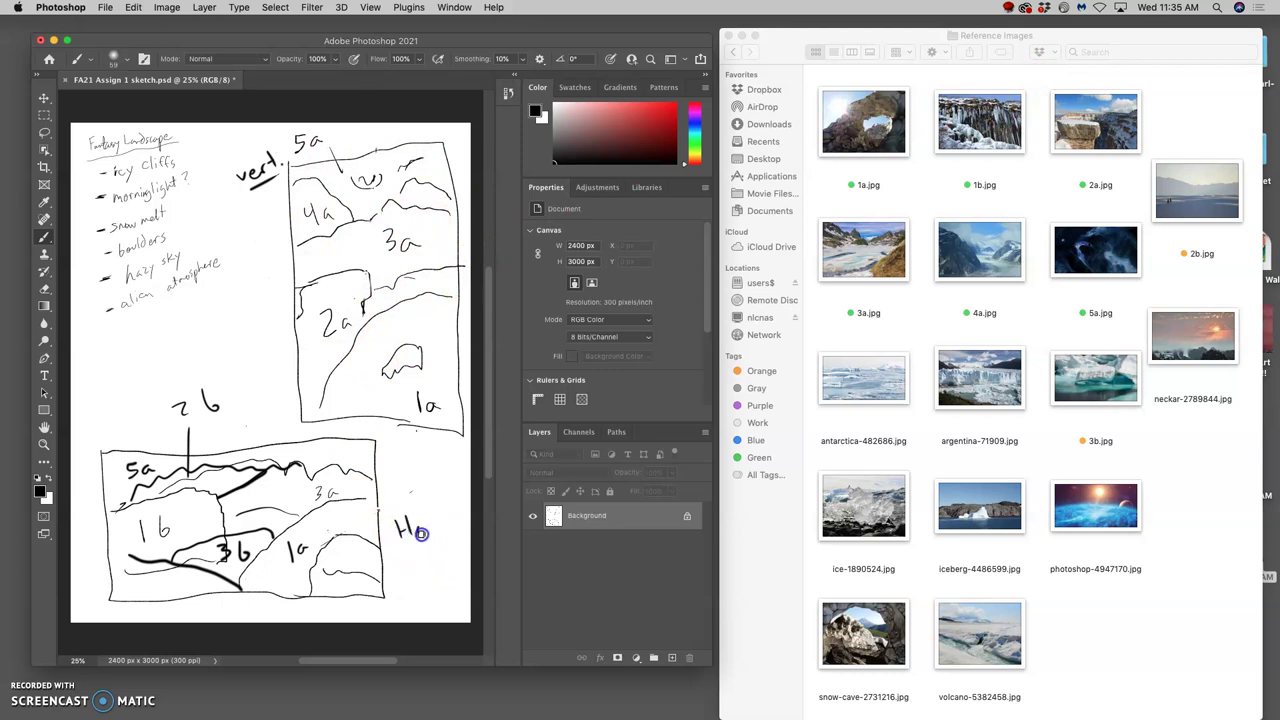
{"action": "left_click_drag", "start_coordinate": [398, 538], "coordinate": [440, 526]}
{"action": "left_click", "coordinate": [470, 517]}
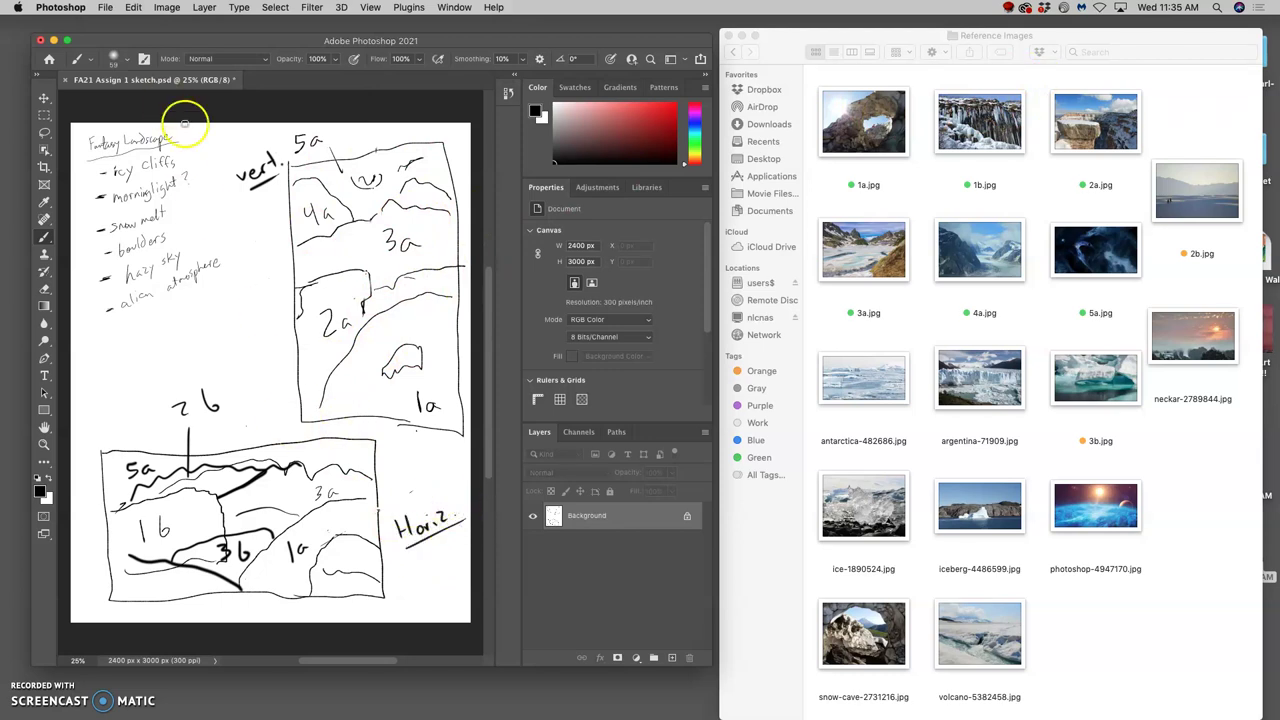
{"action": "left_click", "coordinate": [110, 8]}
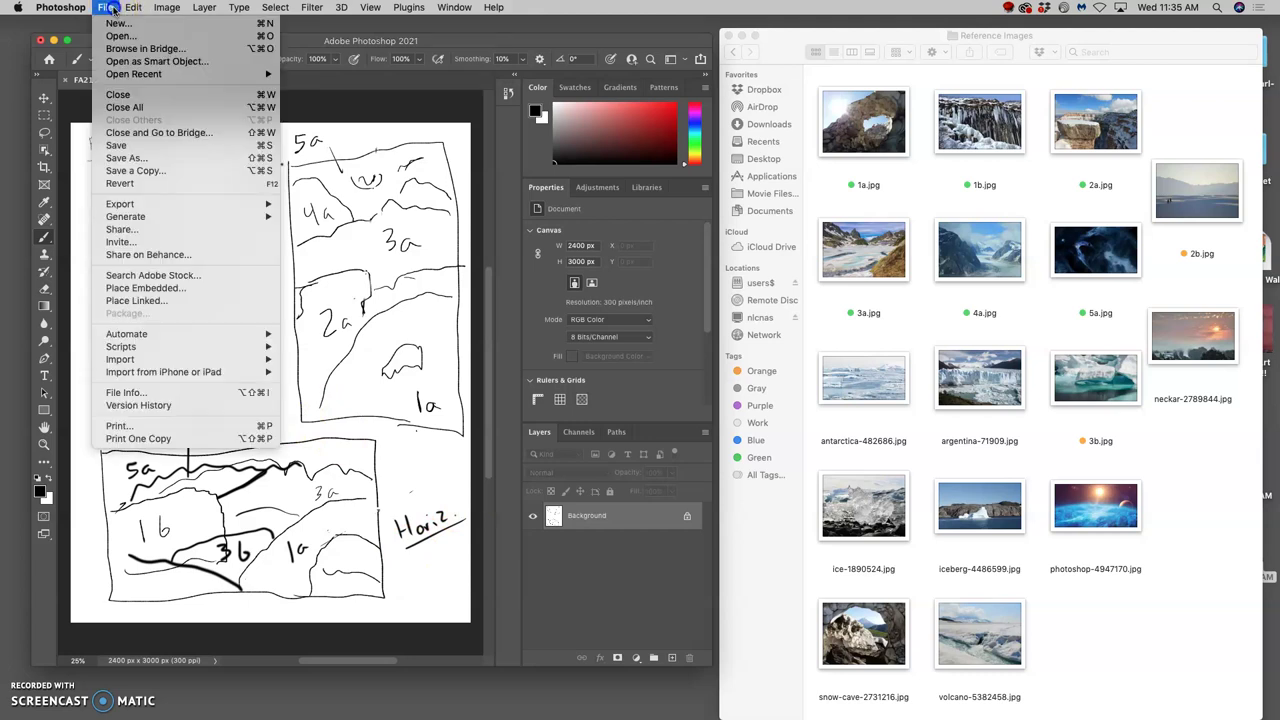
Save the sketch, then save a JPEG copy named FA21 Assign 1 sketch.jpg at quality 8
{"action": "left_click", "coordinate": [118, 146]}
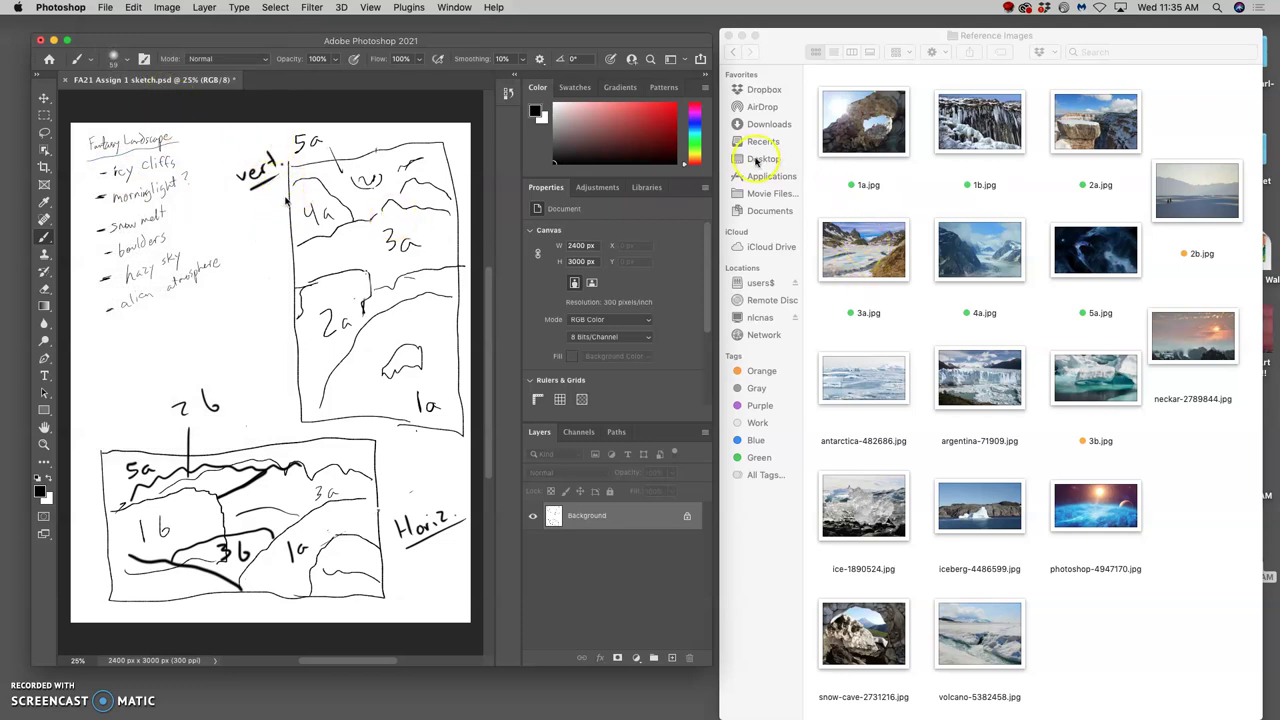
{"action": "key", "text": "super+shift+s"}
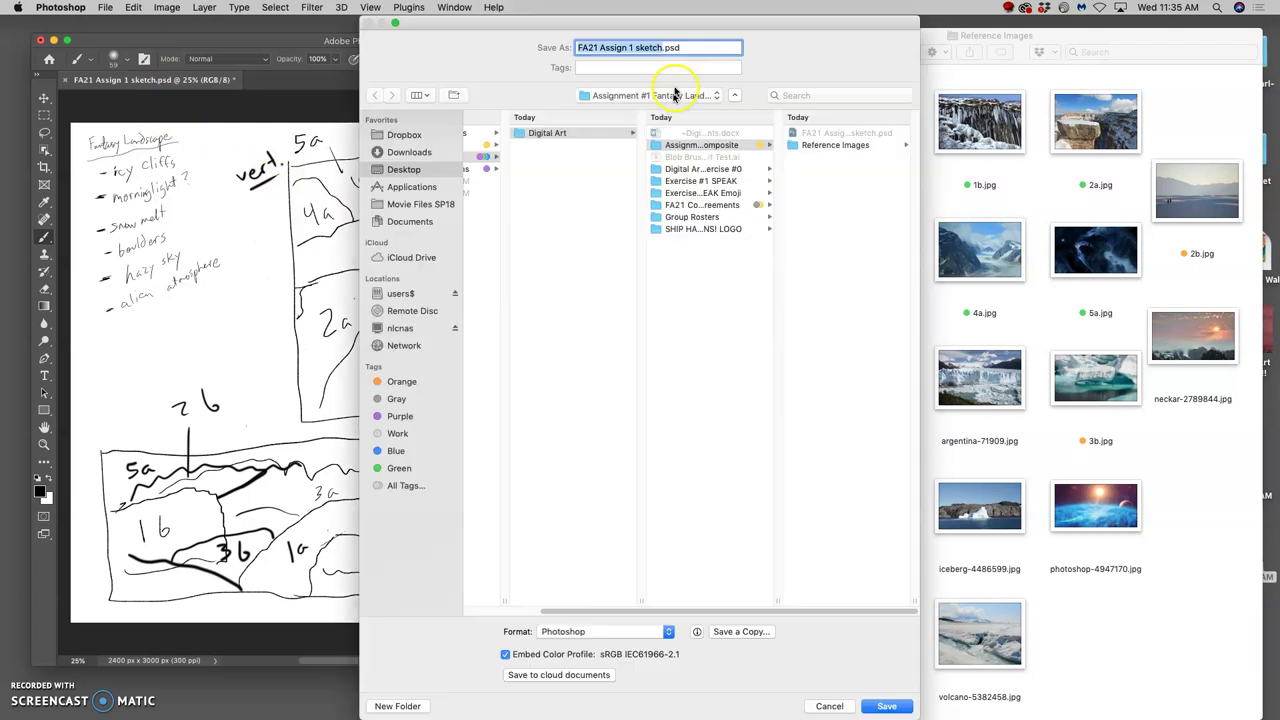
{"action": "left_click", "coordinate": [595, 633]}
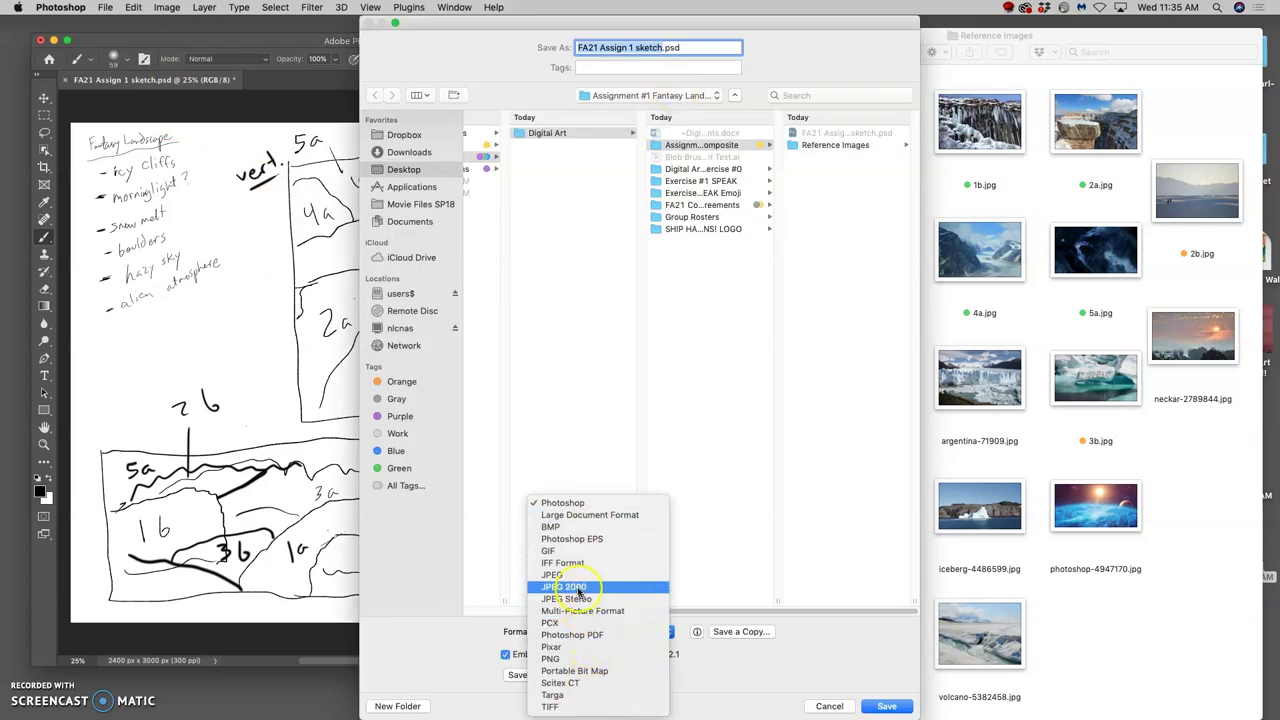
{"action": "left_click", "coordinate": [573, 577]}
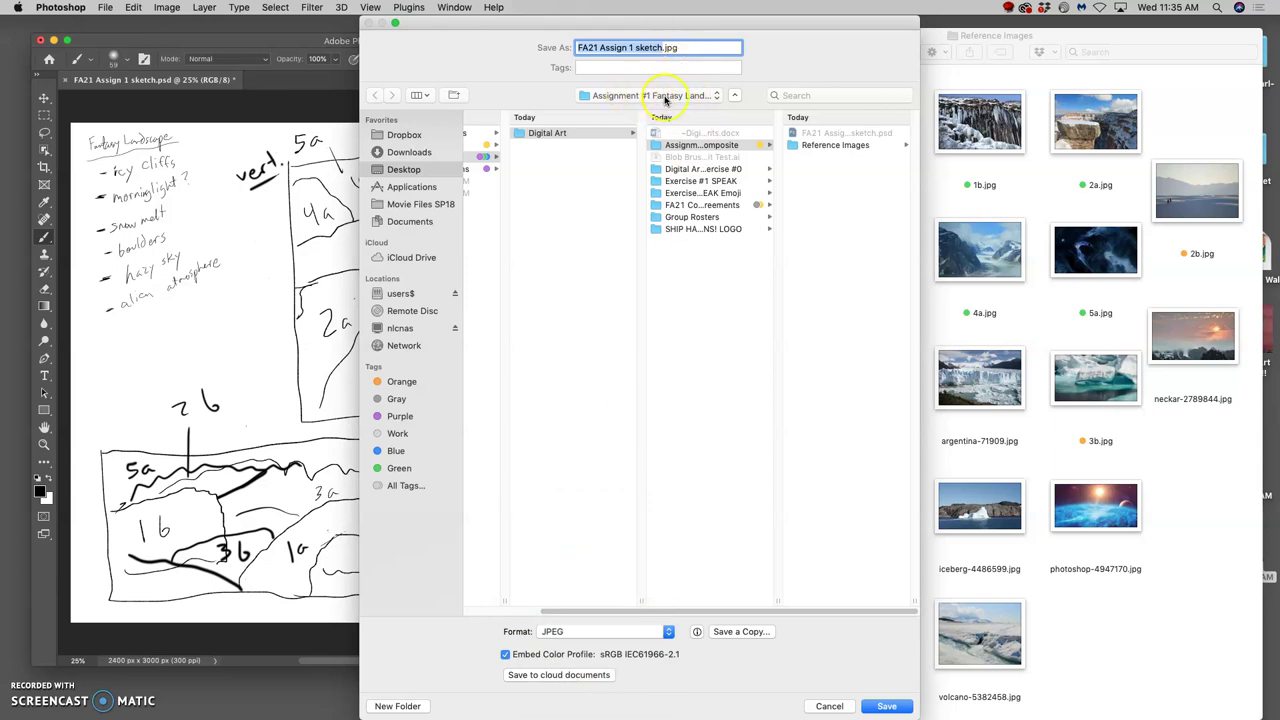
{"action": "left_click", "coordinate": [888, 706]}
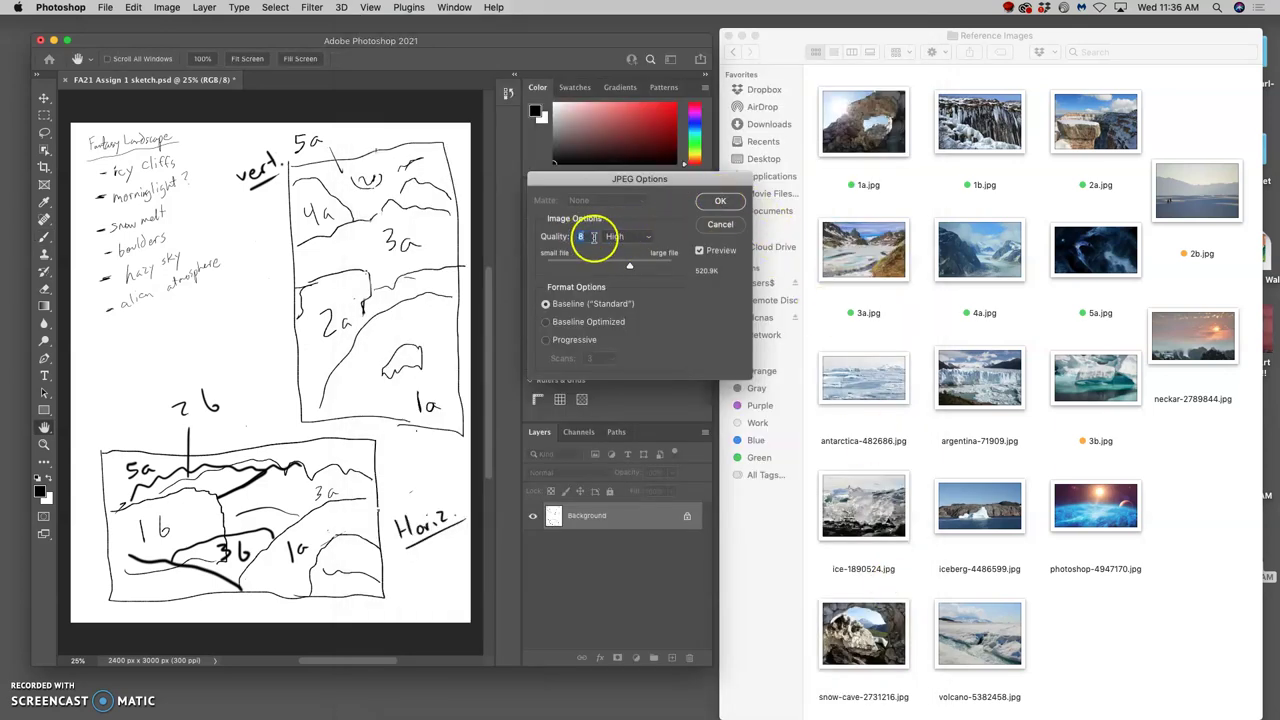
{"action": "left_click", "coordinate": [716, 202]}
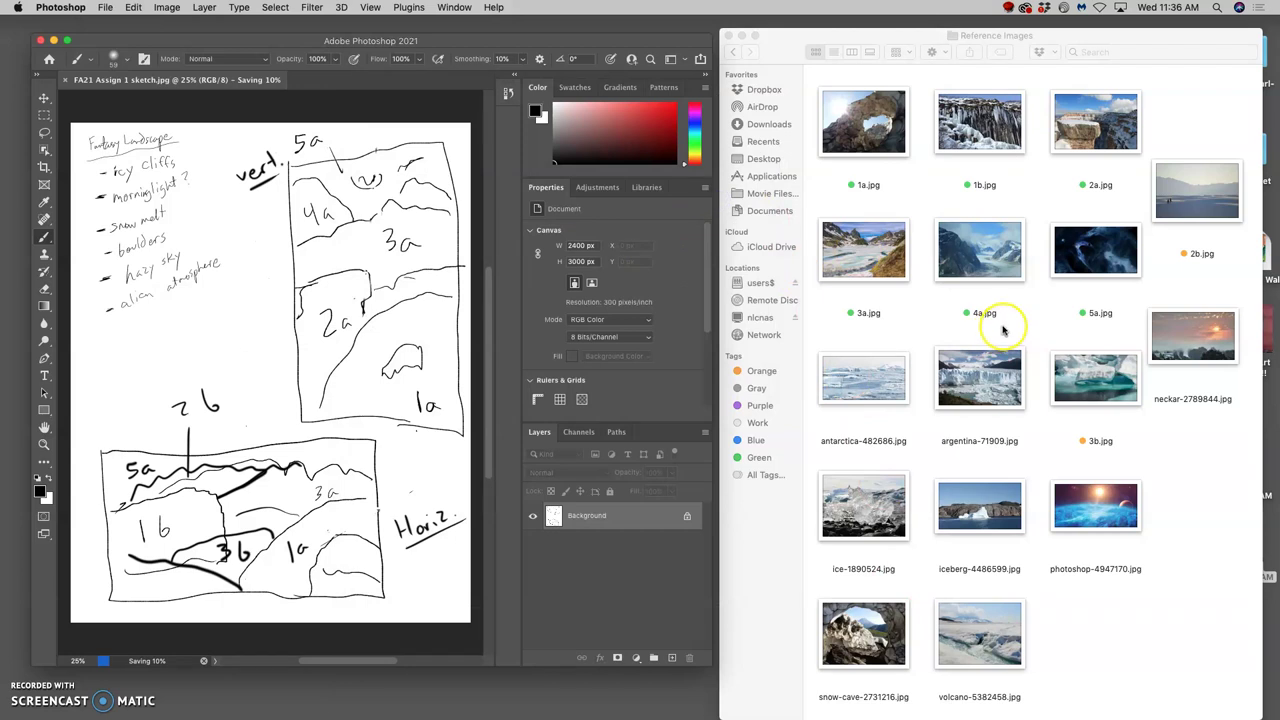
Open FA21 Assign 1 sketch.psd from the assignment folder in Photoshop, next to the .jpg
{"action": "left_click", "coordinate": [738, 53]}
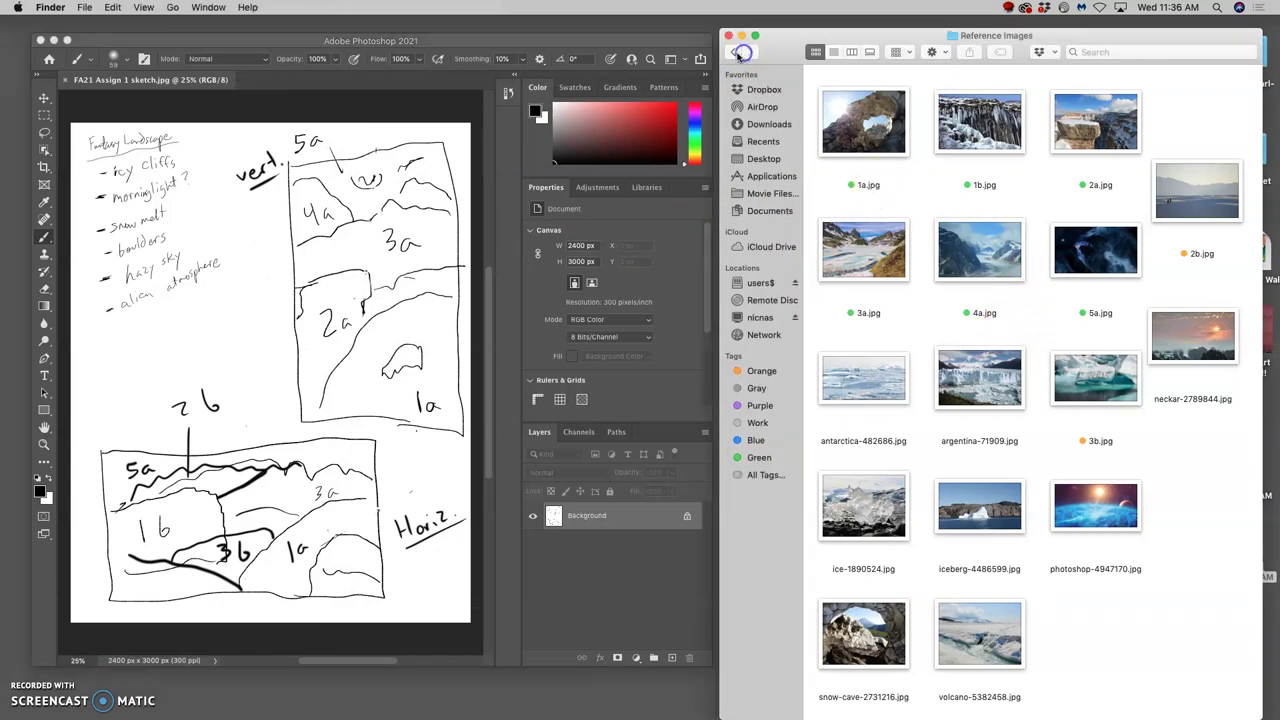
{"action": "left_click", "coordinate": [738, 53]}
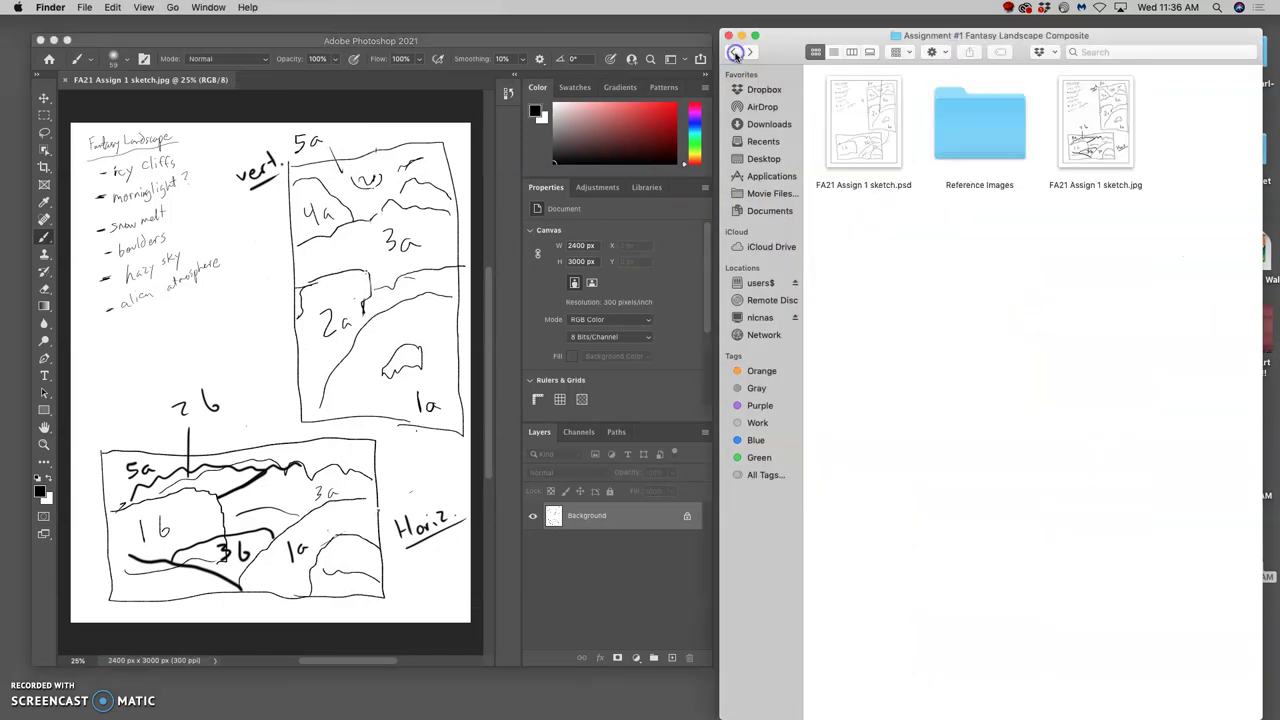
{"action": "left_click", "coordinate": [1112, 140]}
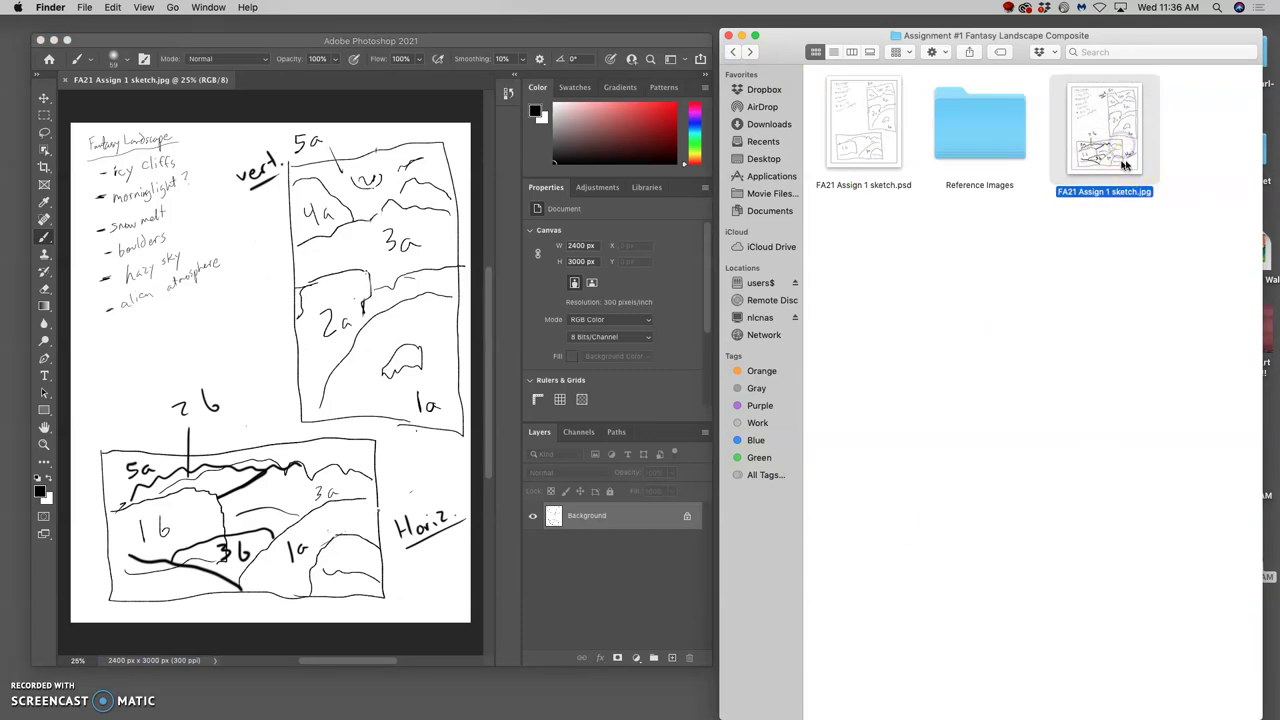
{"action": "left_click", "coordinate": [872, 152]}
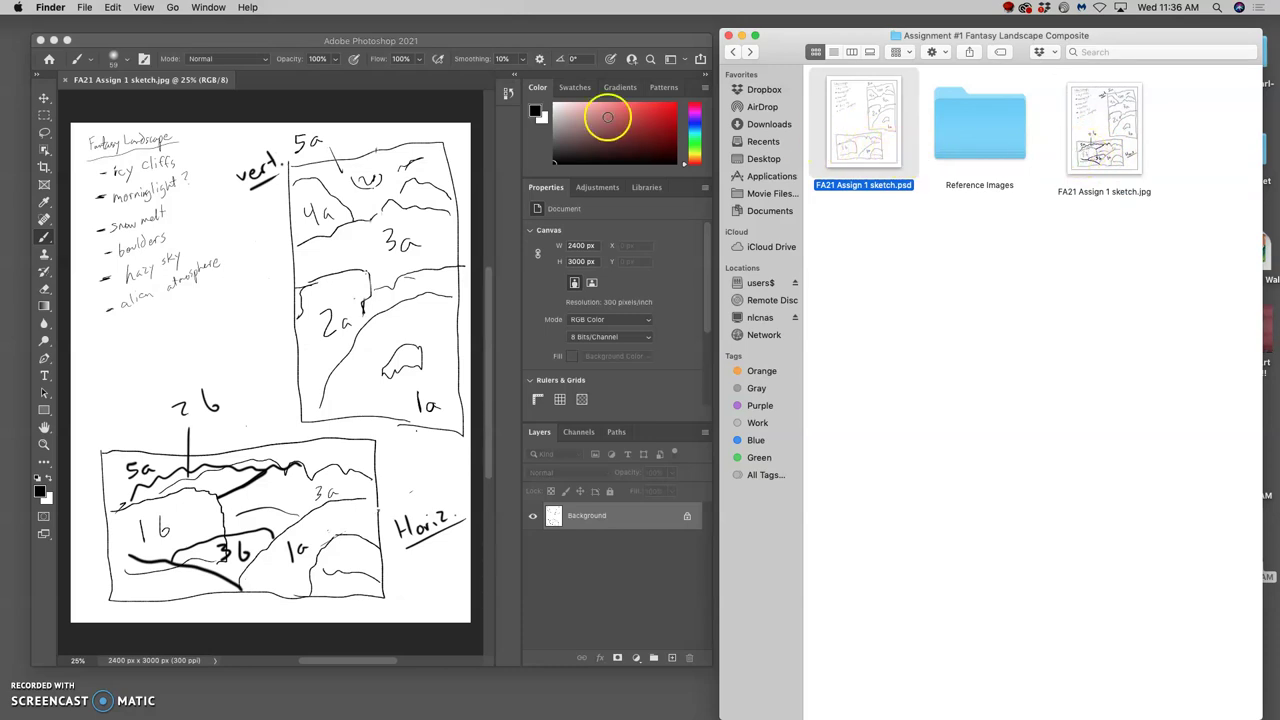
{"action": "left_click", "coordinate": [400, 101]}
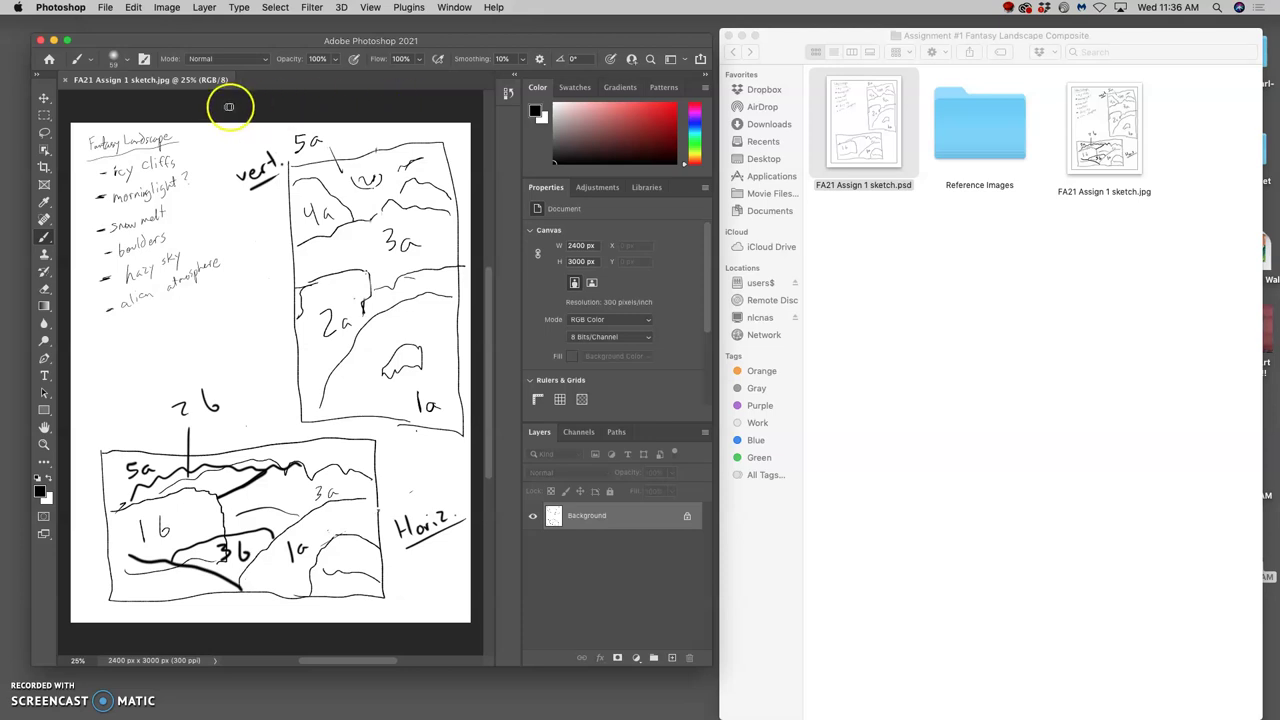
{"action": "double_click", "coordinate": [848, 127]}
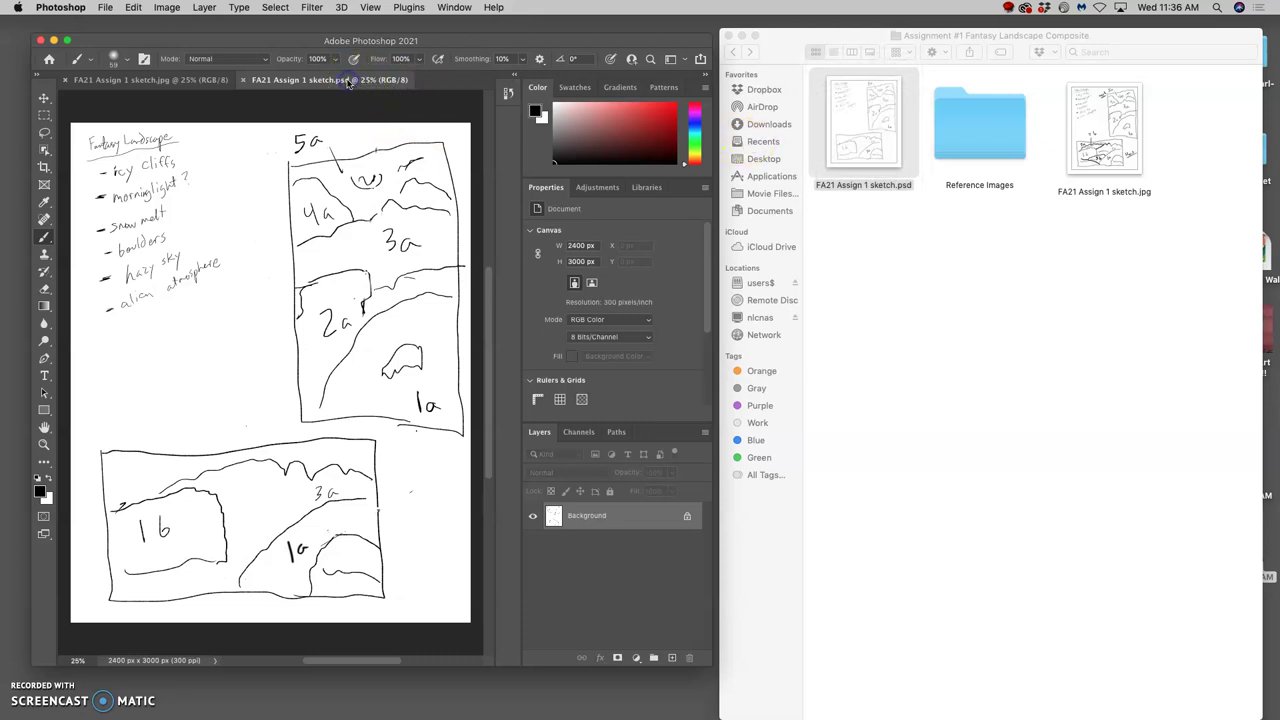
Compare the .jpg and .psd sketch tabs, then close both documents
{"action": "left_click", "coordinate": [175, 82]}
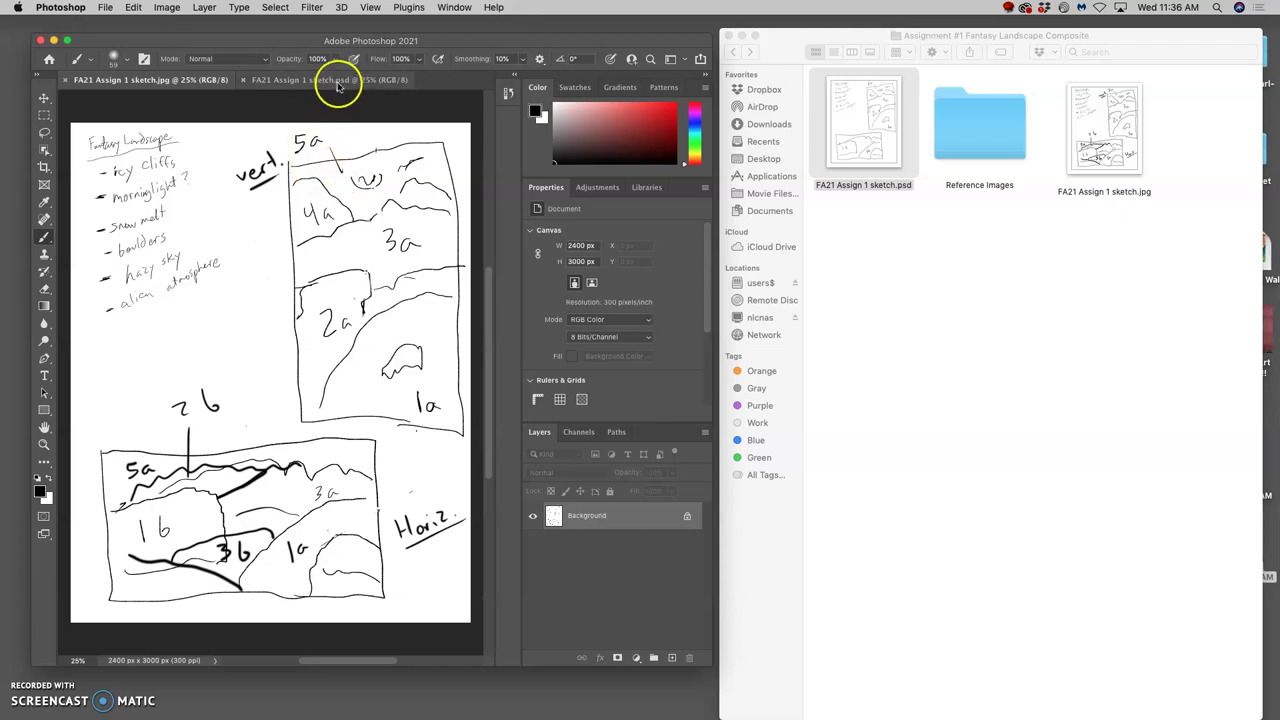
{"action": "left_click", "coordinate": [288, 82]}
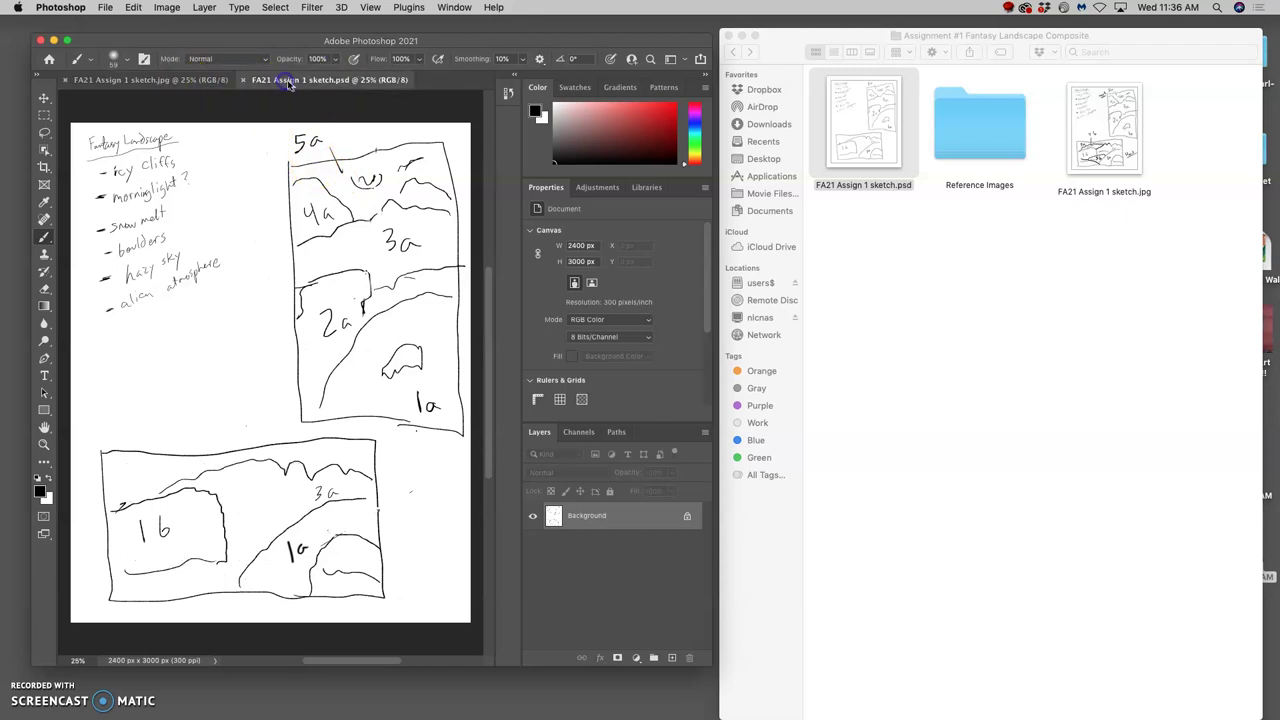
{"action": "left_click", "coordinate": [289, 84]}
{"action": "left_click", "coordinate": [64, 81]}
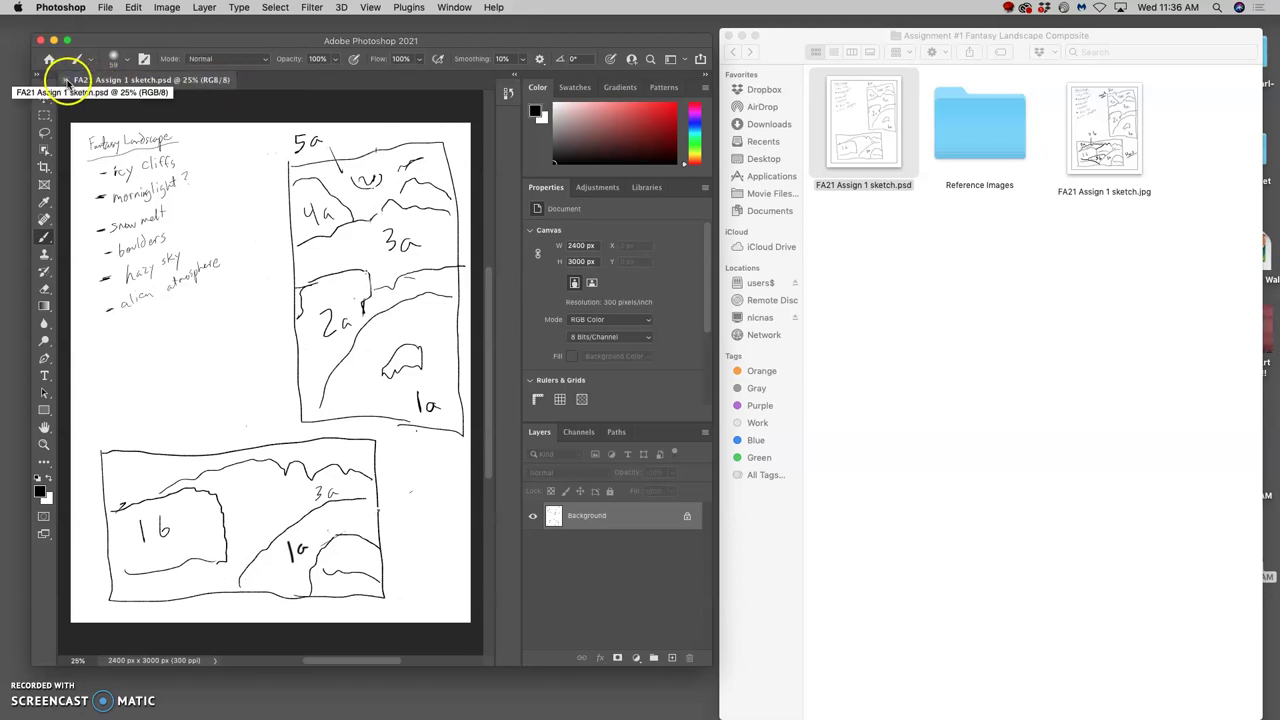
{"action": "left_click", "coordinate": [64, 80]}
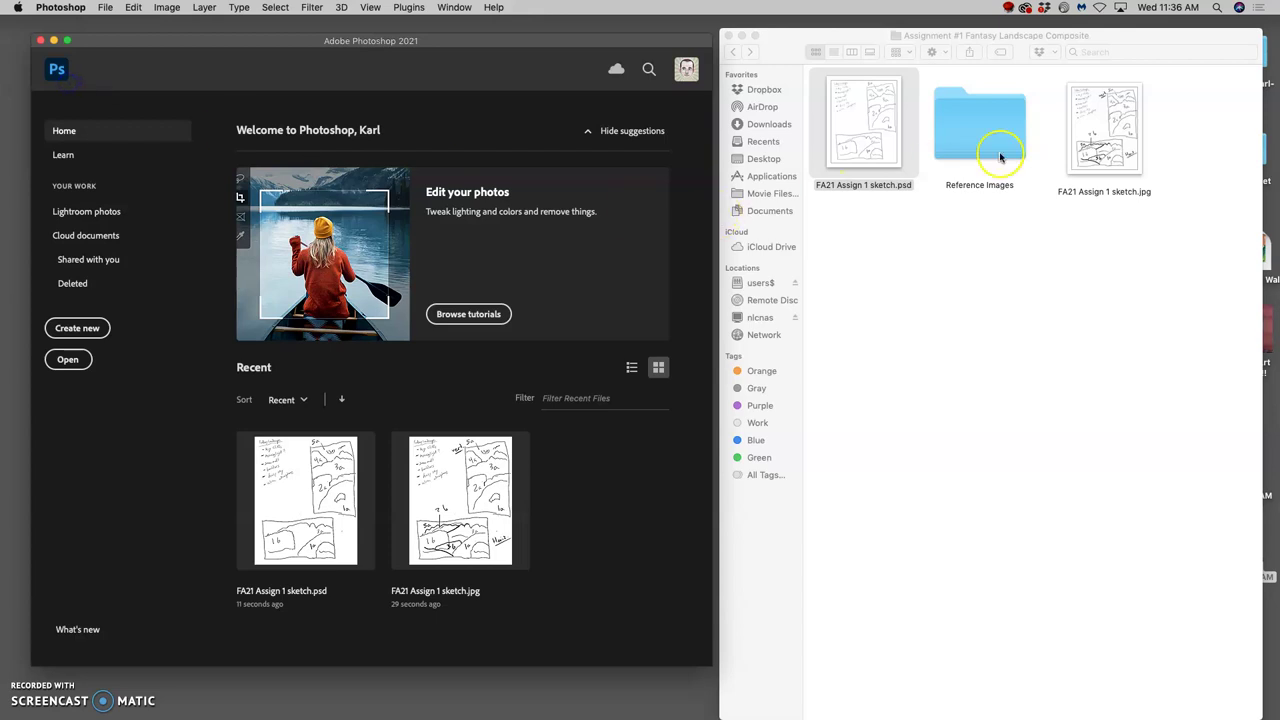
Move the .psd sketch to the Trash, put the .jpg first in the folder, and minimize Photoshop
{"action": "right_click", "coordinate": [897, 145]}
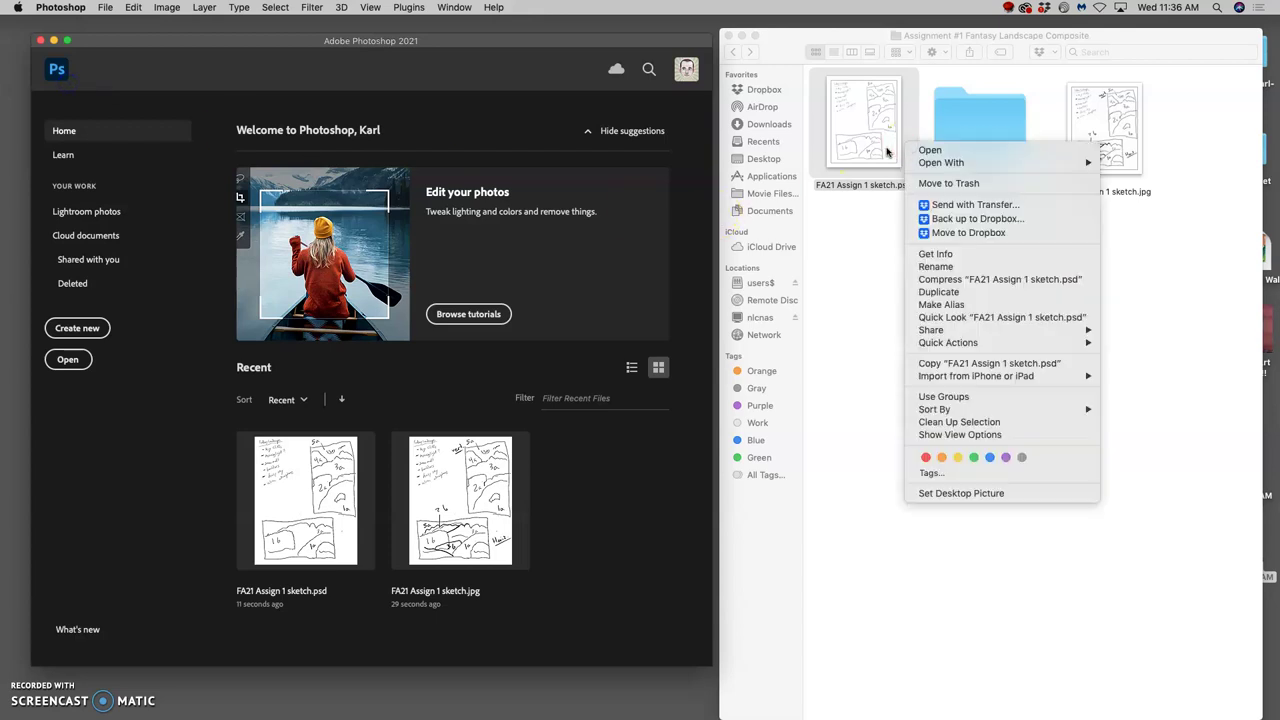
{"action": "left_click", "coordinate": [931, 183]}
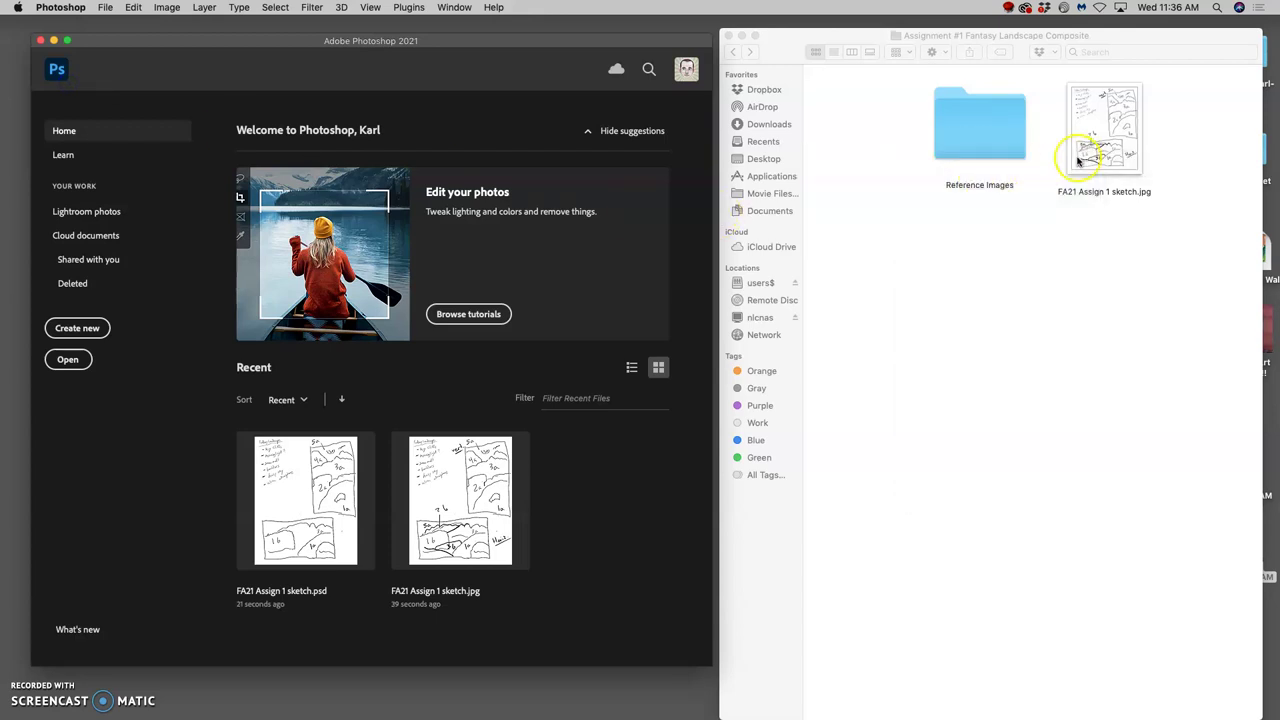
{"action": "left_click_drag", "start_coordinate": [1090, 153], "coordinate": [857, 150]}
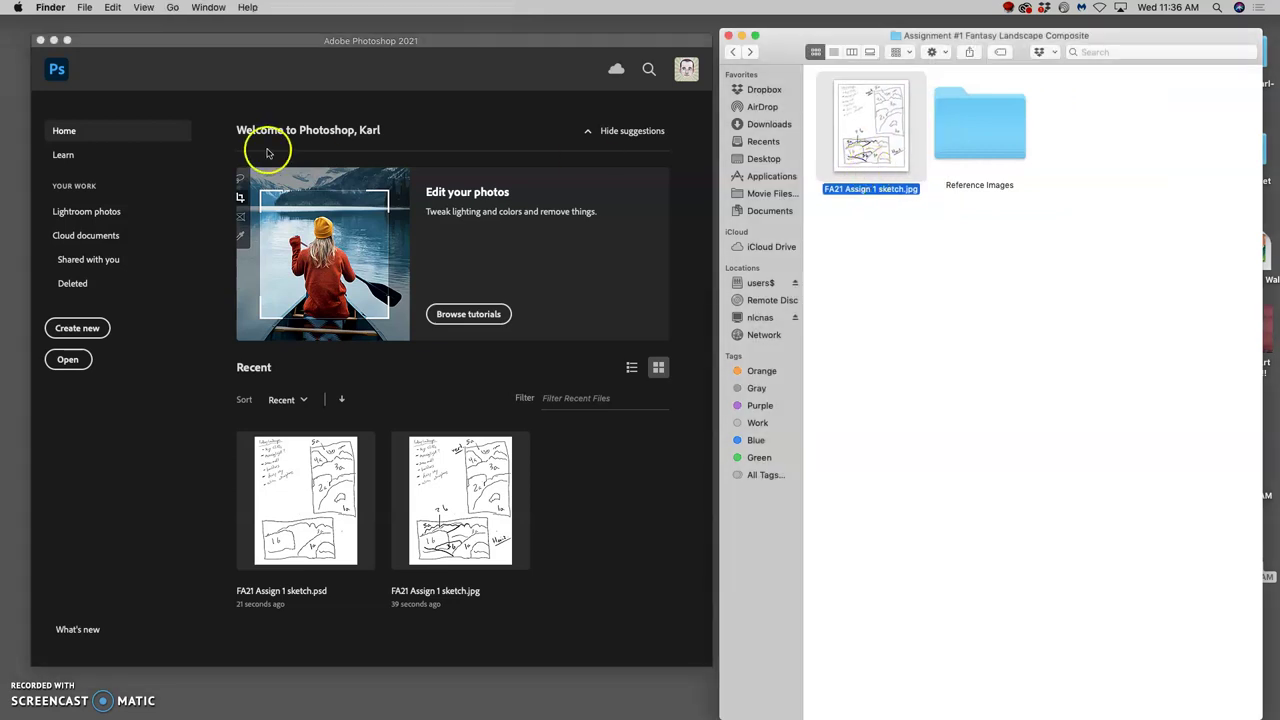
{"action": "left_click", "coordinate": [54, 41]}
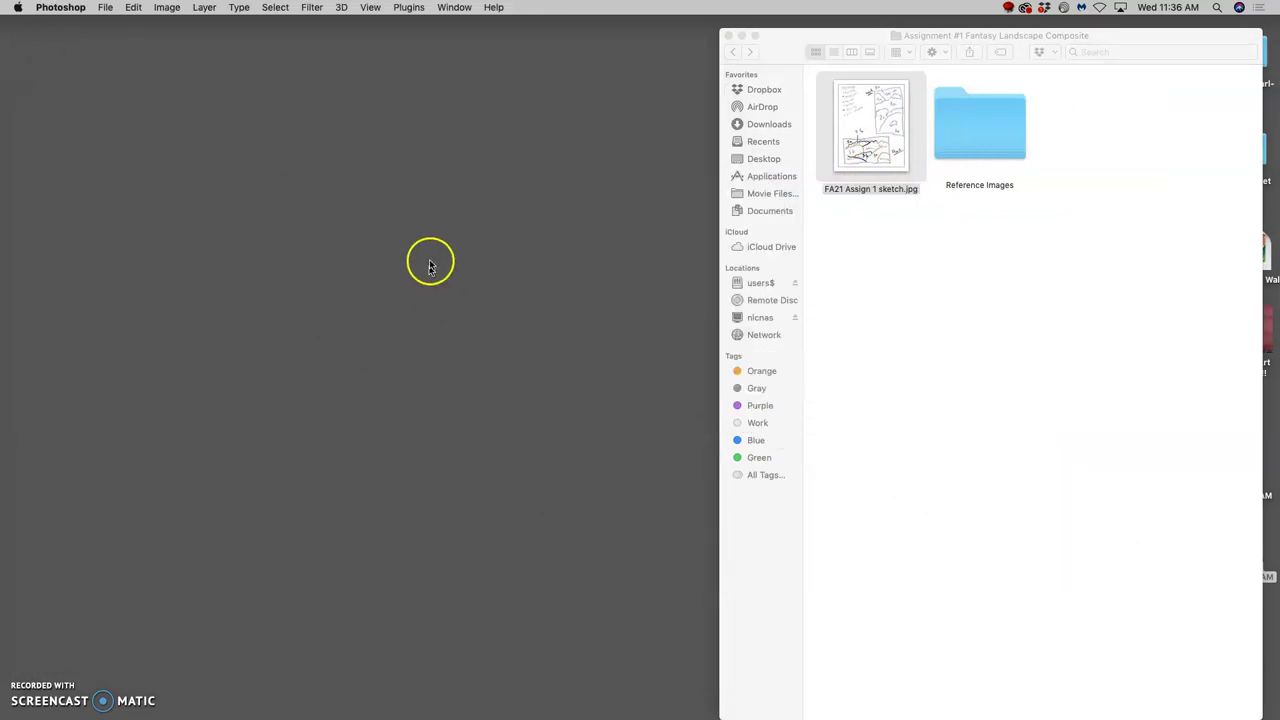
Restore Chrome to the left side and scroll the Canvas Assignment #1 discussion to the sketch reply
{"action": "mouse_move", "coordinate": [820, 712]}
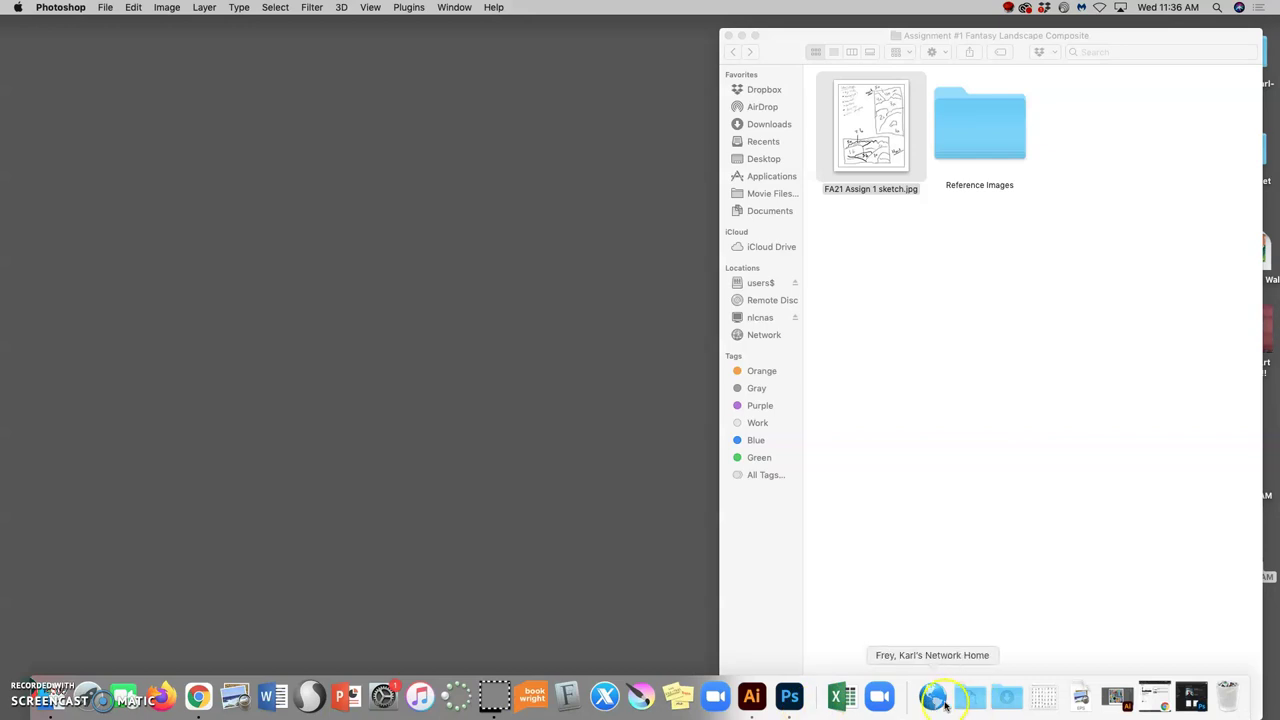
{"action": "left_click", "coordinate": [1140, 700]}
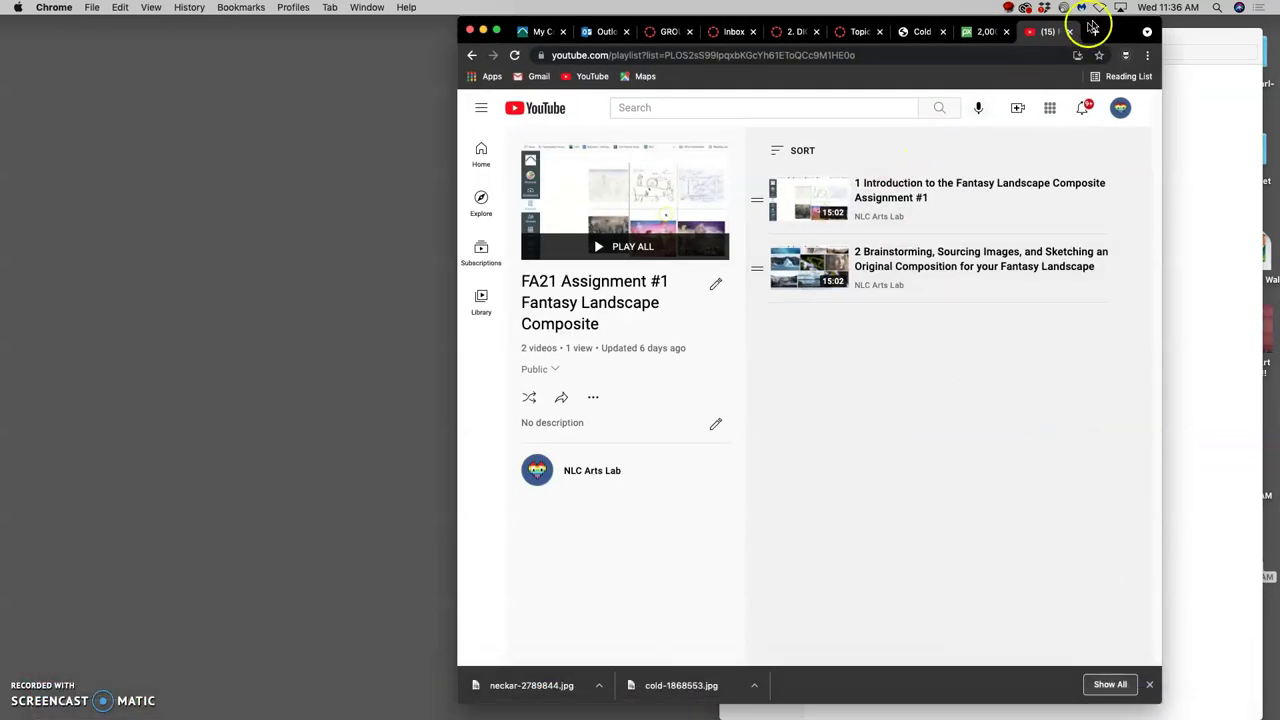
{"action": "left_click_drag", "start_coordinate": [1120, 34], "coordinate": [682, 38]}
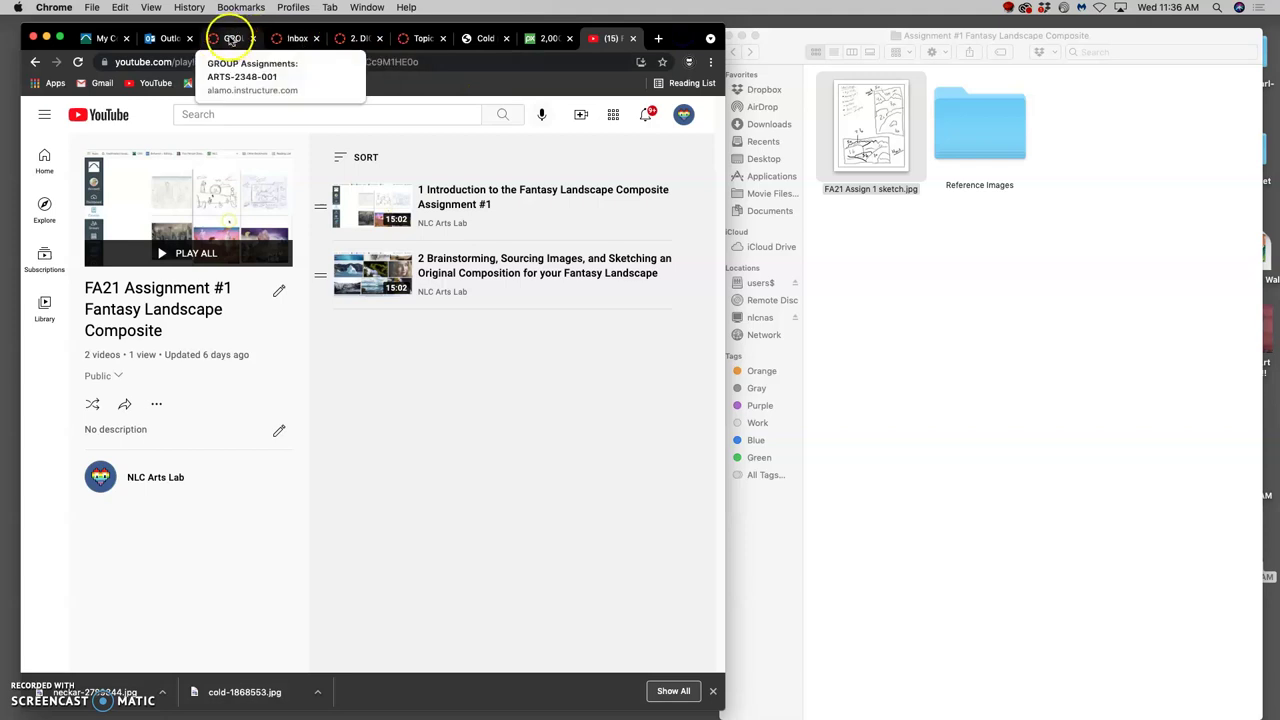
{"action": "left_click", "coordinate": [422, 38]}
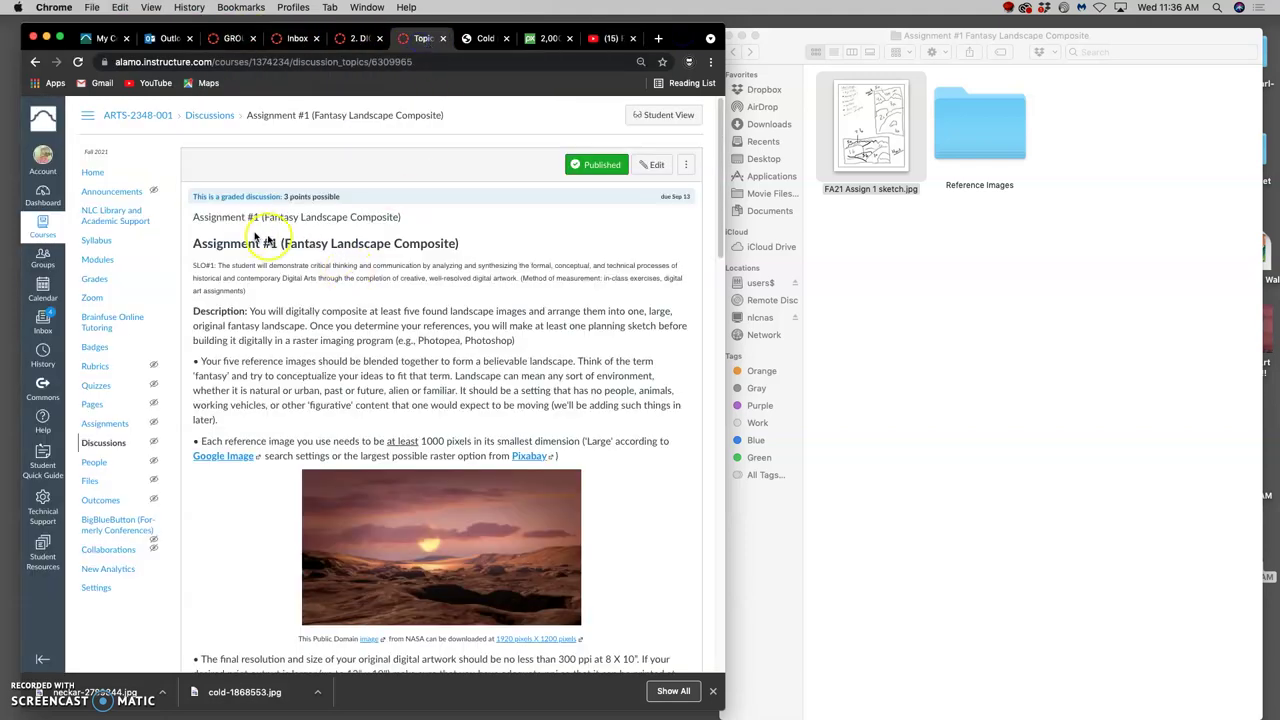
{"action": "scroll", "coordinate": [437, 310], "scroll_direction": "down", "scroll_amount": 5}
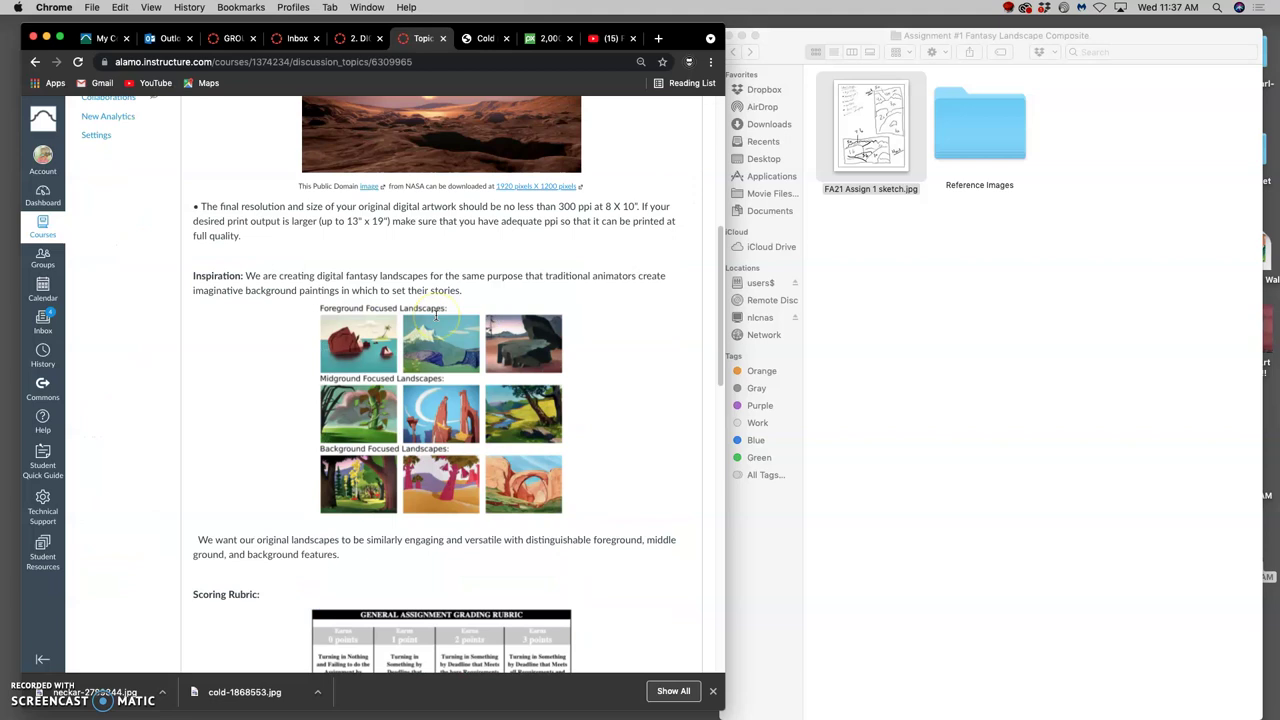
{"action": "scroll", "coordinate": [435, 316], "scroll_direction": "down", "scroll_amount": 15}
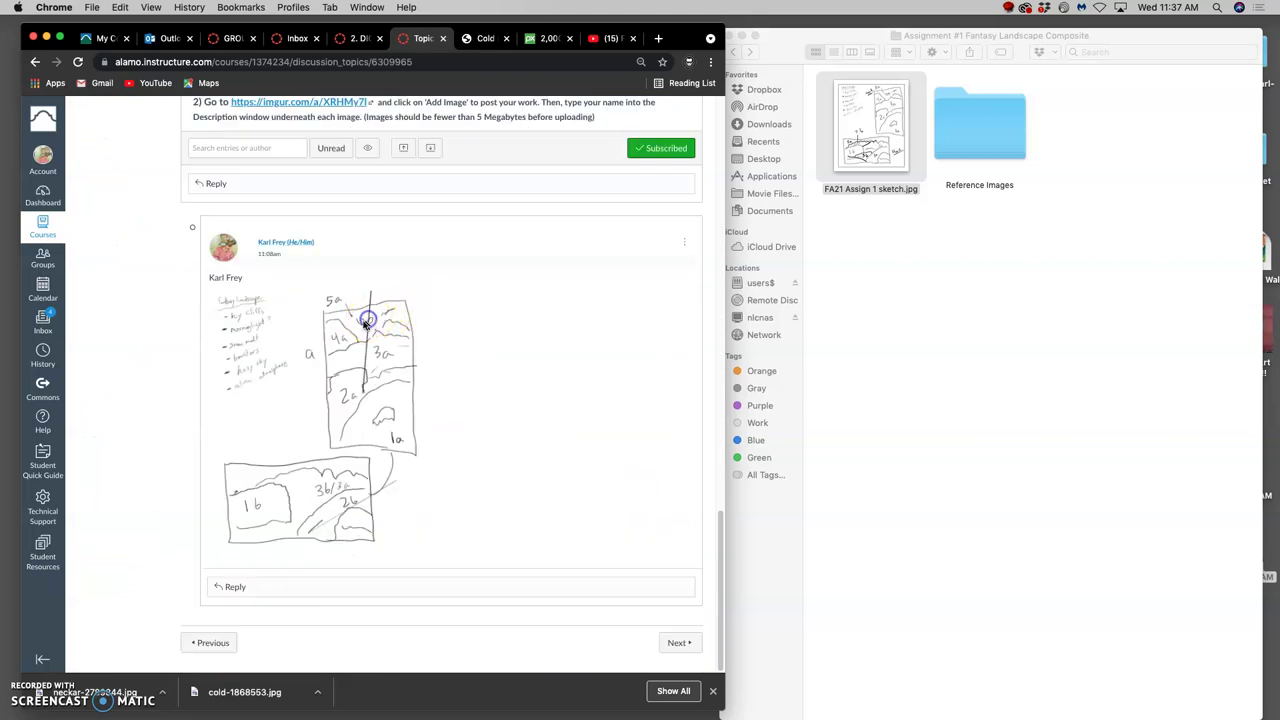
Edit the sketch reply, replacing the old image with an upload of FA21 Assign 1 sketch.jpg
{"action": "left_click", "coordinate": [684, 243]}
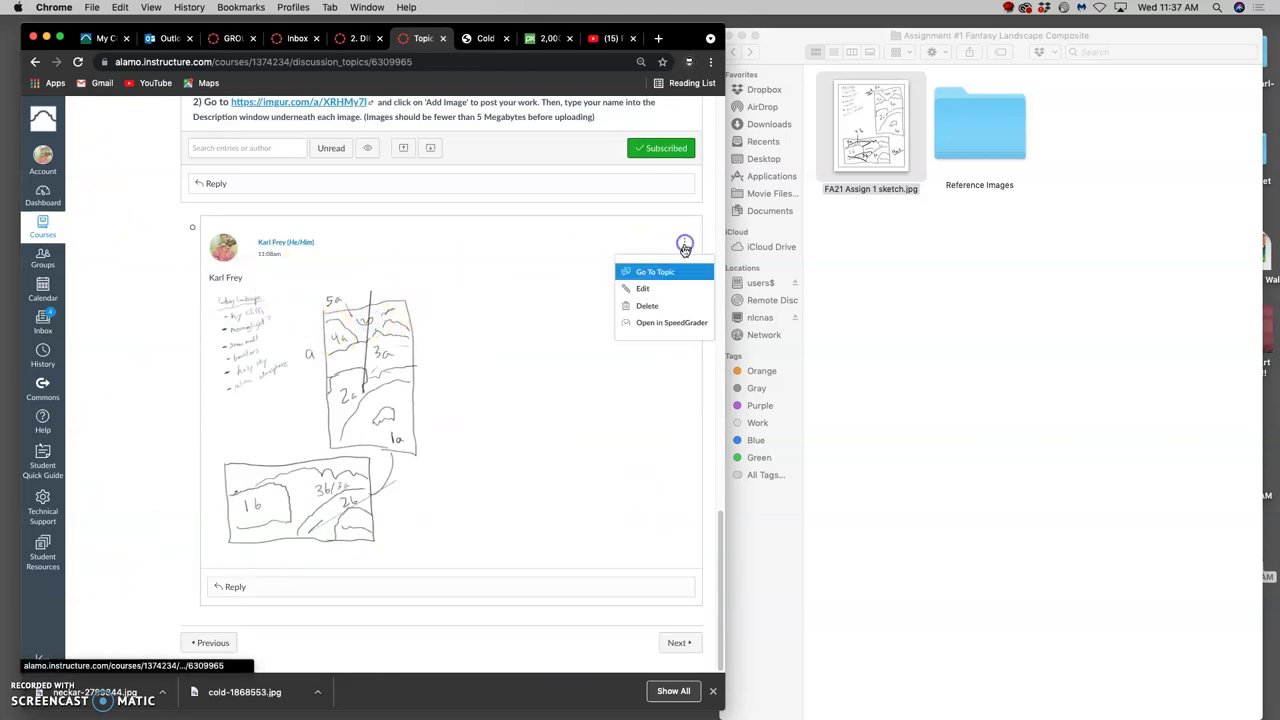
{"action": "left_click", "coordinate": [645, 288]}
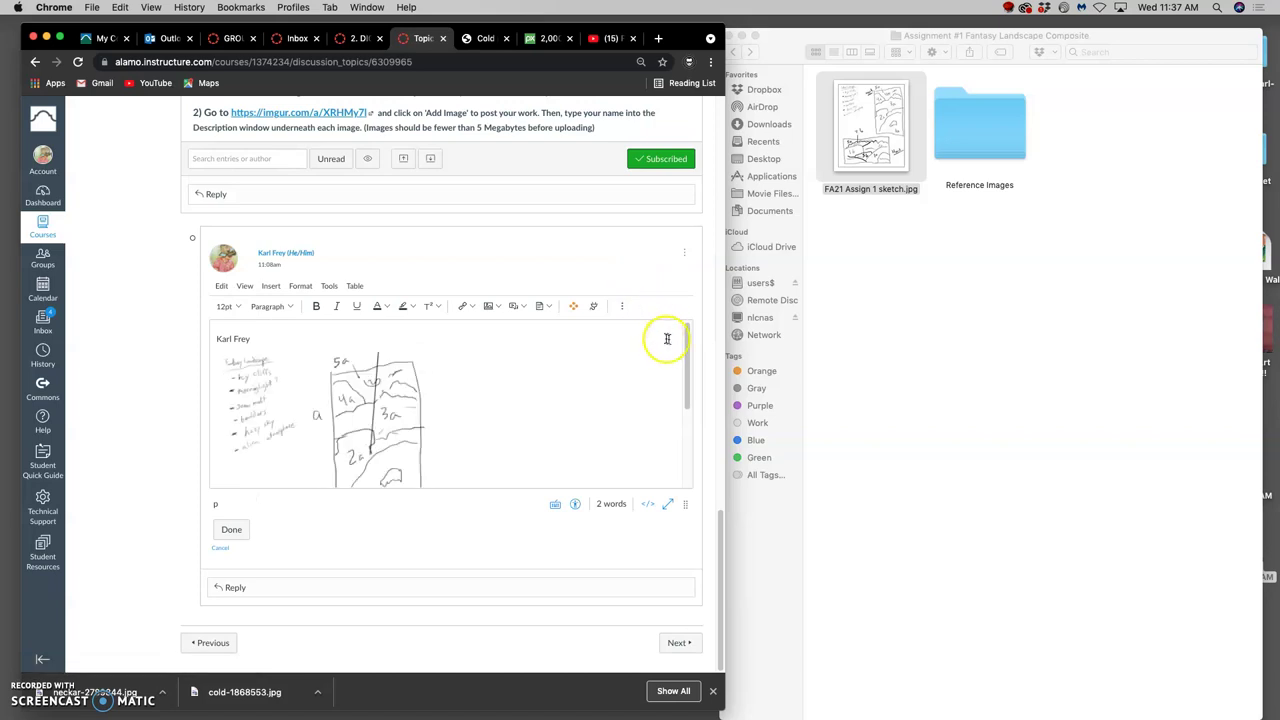
{"action": "left_click", "coordinate": [314, 399]}
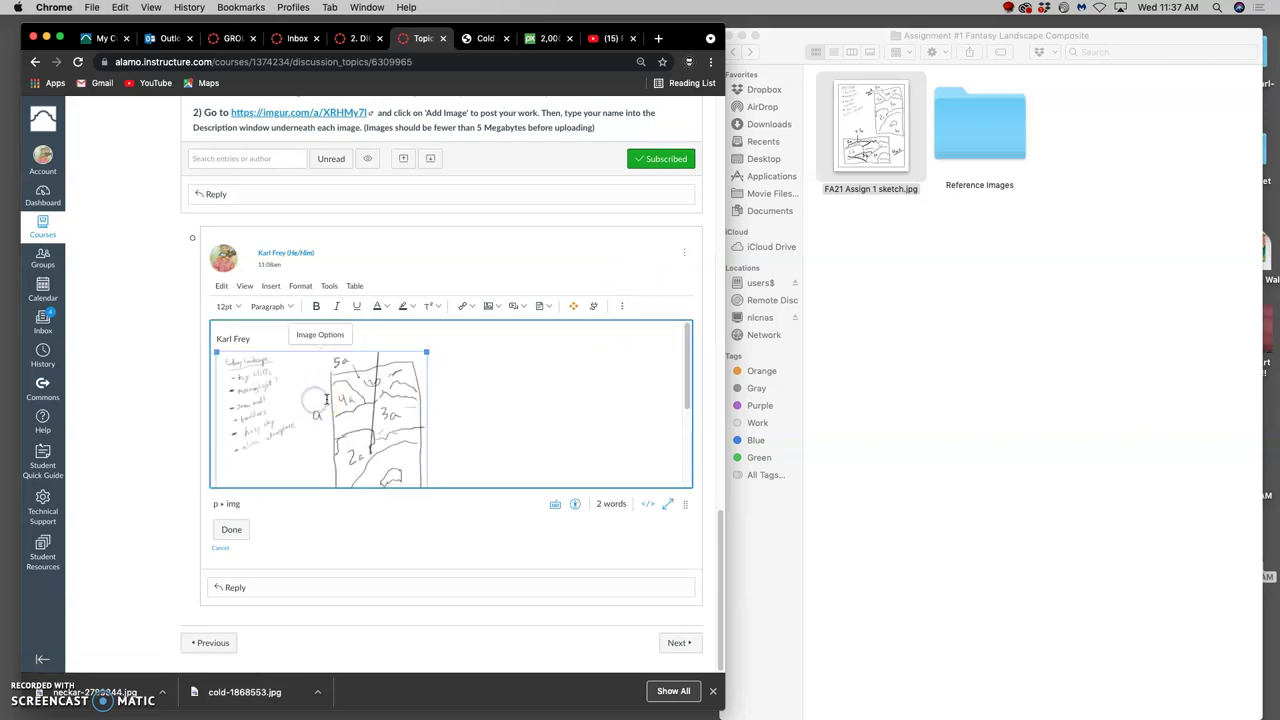
{"action": "key", "text": "Delete"}
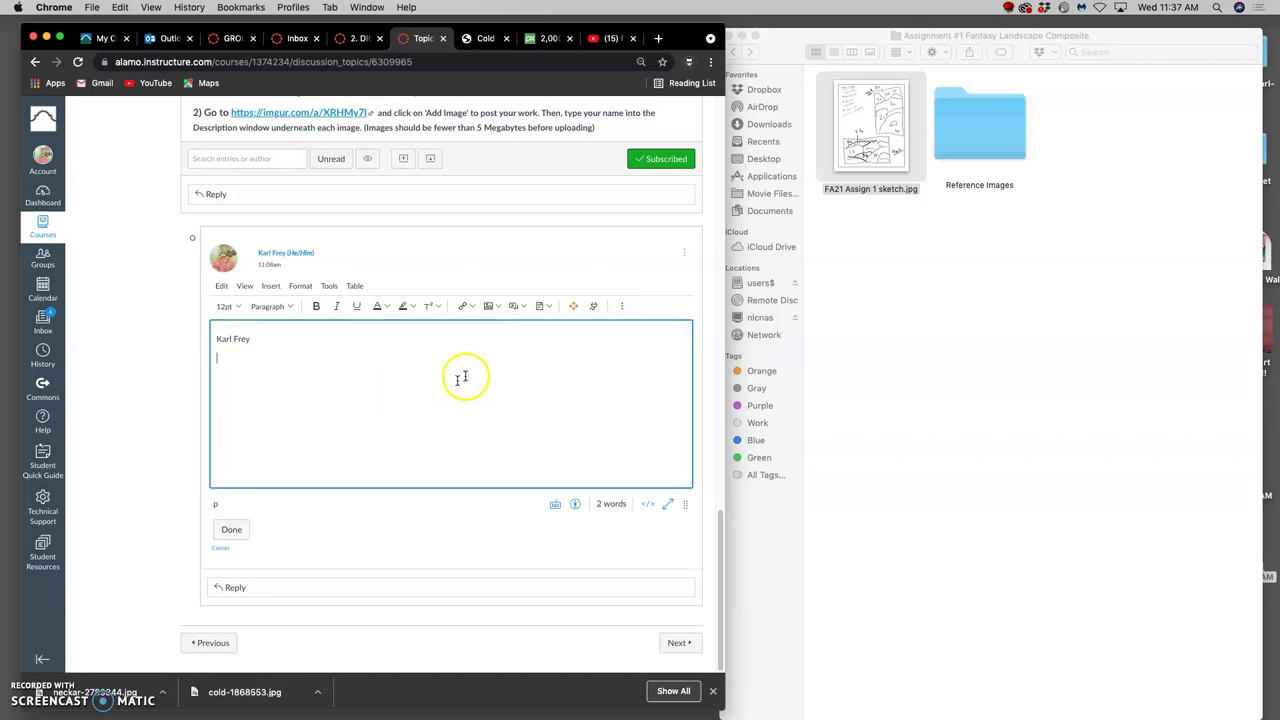
{"action": "left_click", "coordinate": [489, 306]}
{"action": "left_click", "coordinate": [890, 140]}
{"action": "mouse_move", "coordinate": [893, 133]}
{"action": "left_mouse_down"}
{"action": "mouse_move", "coordinate": [648, 361]}
{"action": "mouse_move", "coordinate": [372, 271]}
{"action": "mouse_move", "coordinate": [388, 282]}
{"action": "left_mouse_up"}
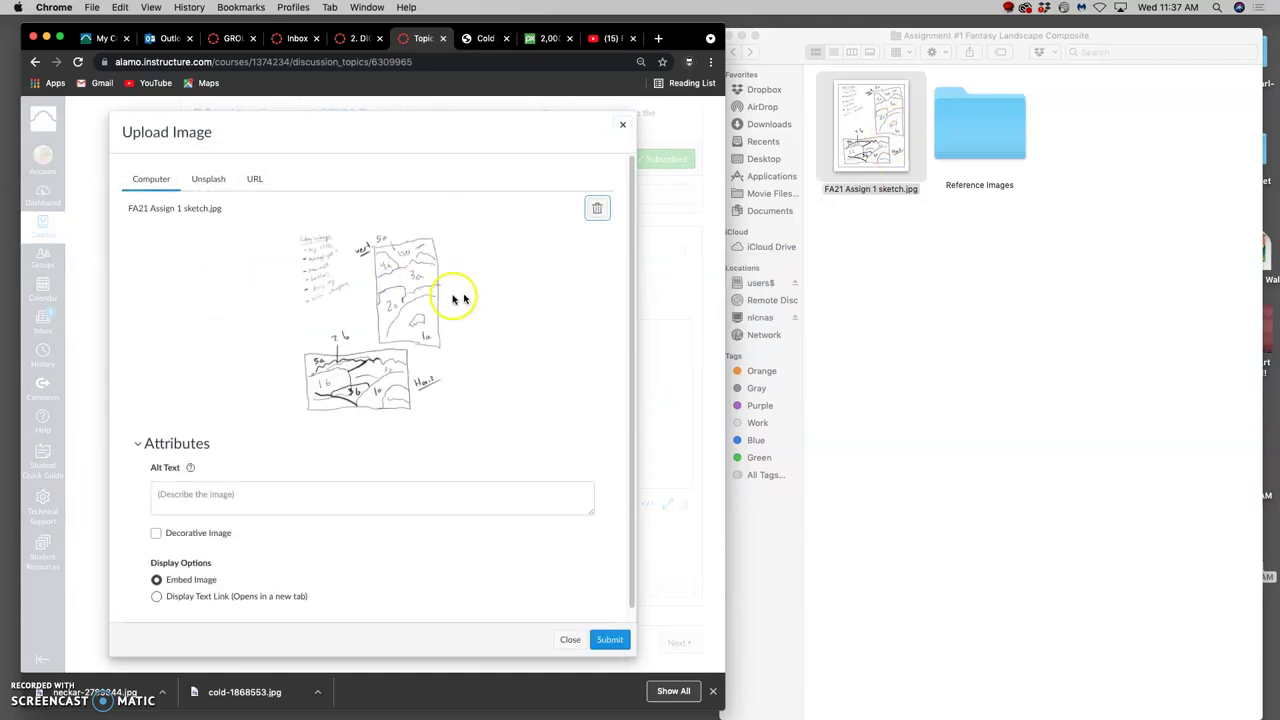
{"action": "left_click", "coordinate": [597, 637]}
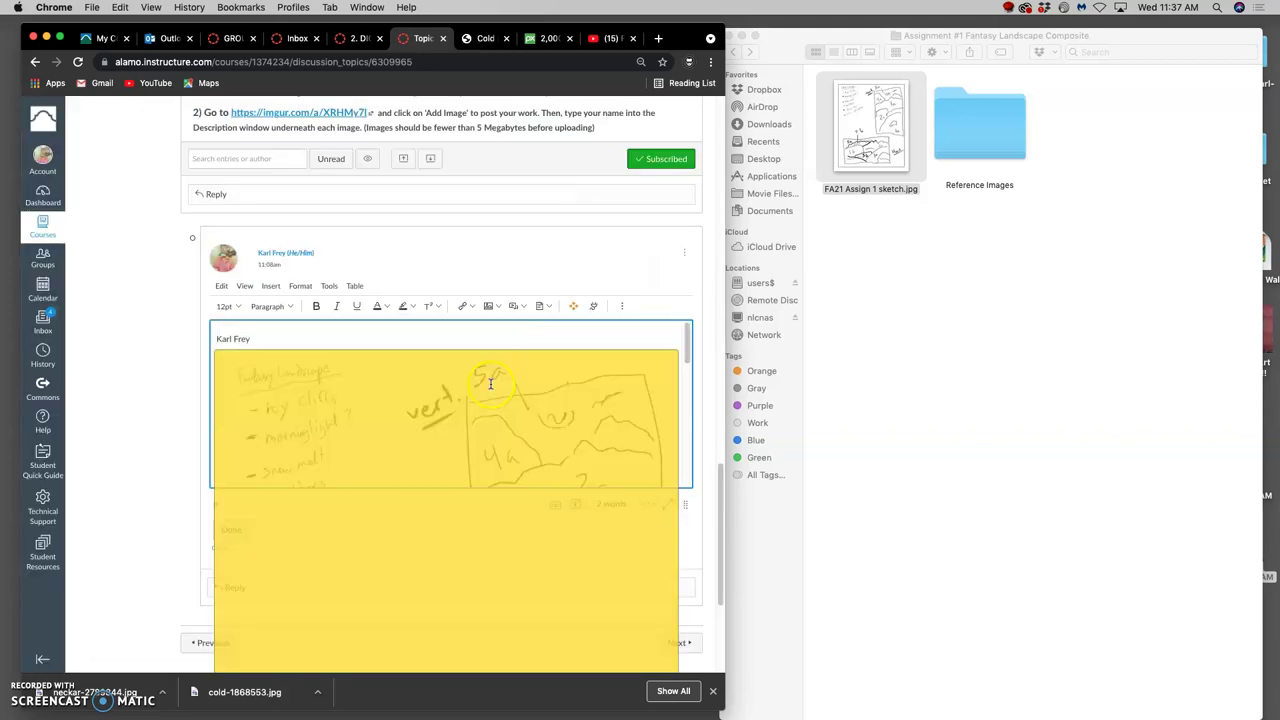
Shrink the inserted sketch to fit, save the reply, and move the browser aside
{"action": "left_click", "coordinate": [488, 396]}
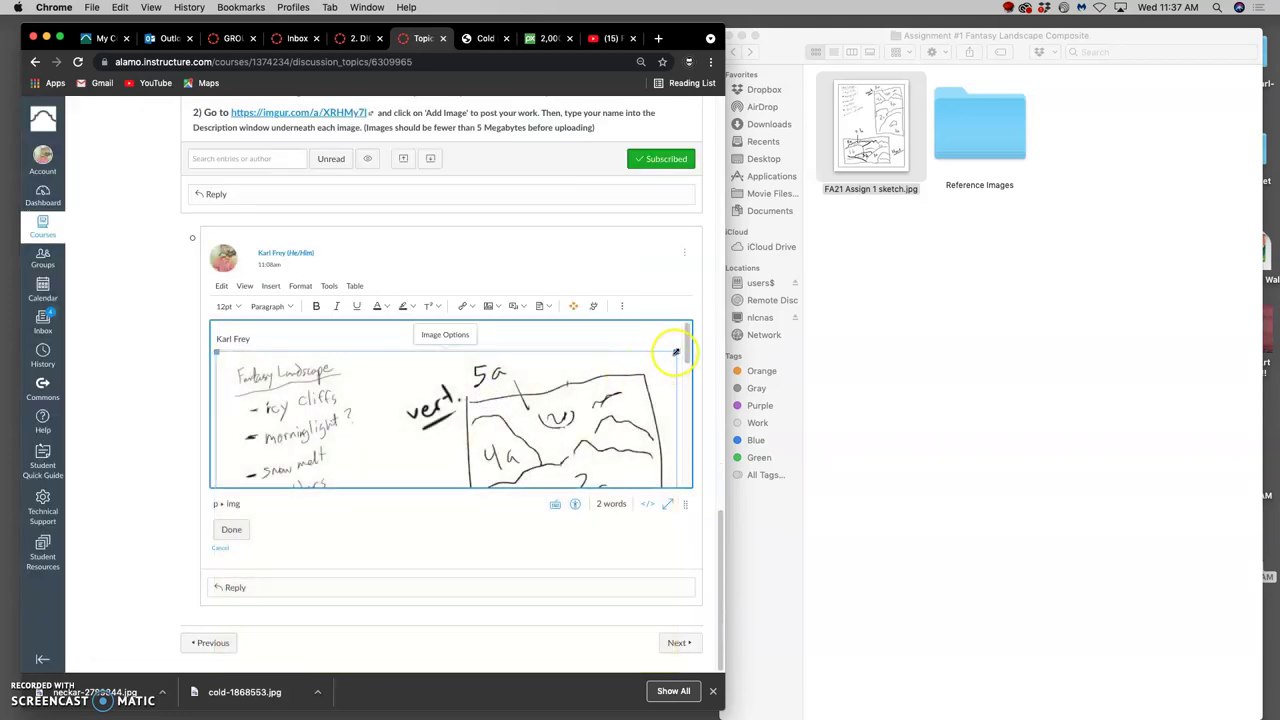
{"action": "left_click_drag", "start_coordinate": [672, 353], "coordinate": [352, 390]}
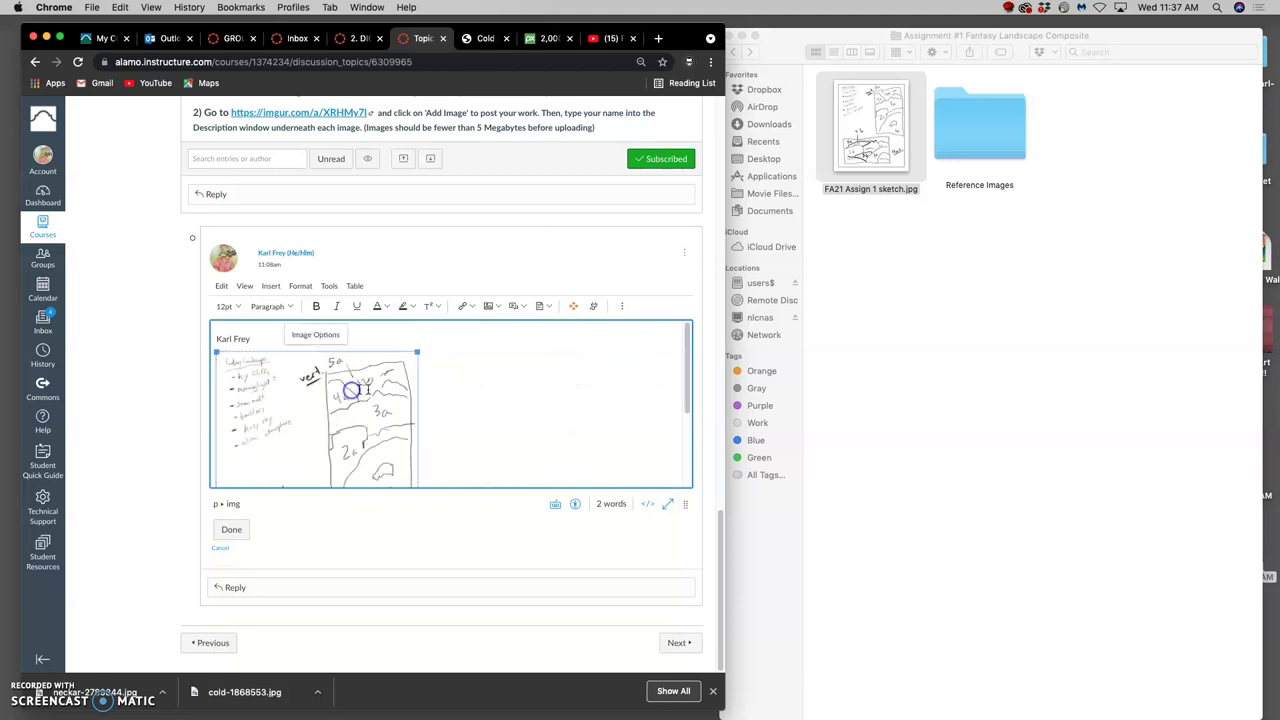
{"action": "left_click", "coordinate": [441, 396]}
{"action": "scroll", "coordinate": [441, 396], "scroll_direction": "down", "scroll_amount": 5}
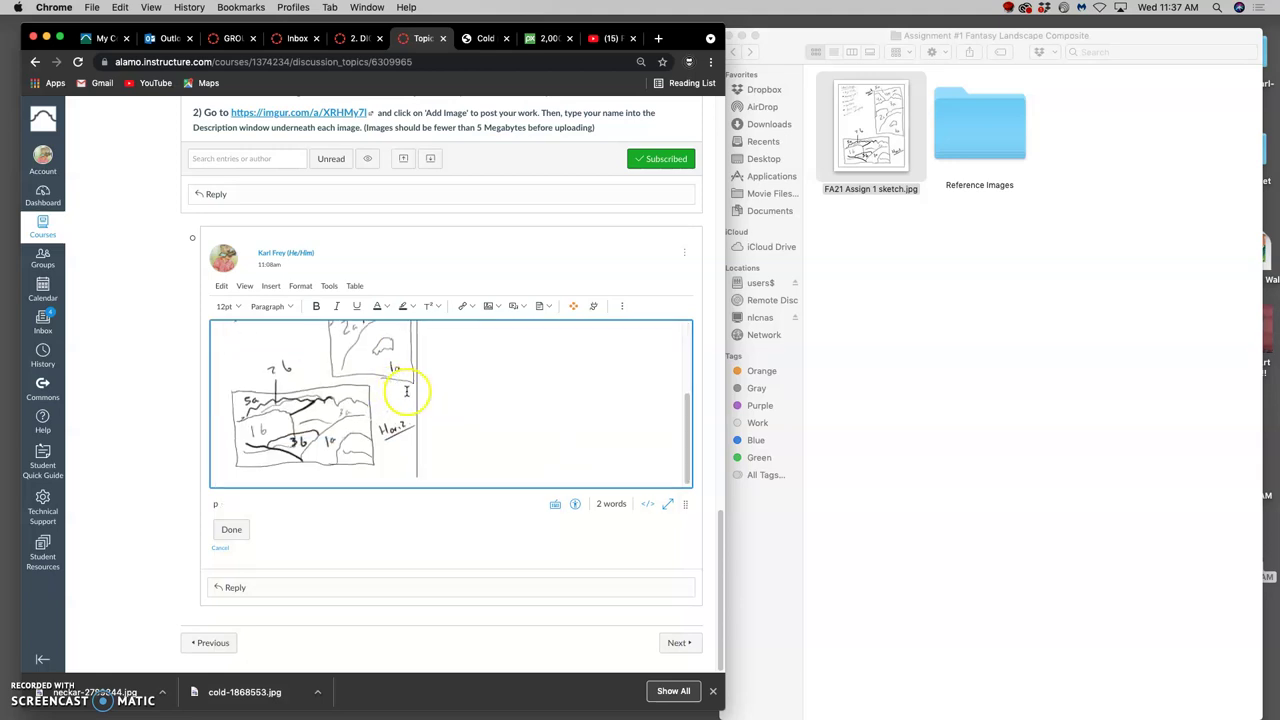
{"action": "left_click", "coordinate": [229, 528]}
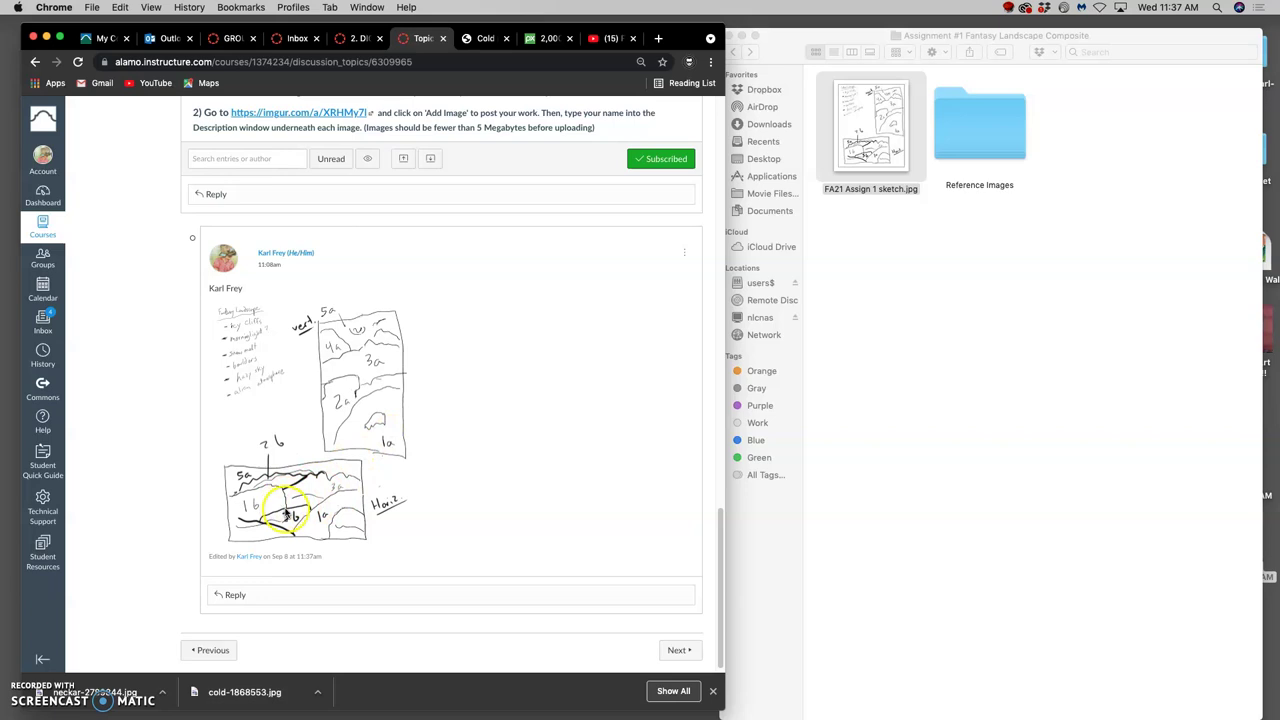
{"action": "left_click", "coordinate": [715, 692]}
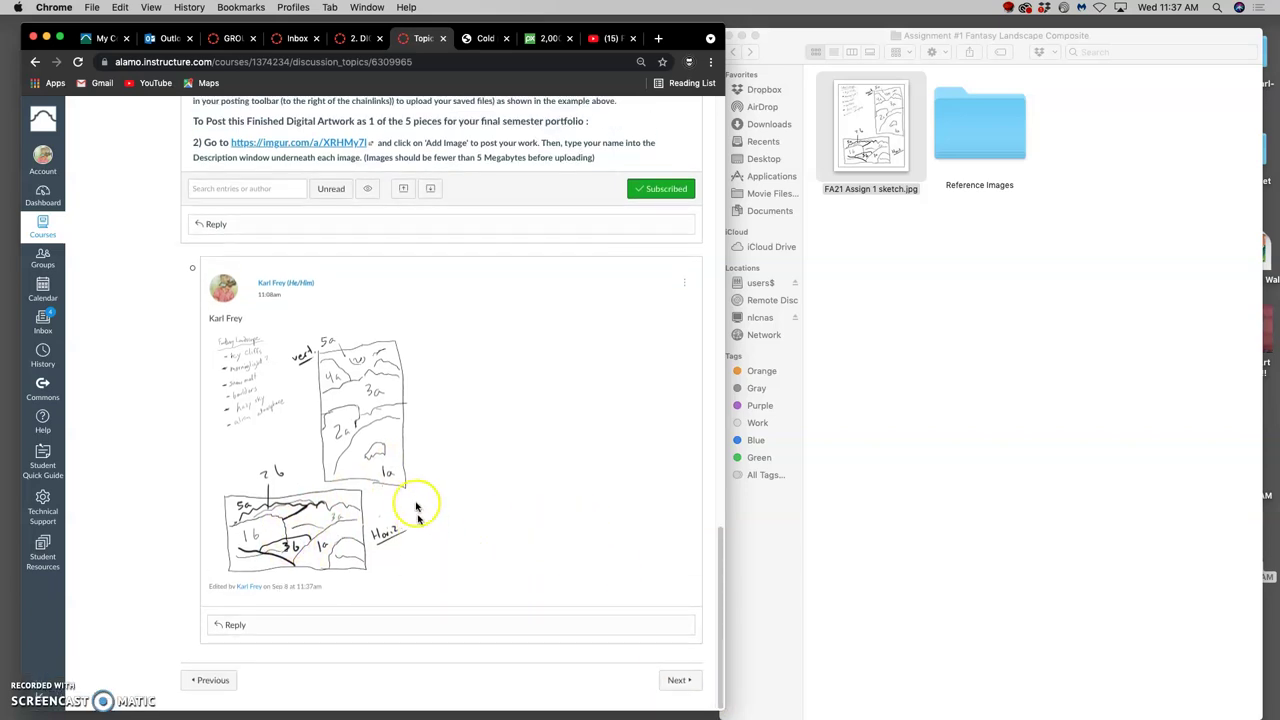
{"action": "left_click_drag", "start_coordinate": [70, 34], "coordinate": [741, 83]}
Open FA21 Assign 1 sketch.jpg in Photoshop by dropping it on Photoshop's Dock icon
{"action": "left_click", "coordinate": [752, 35]}
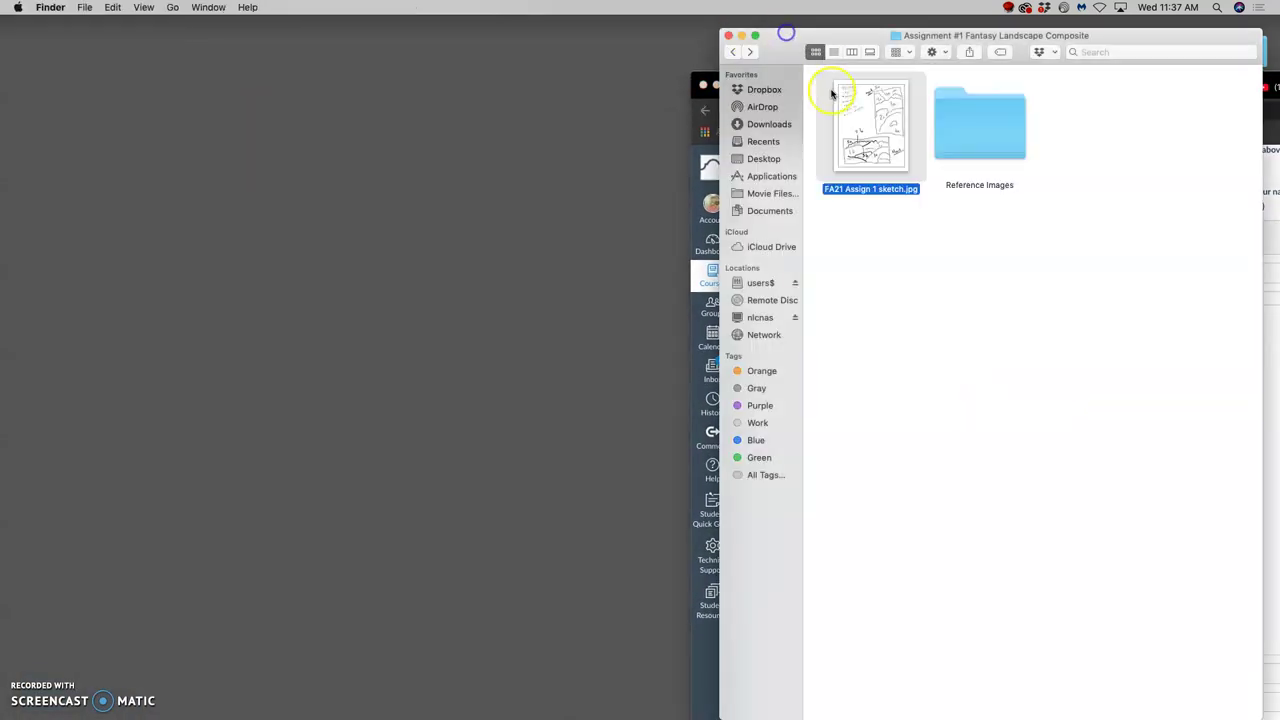
{"action": "left_click", "coordinate": [870, 117]}
{"action": "right_click", "coordinate": [882, 118]}
{"action": "mouse_move", "coordinate": [904, 135]}
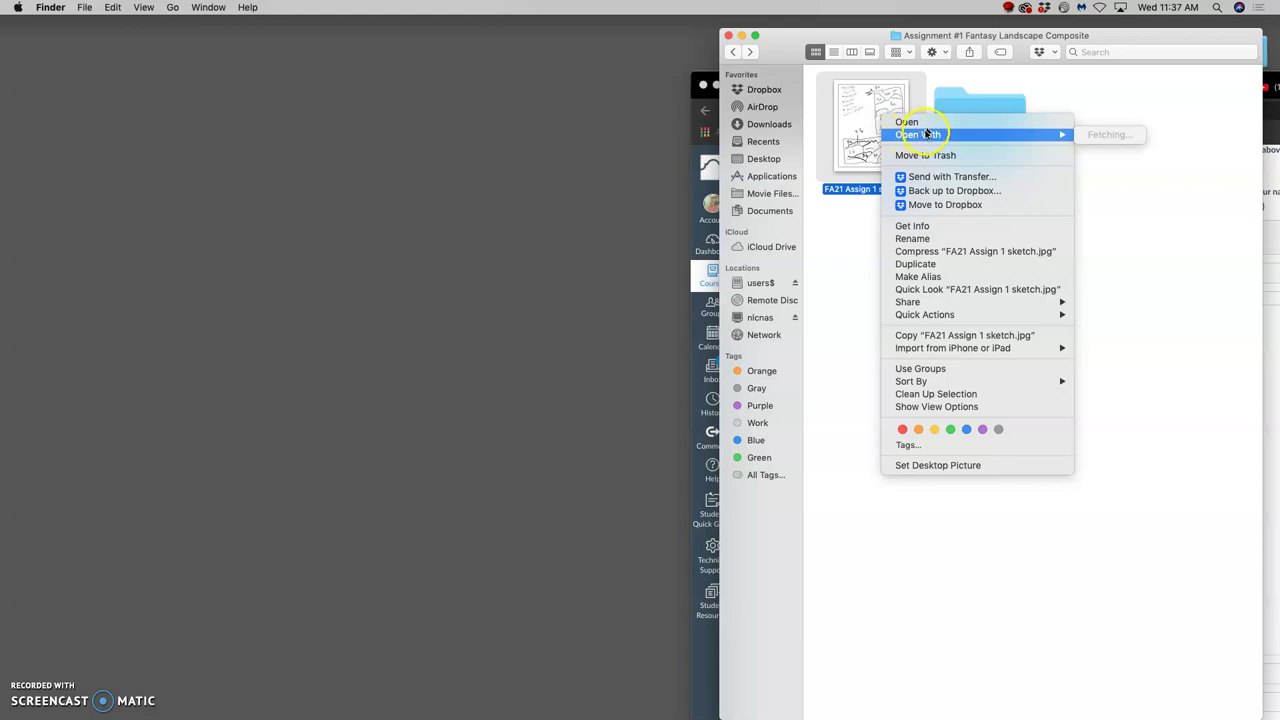
{"action": "left_click", "coordinate": [950, 80]}
{"action": "left_click", "coordinate": [970, 259]}
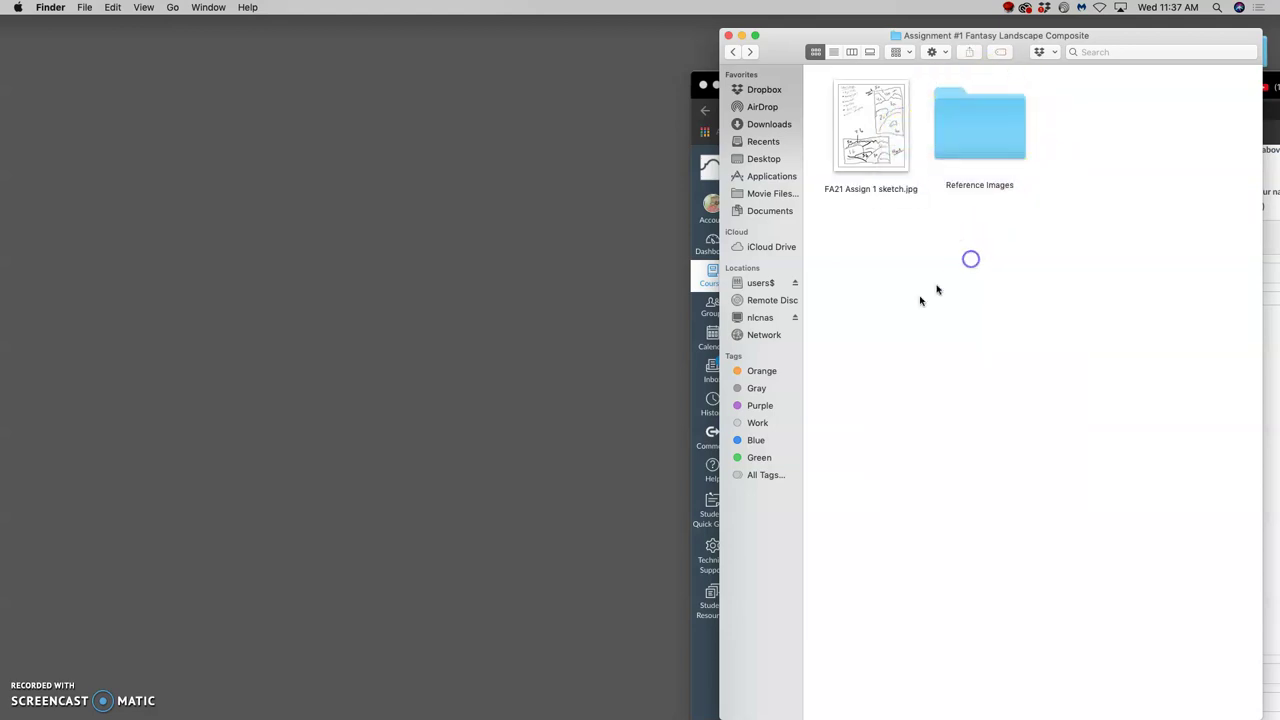
{"action": "right_click", "coordinate": [884, 110]}
{"action": "mouse_move", "coordinate": [918, 135]}
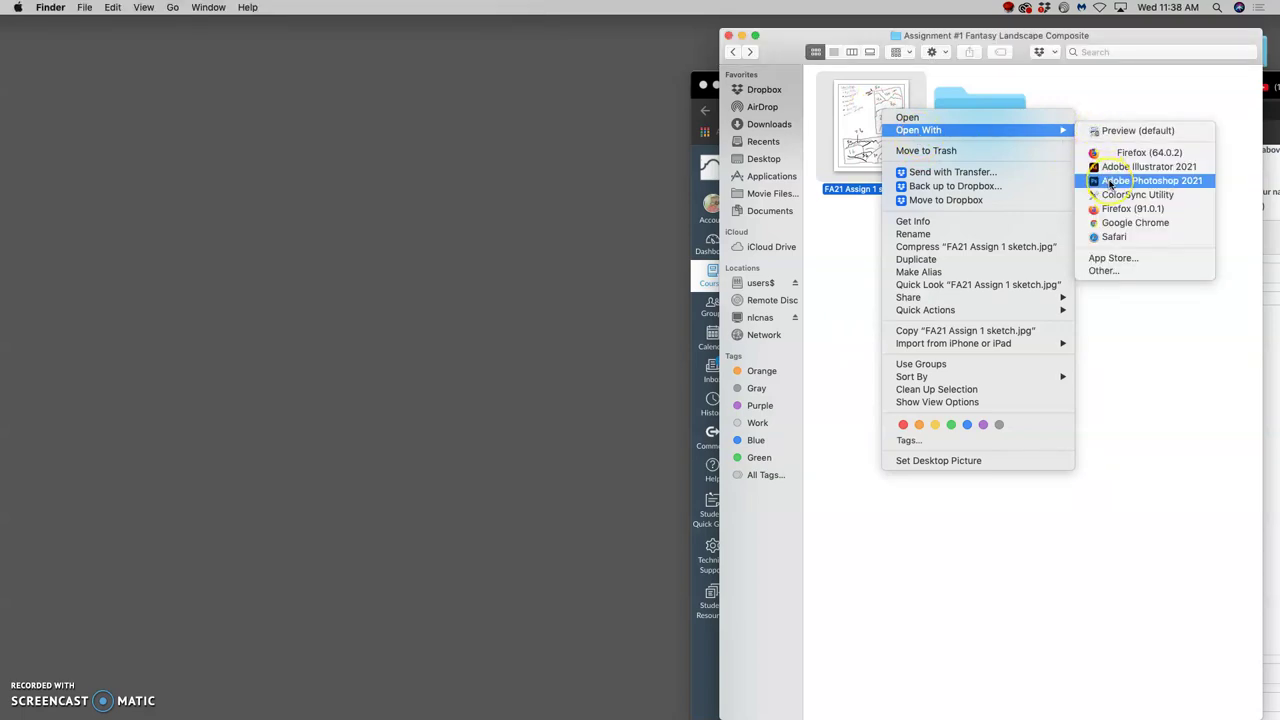
{"action": "left_click", "coordinate": [1109, 85]}
{"action": "mouse_move", "coordinate": [855, 122]}
{"action": "left_mouse_down"}
{"action": "mouse_move", "coordinate": [760, 652]}
{"action": "mouse_move", "coordinate": [772, 695]}
{"action": "mouse_move", "coordinate": [816, 695]}
{"action": "left_mouse_up"}
{"action": "right_click", "coordinate": [805, 695]}
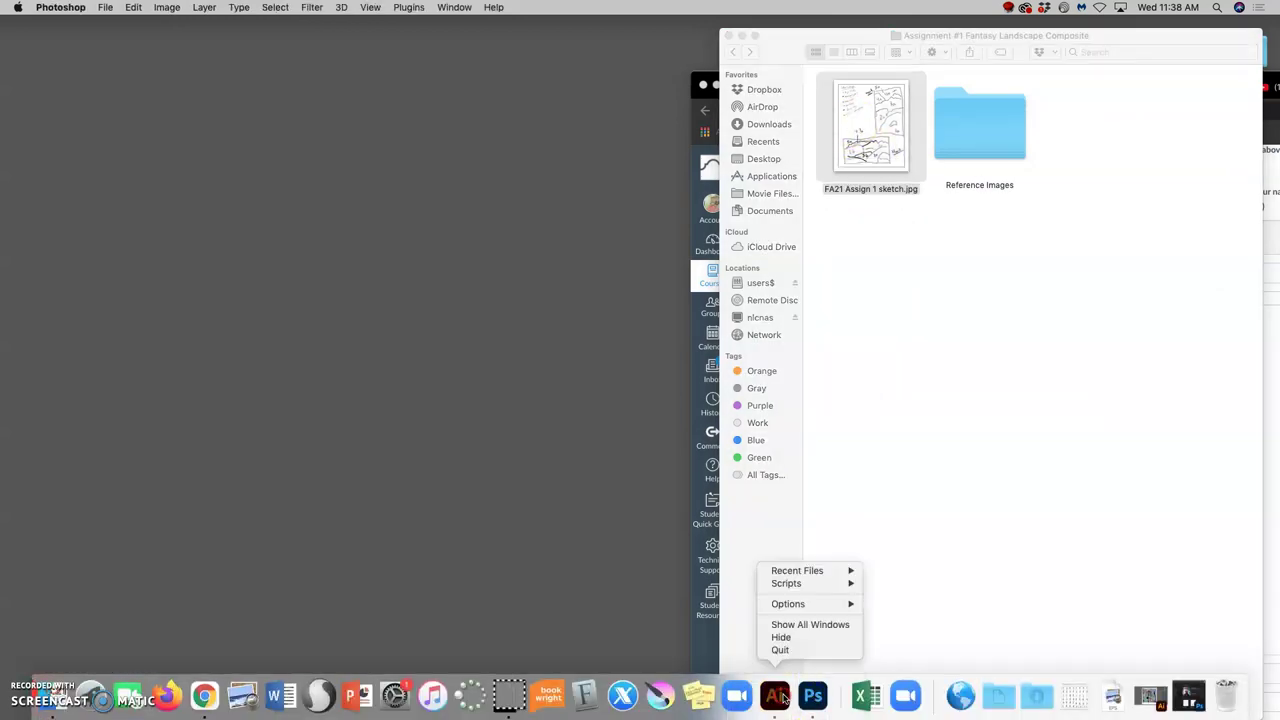
Quit Illustrator with Don't Save, then force-quit it when it stops responding
{"action": "left_click", "coordinate": [781, 651]}
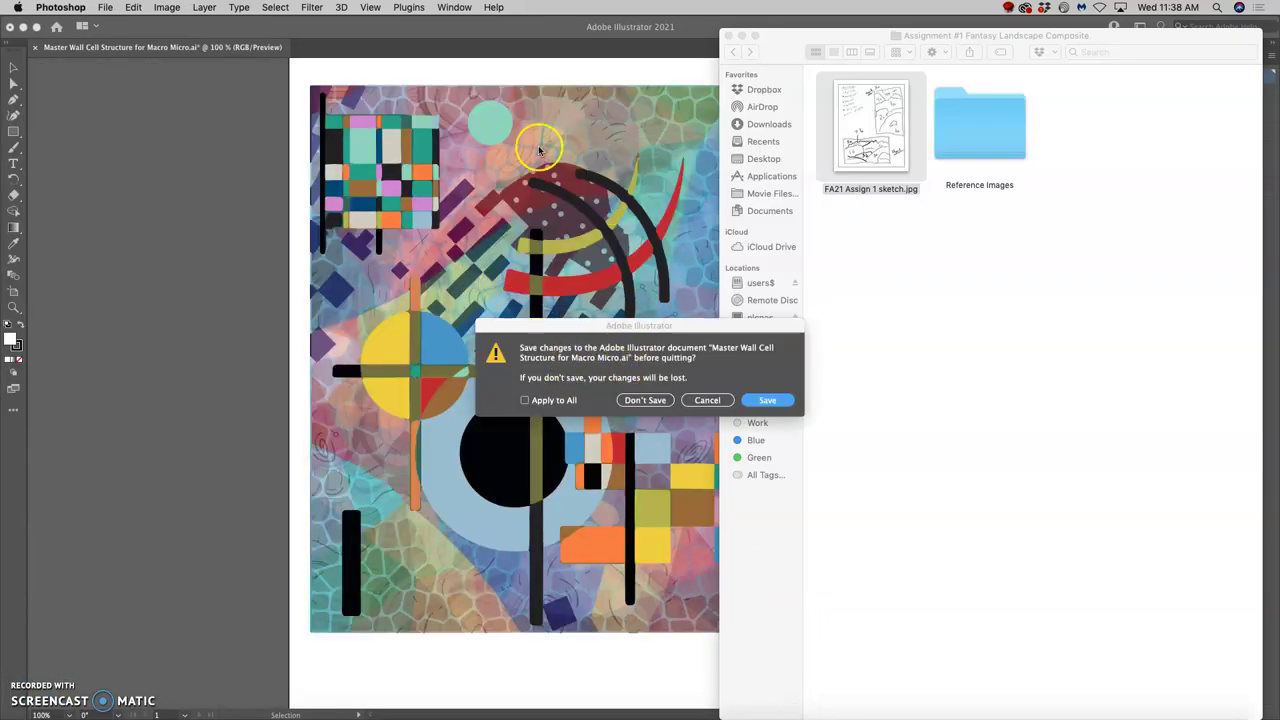
{"action": "left_click", "coordinate": [645, 401]}
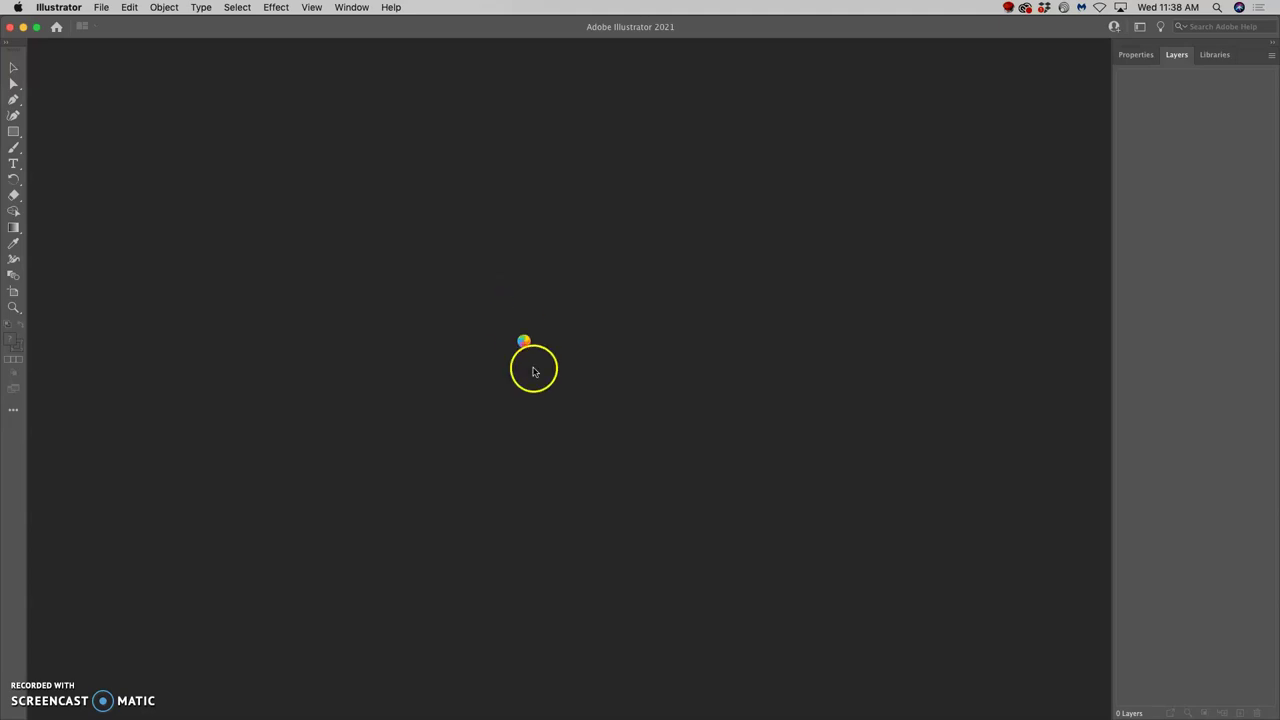
{"action": "mouse_move", "coordinate": [565, 705]}
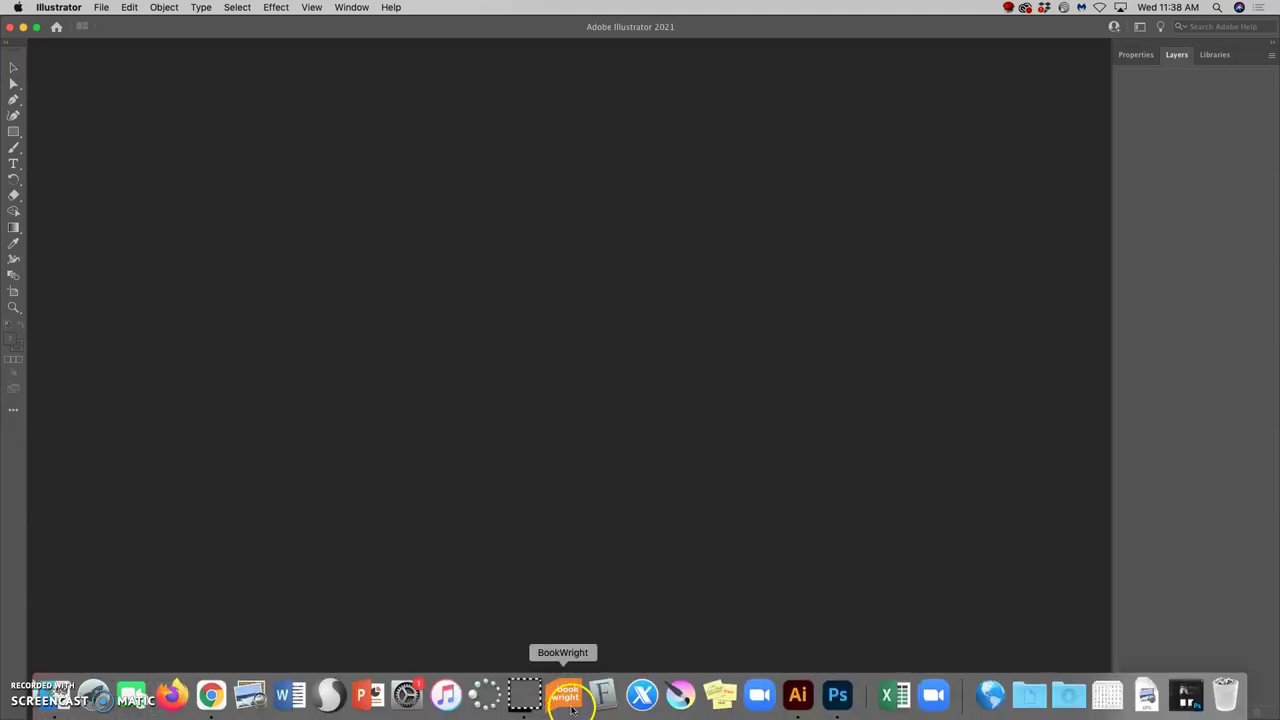
{"action": "right_click", "coordinate": [797, 697]}
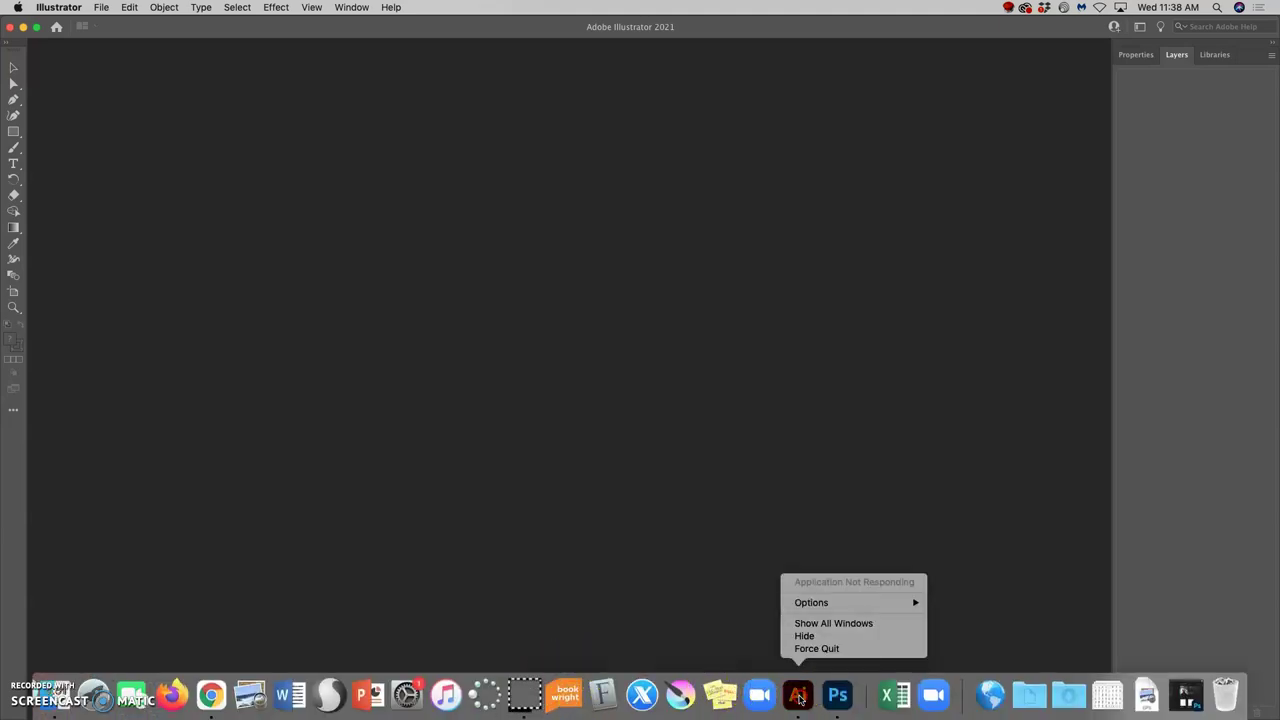
{"action": "left_click", "coordinate": [816, 649]}
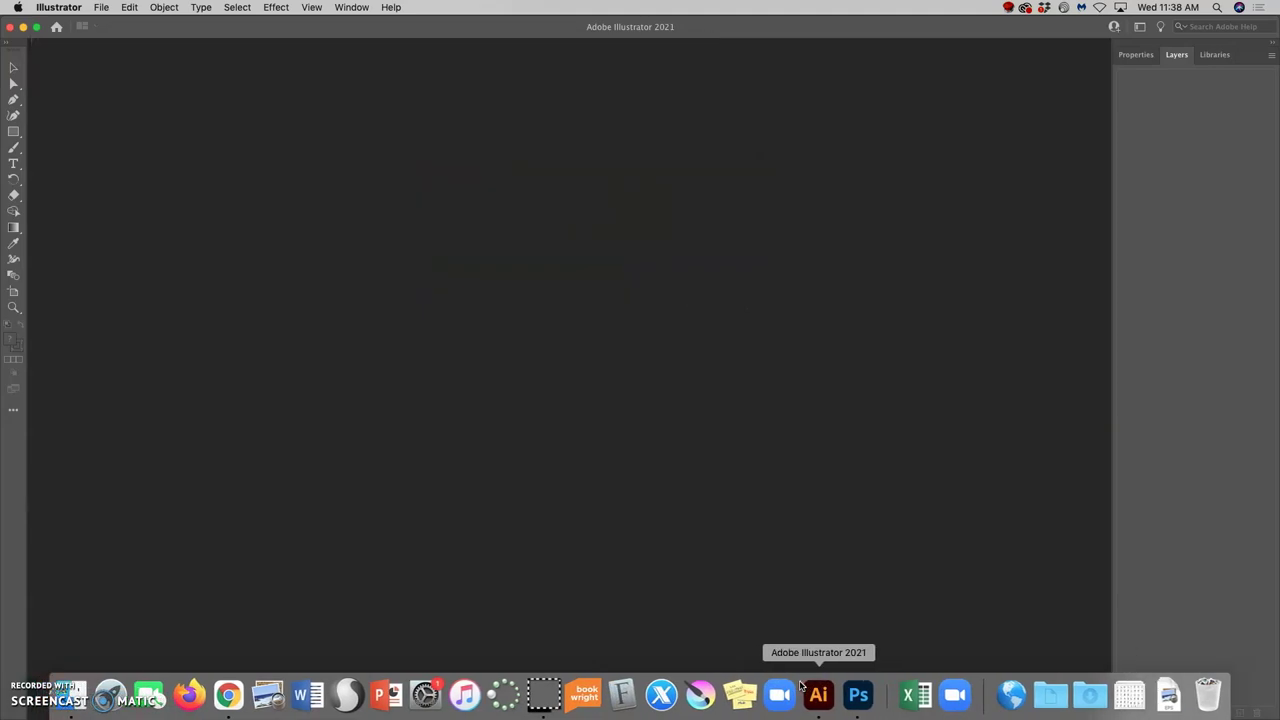
{"action": "left_click", "coordinate": [806, 690]}
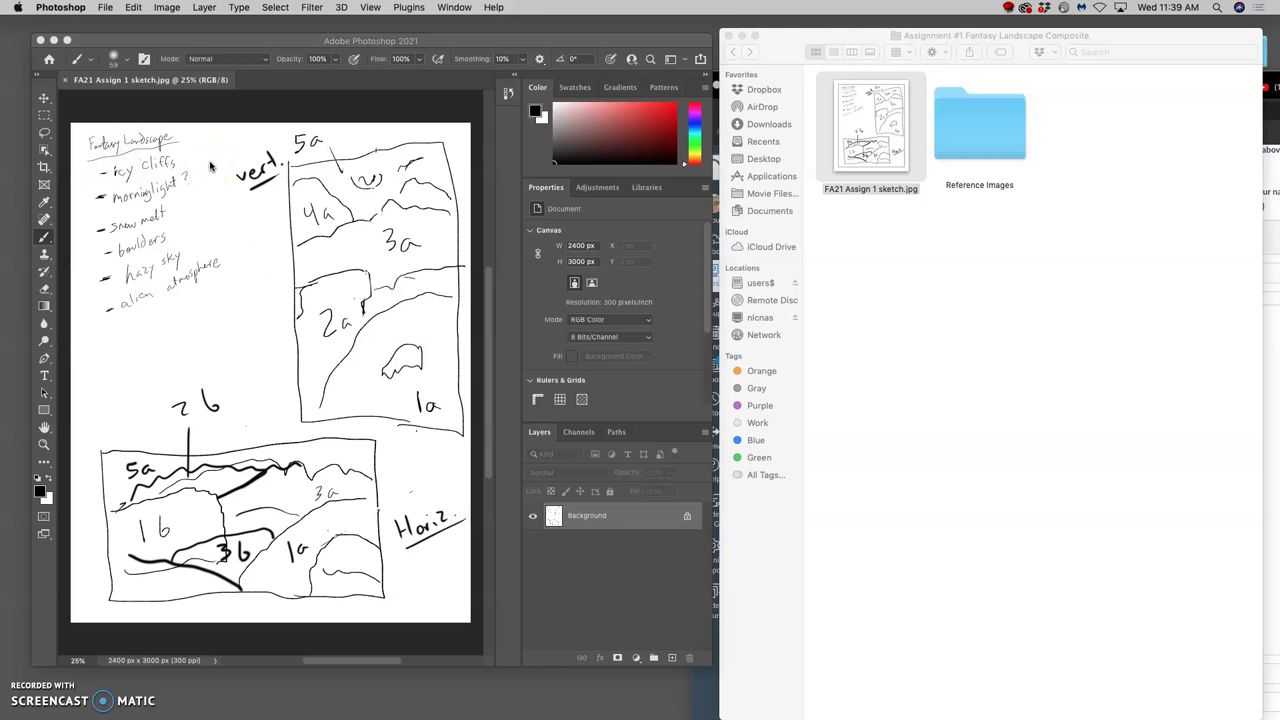
Show the rulers and drag top, left, right and bottom guides around the horizontal thumbnail
{"action": "left_click", "coordinate": [317, 41]}
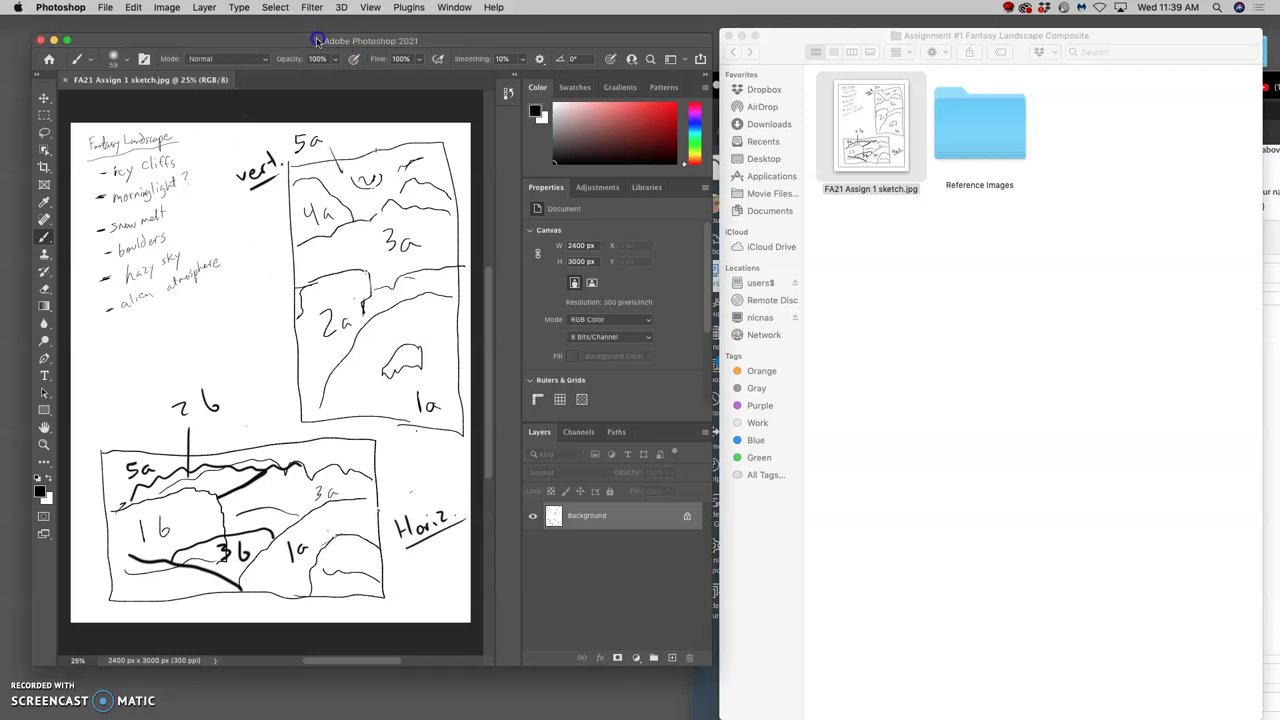
{"action": "key", "text": "ctrl+r"}
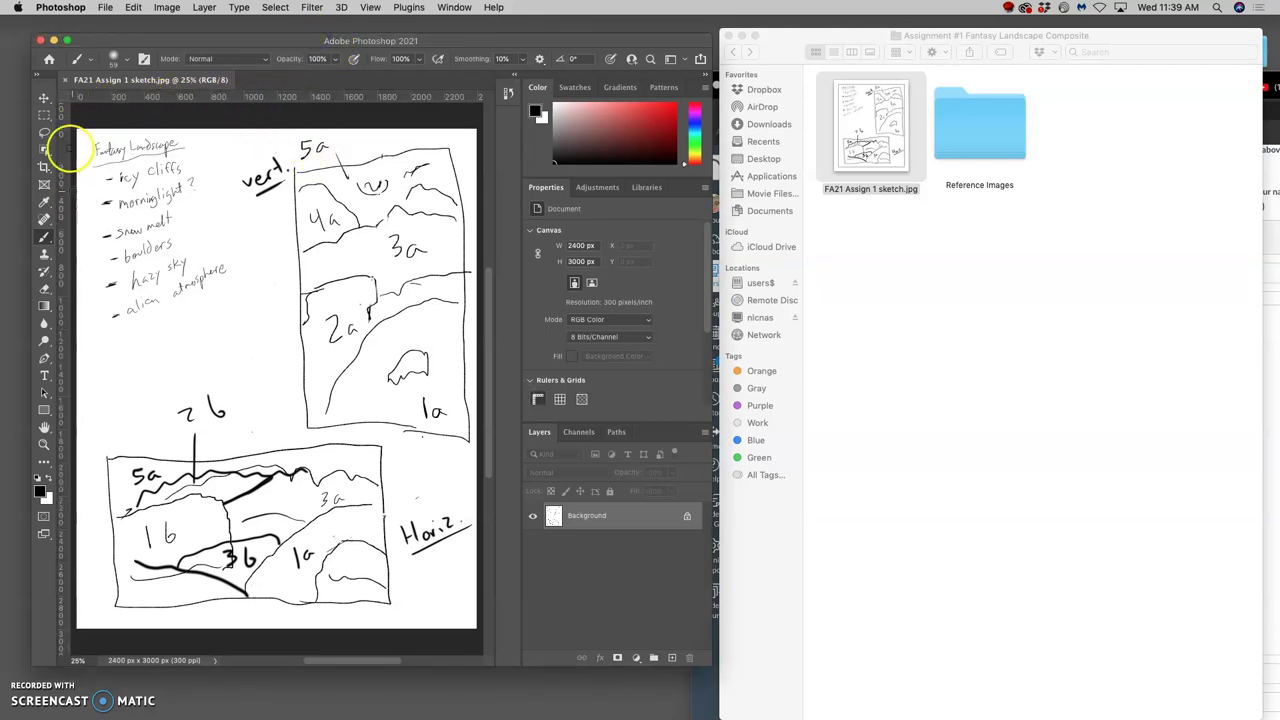
{"action": "left_click", "coordinate": [54, 100]}
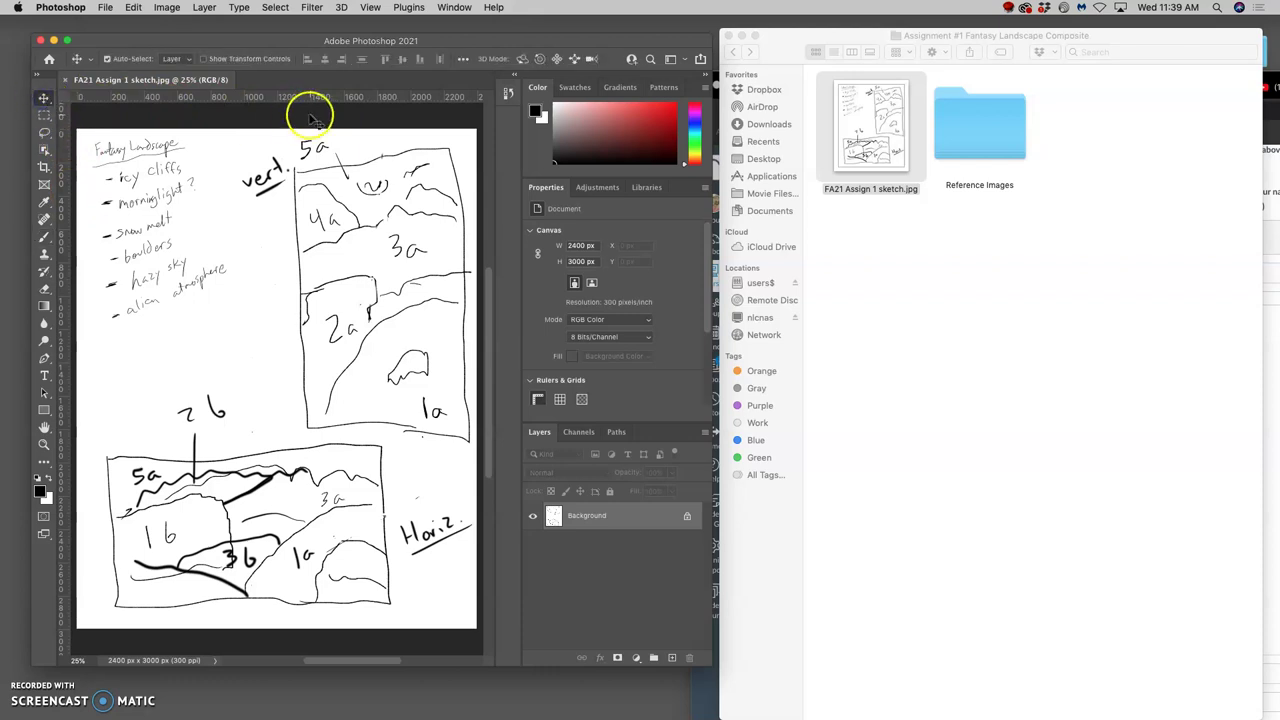
{"action": "left_click_drag", "start_coordinate": [314, 96], "coordinate": [295, 441]}
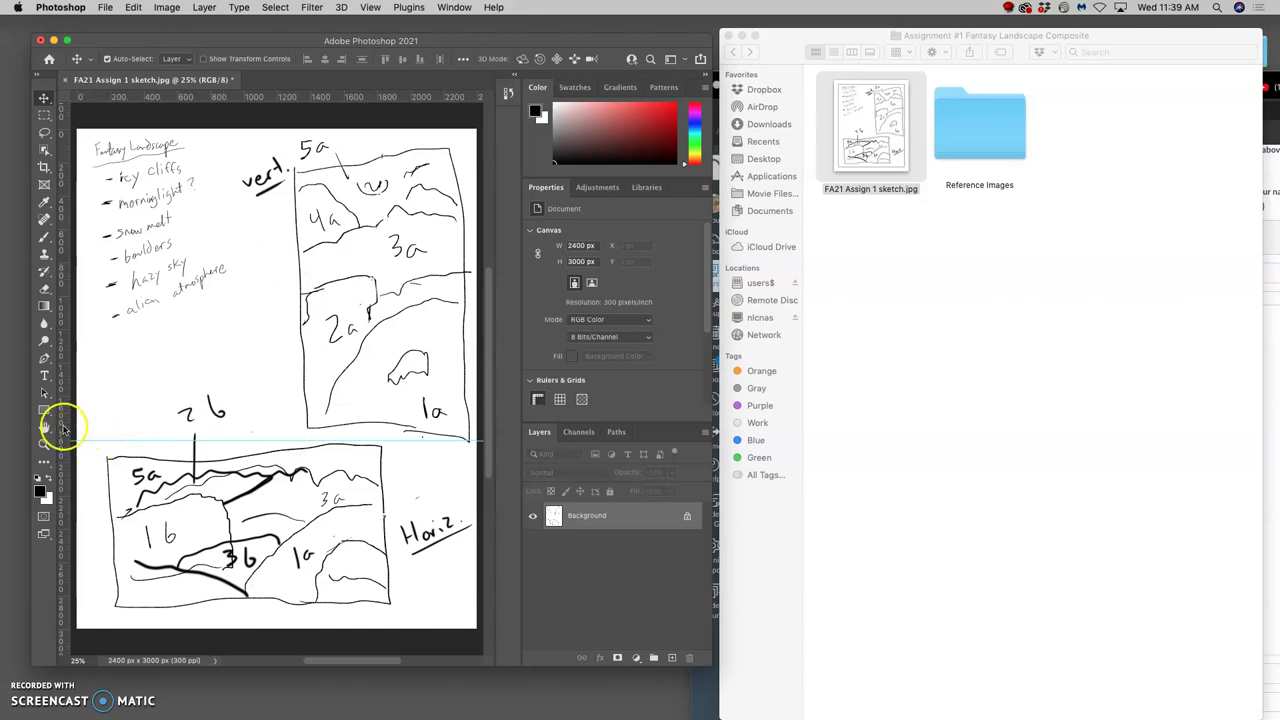
{"action": "left_click_drag", "start_coordinate": [62, 428], "coordinate": [108, 428]}
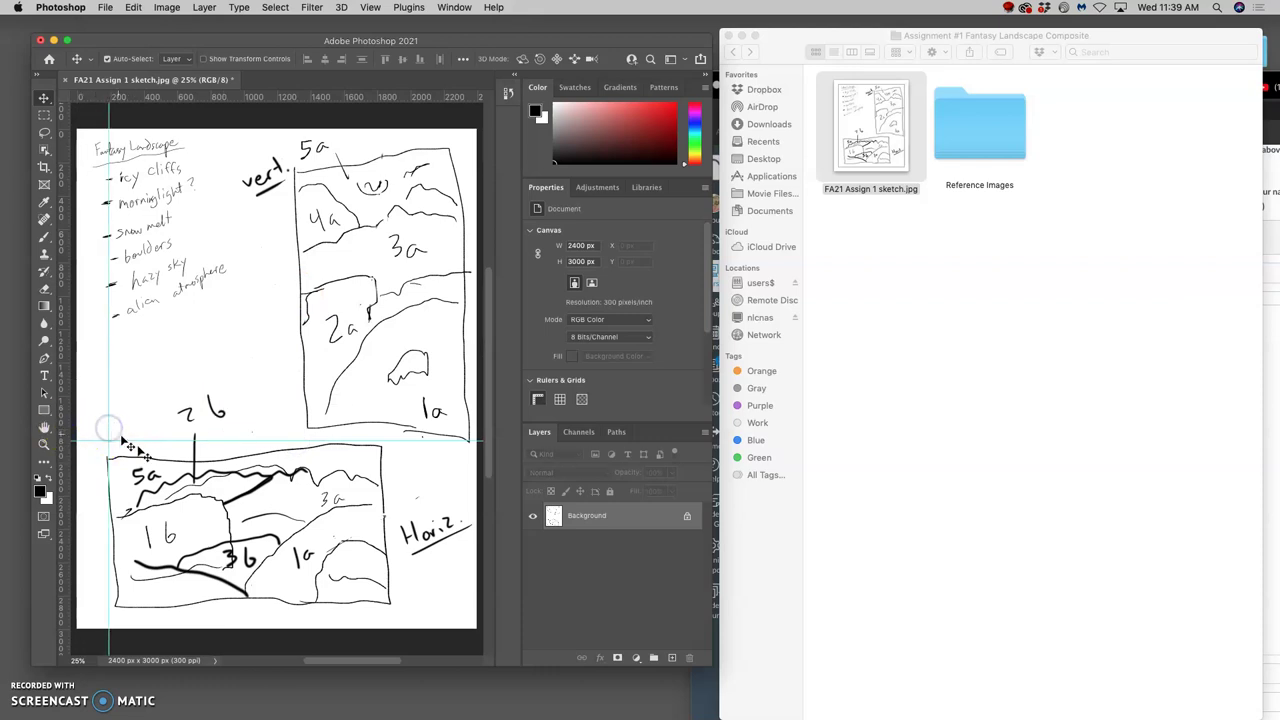
{"action": "left_click_drag", "start_coordinate": [62, 364], "coordinate": [388, 395]}
{"action": "left_click", "coordinate": [284, 163]}
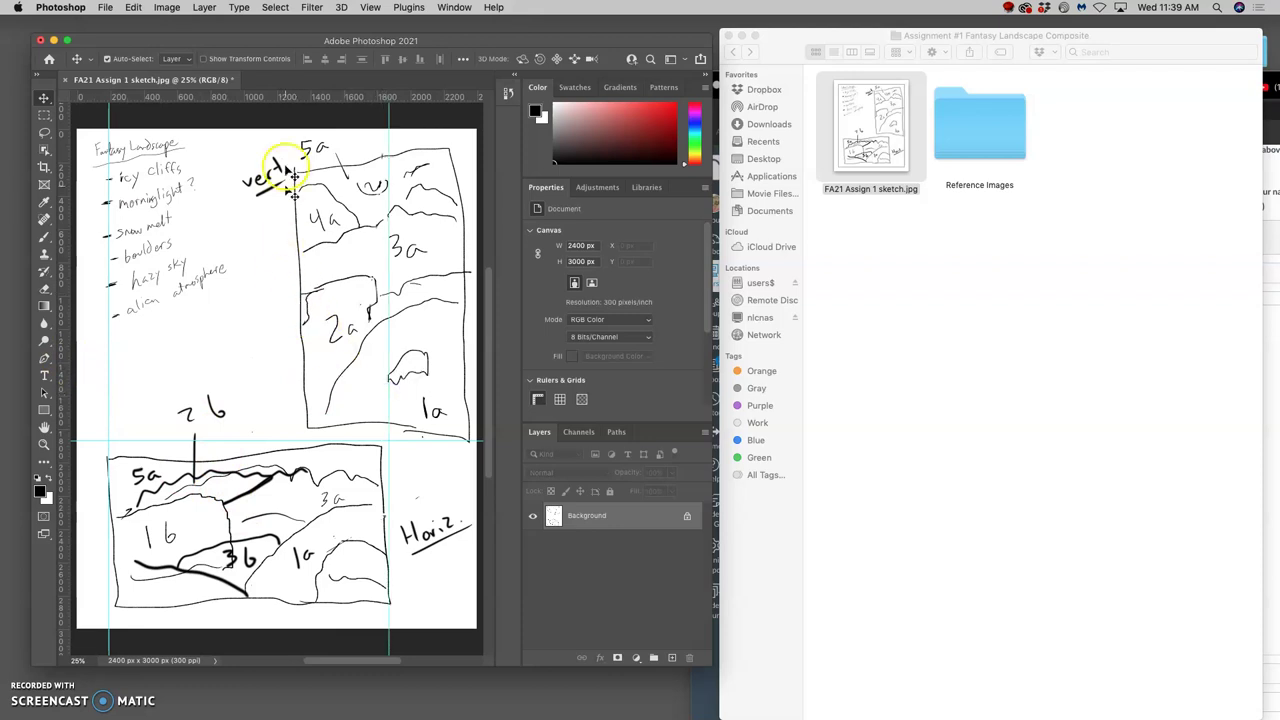
{"action": "left_click_drag", "start_coordinate": [297, 98], "coordinate": [290, 611]}
{"action": "left_click", "coordinate": [270, 543]}
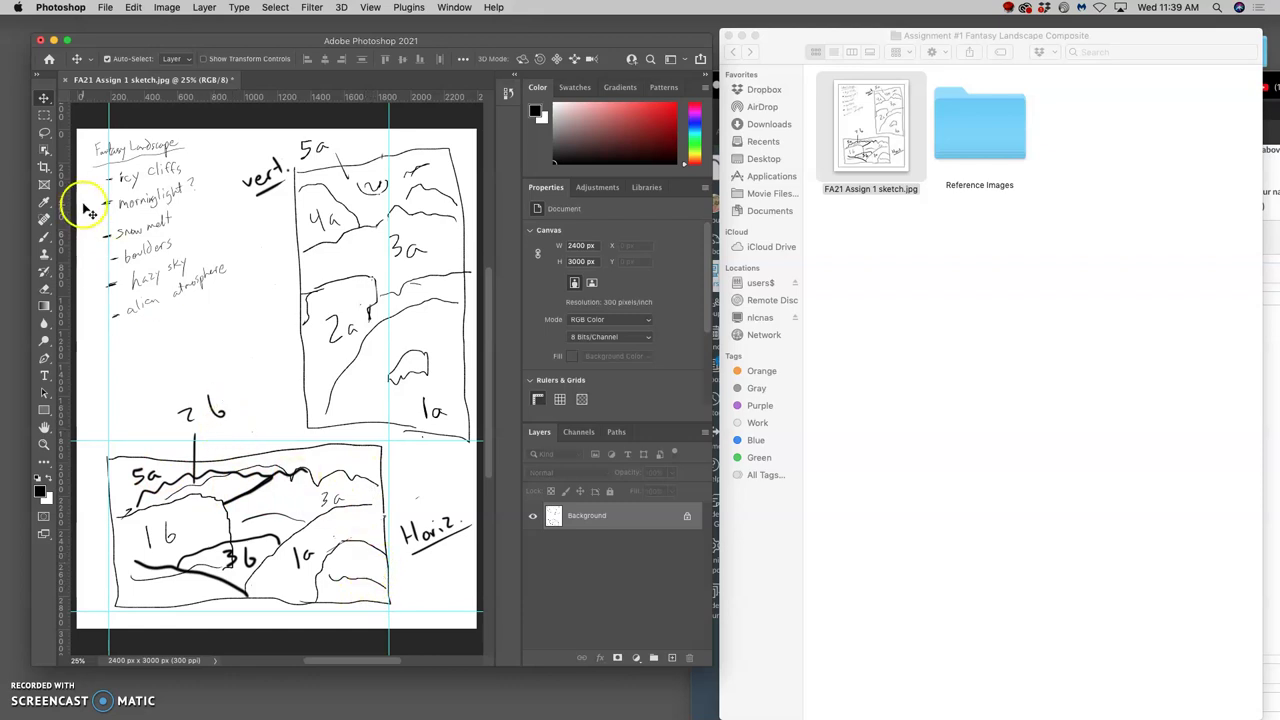
Crop between the guides to the 1683 × 1027 px thumbnail, then open the Reference Images folder
{"action": "left_click", "coordinate": [44, 168]}
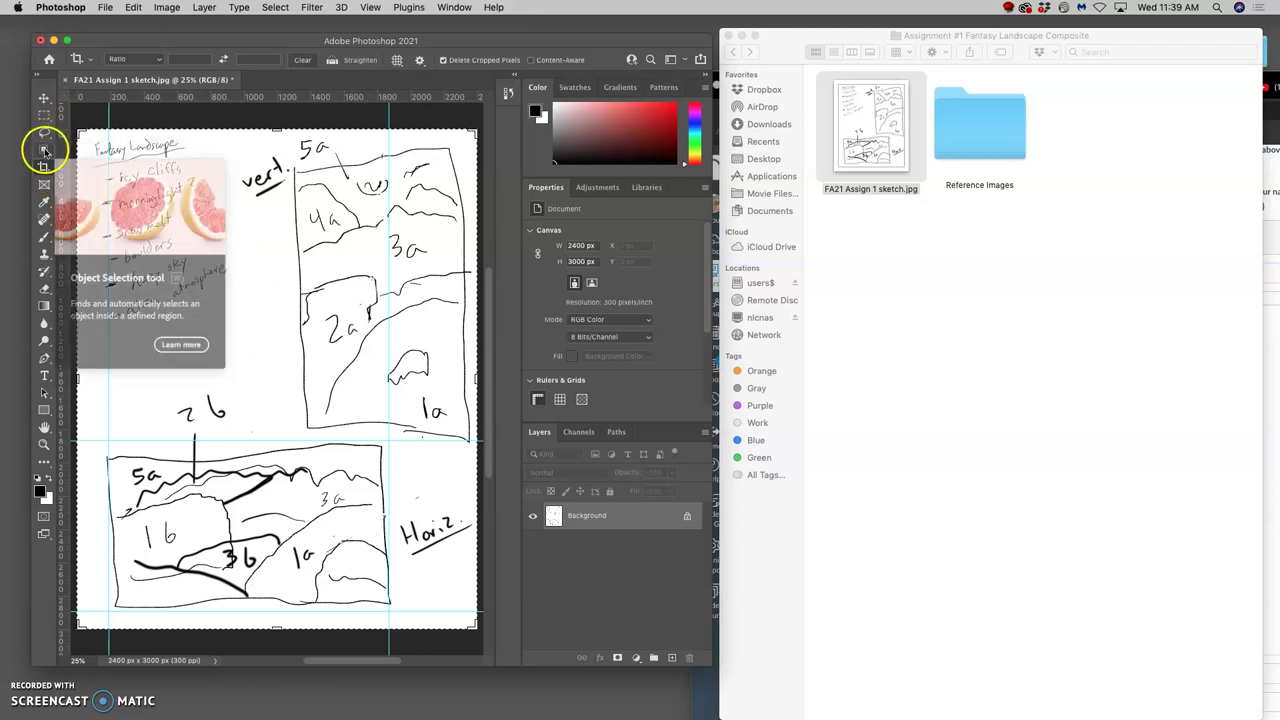
{"action": "left_click", "coordinate": [45, 151]}
{"action": "left_click", "coordinate": [45, 151]}
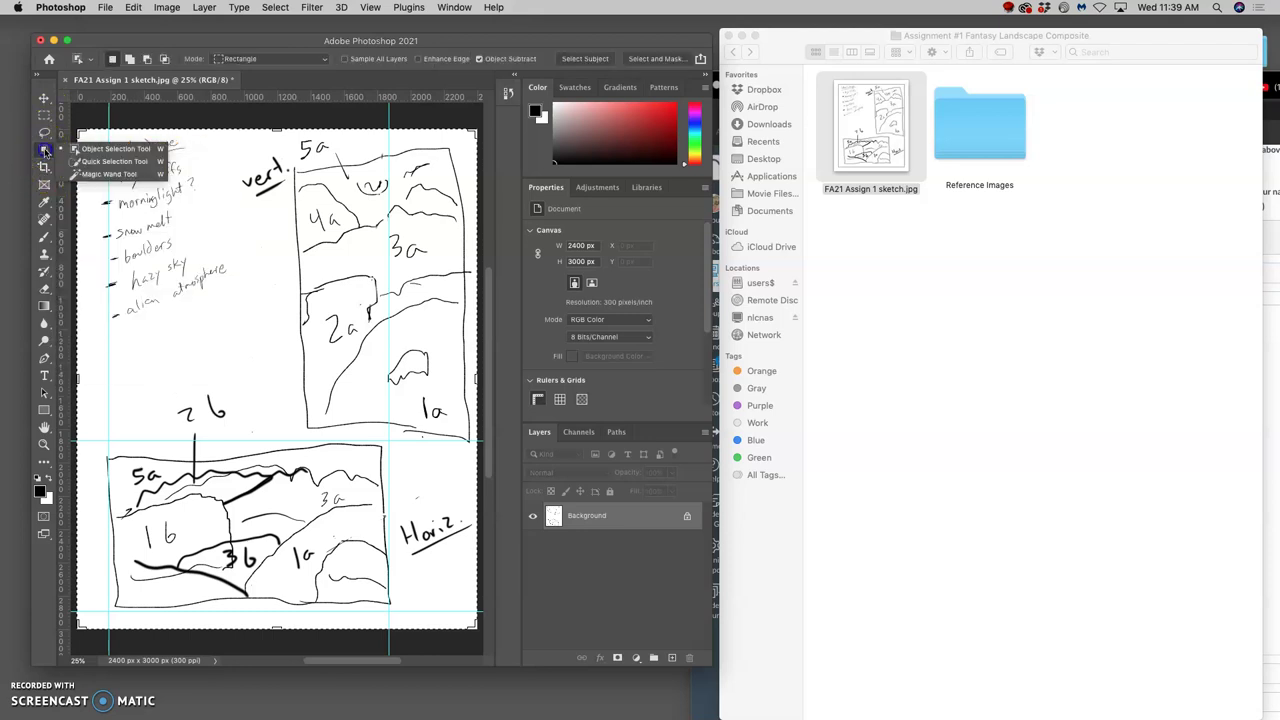
{"action": "left_click", "coordinate": [88, 172]}
{"action": "left_click", "coordinate": [44, 167]}
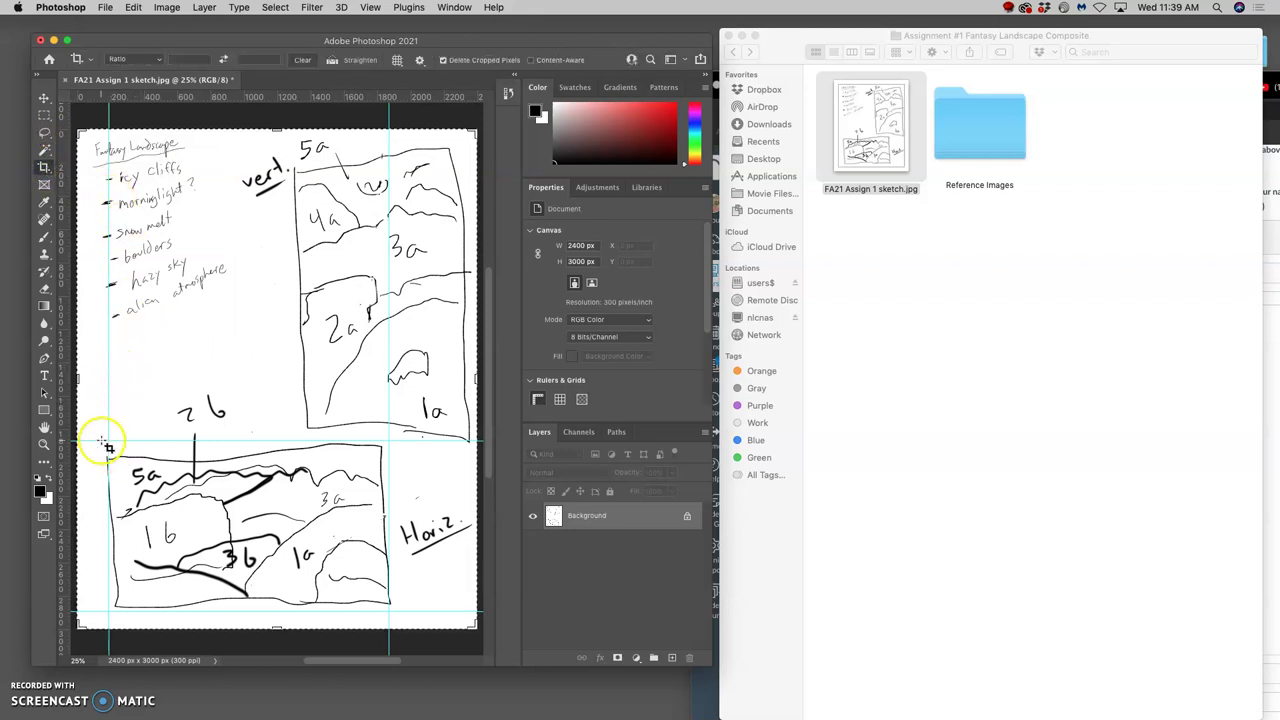
{"action": "left_click_drag", "start_coordinate": [109, 443], "coordinate": [389, 610]}
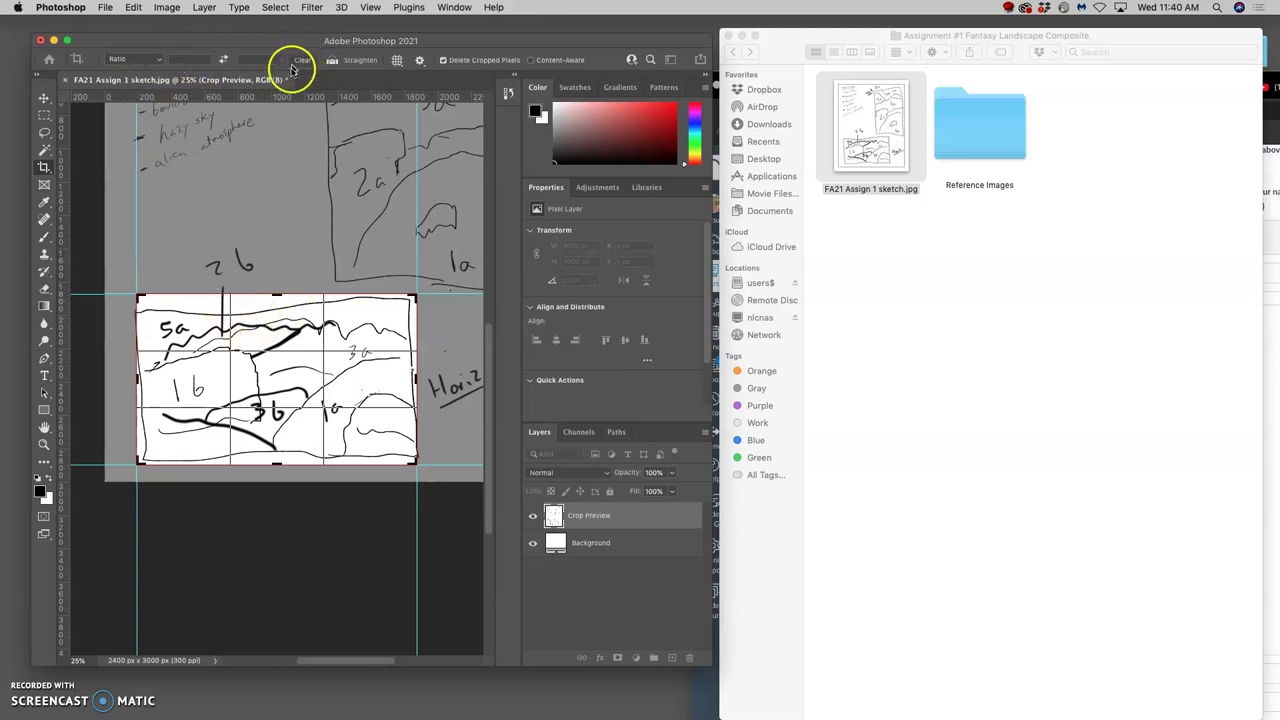
{"action": "double_click", "coordinate": [265, 390]}
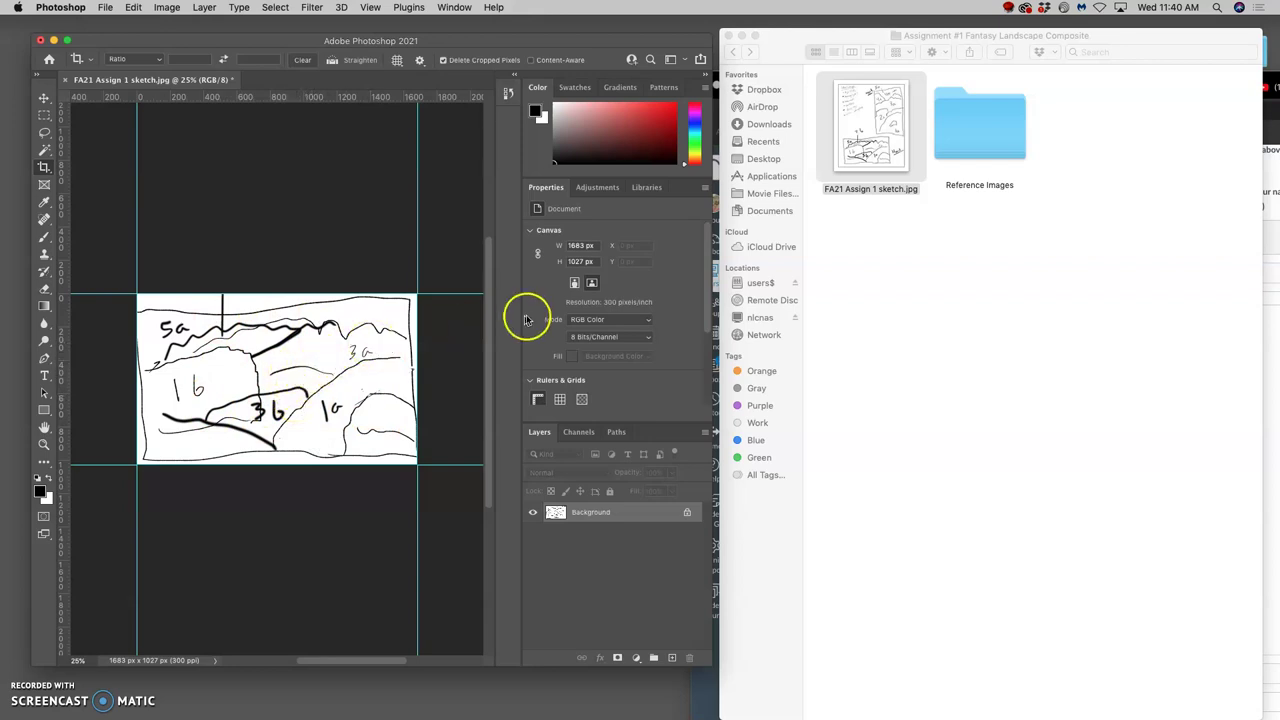
{"action": "double_click", "coordinate": [938, 124]}
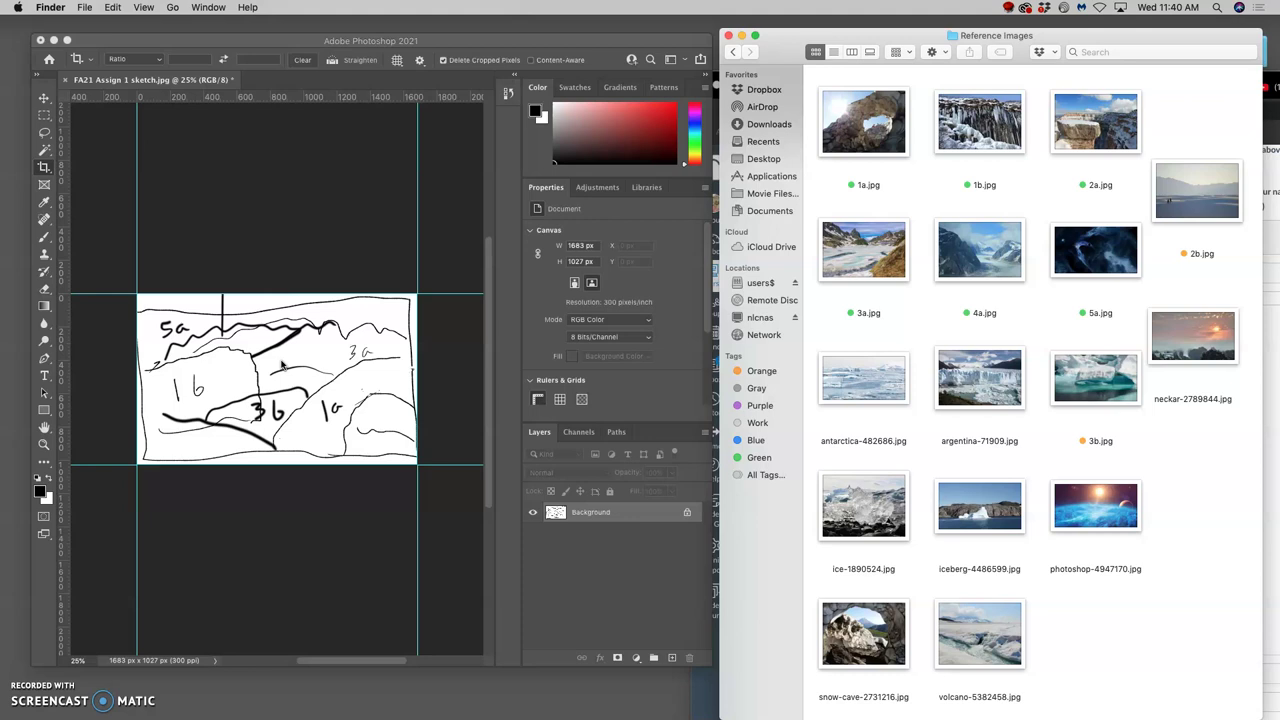
Open Image Size and uncheck Resample, showing 5.61 × 3.423 in at 300 ppi
{"action": "left_click", "coordinate": [229, 45]}
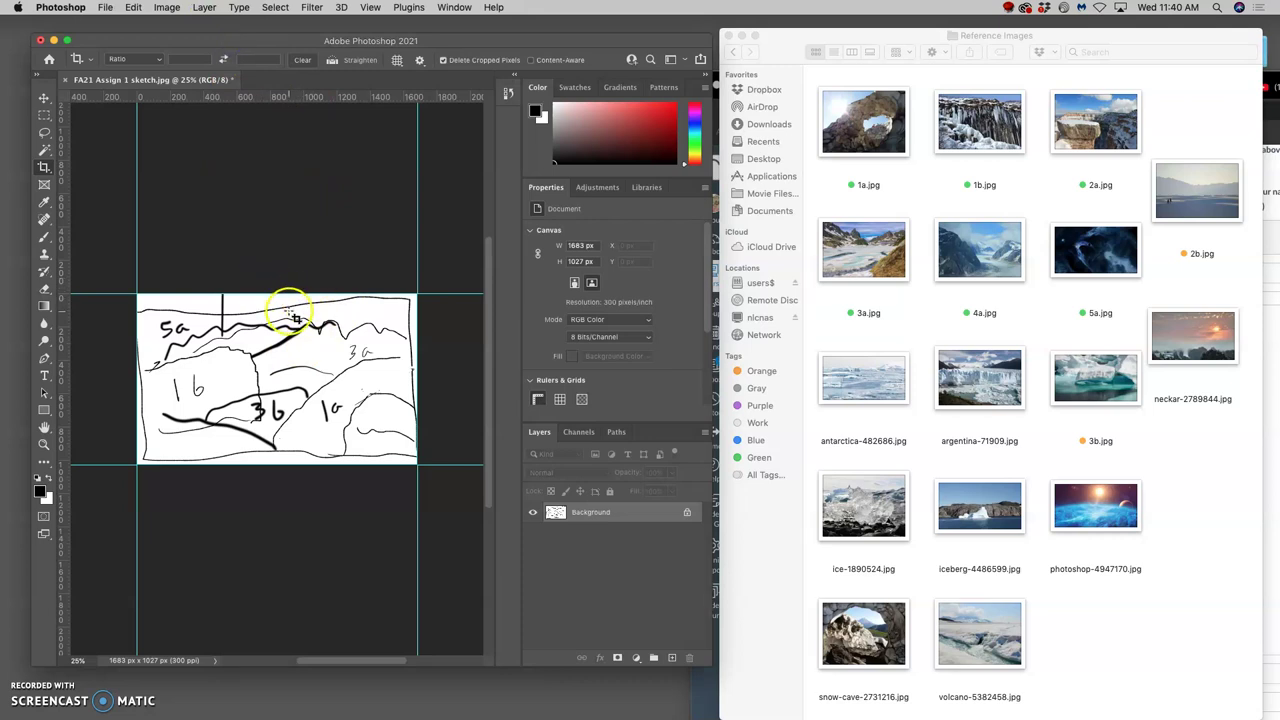
{"action": "left_click", "coordinate": [167, 8]}
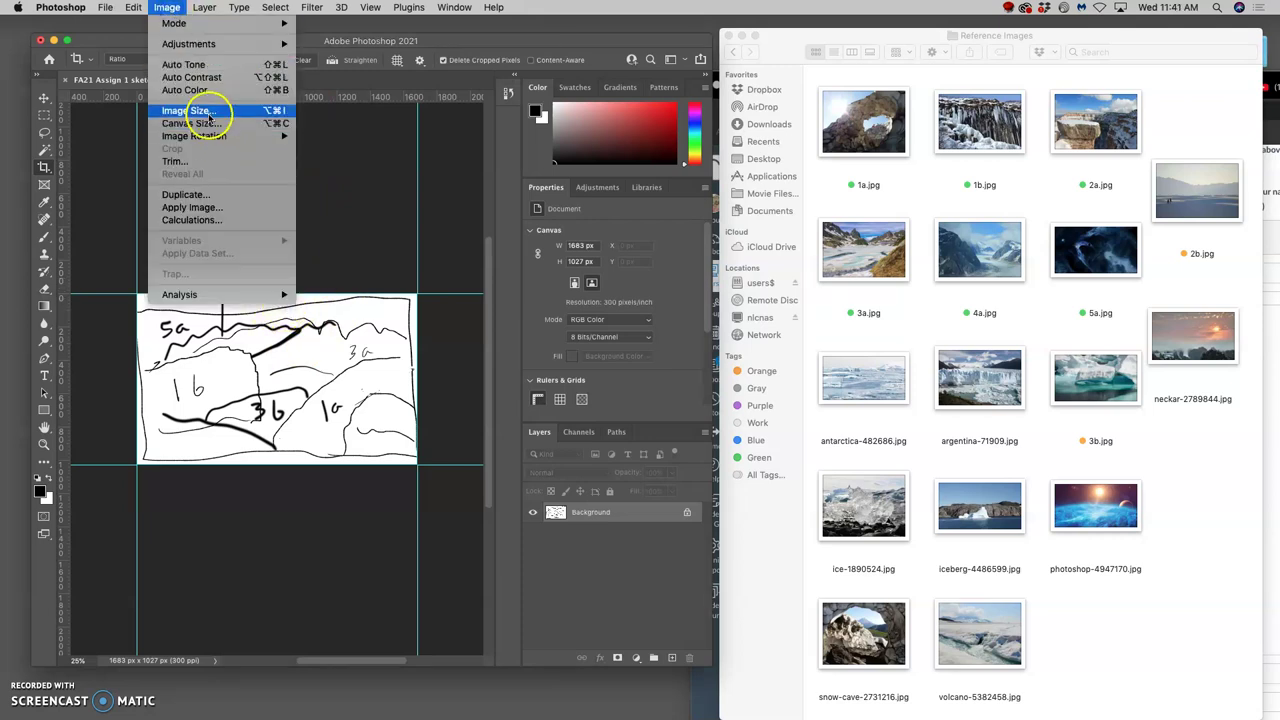
{"action": "left_click", "coordinate": [208, 113]}
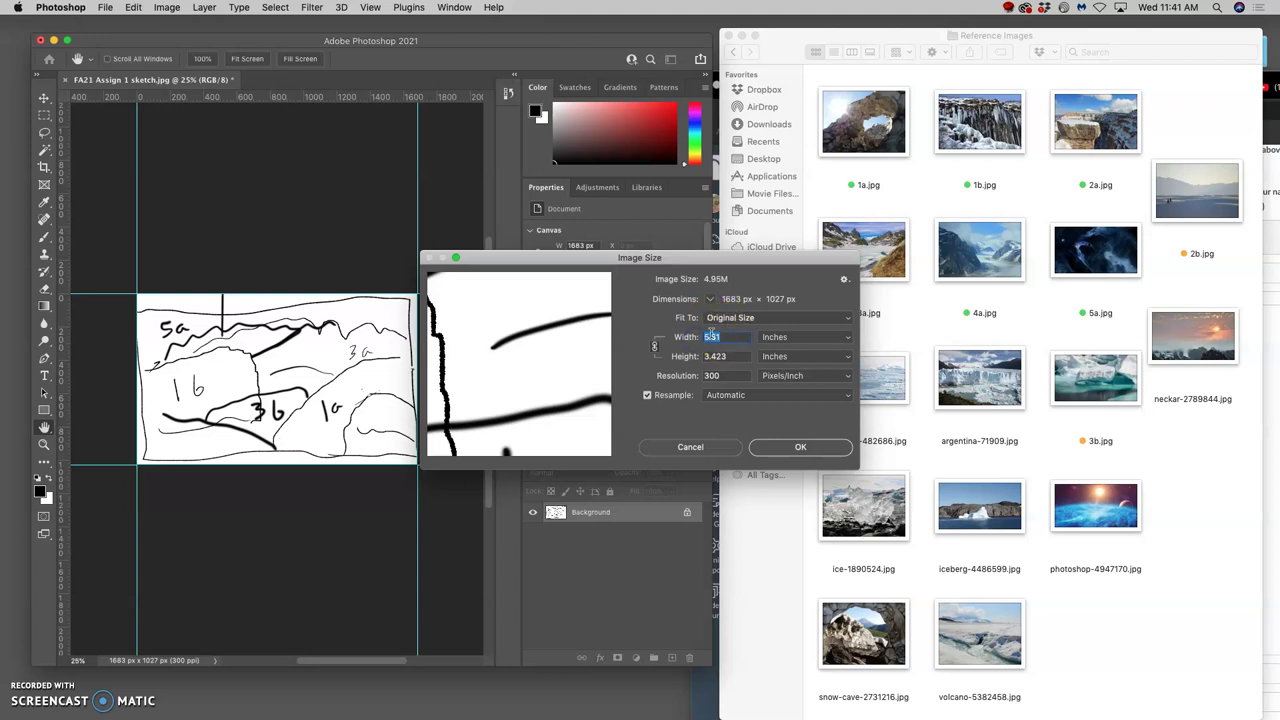
{"action": "type", "text": "14"}
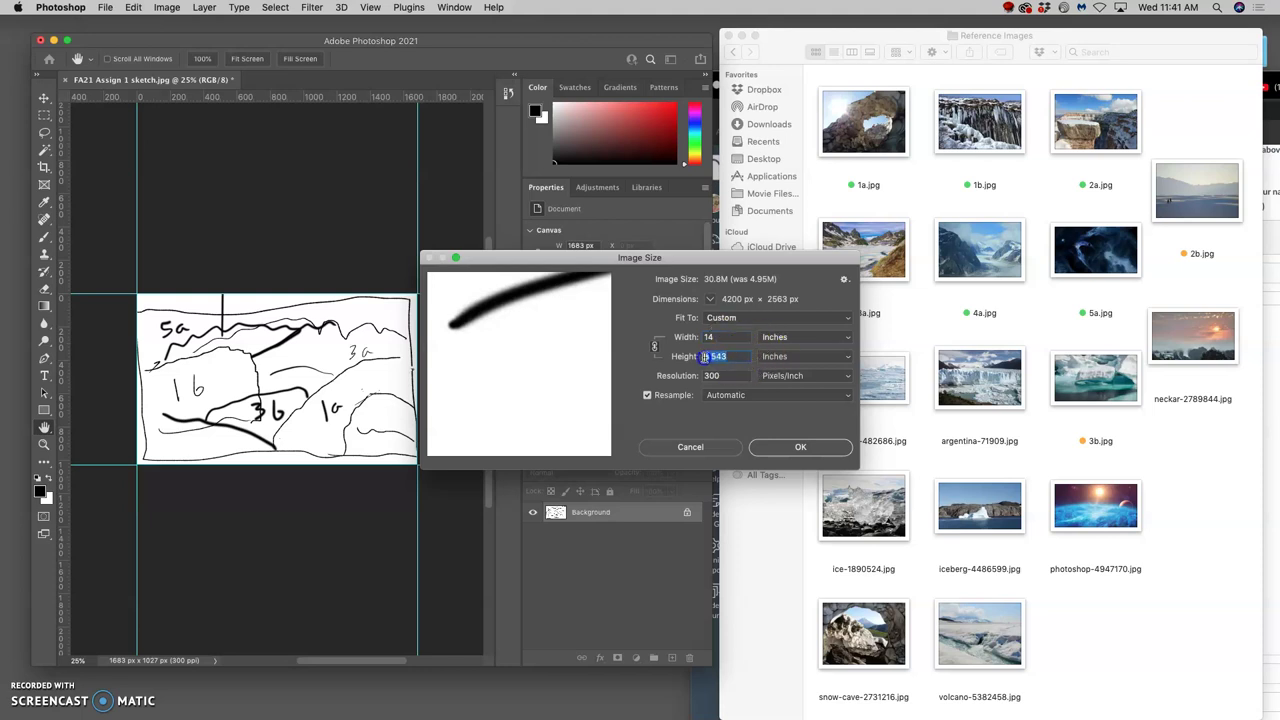
{"action": "left_click", "coordinate": [700, 338]}
{"action": "left_click", "coordinate": [647, 395]}
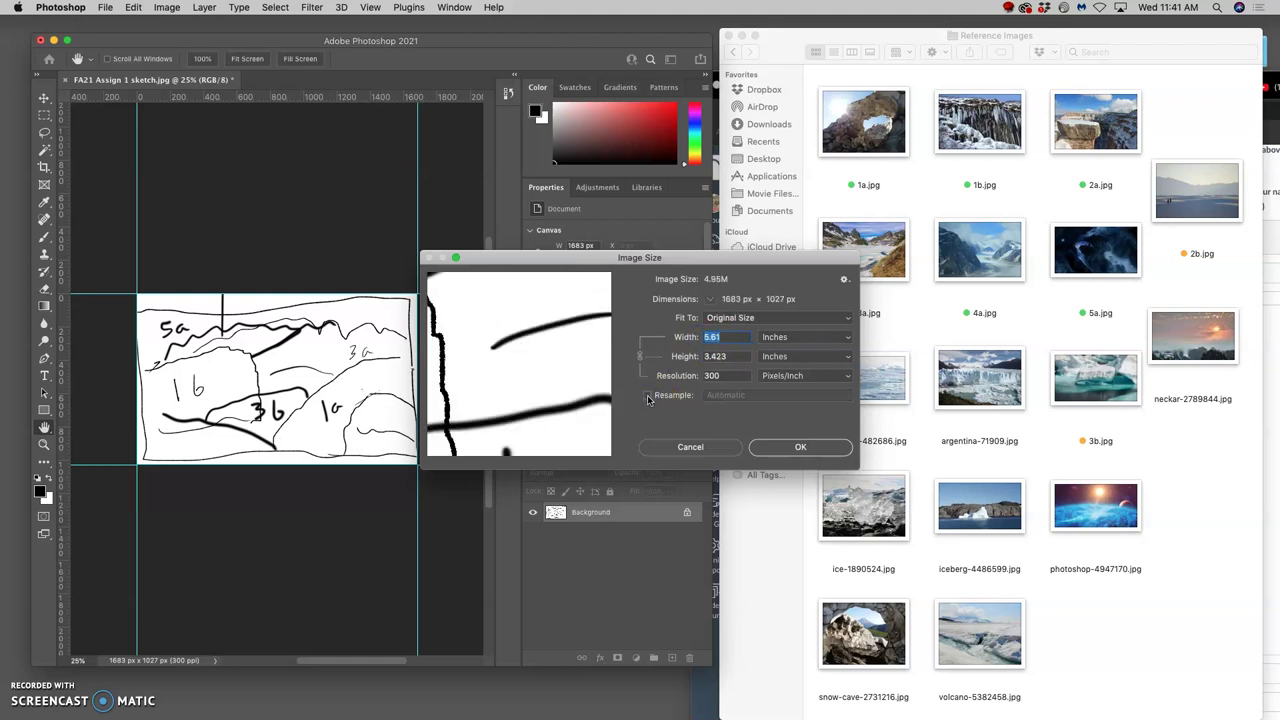
With Resample on, set width 14 in and resolution 350 ppi, giving 4900 × 2990 px
{"action": "left_click", "coordinate": [711, 337]}
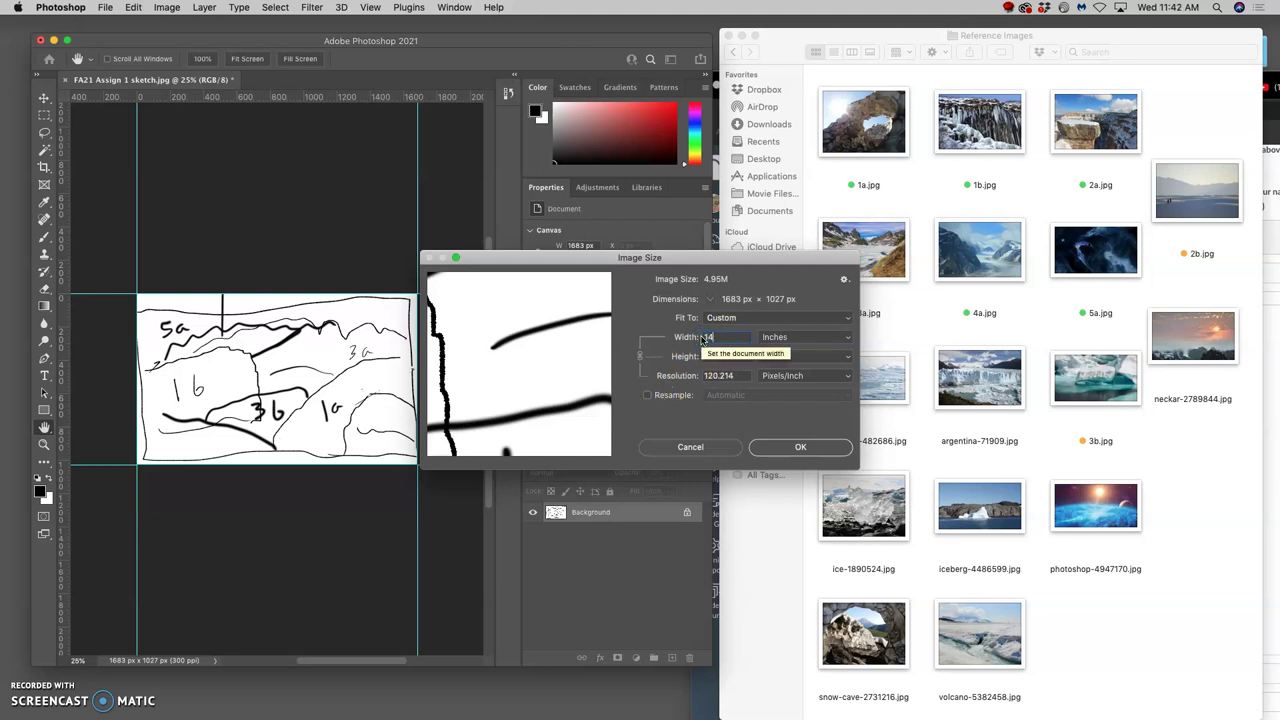
{"action": "left_click", "coordinate": [712, 337]}
{"action": "left_click", "coordinate": [720, 376]}
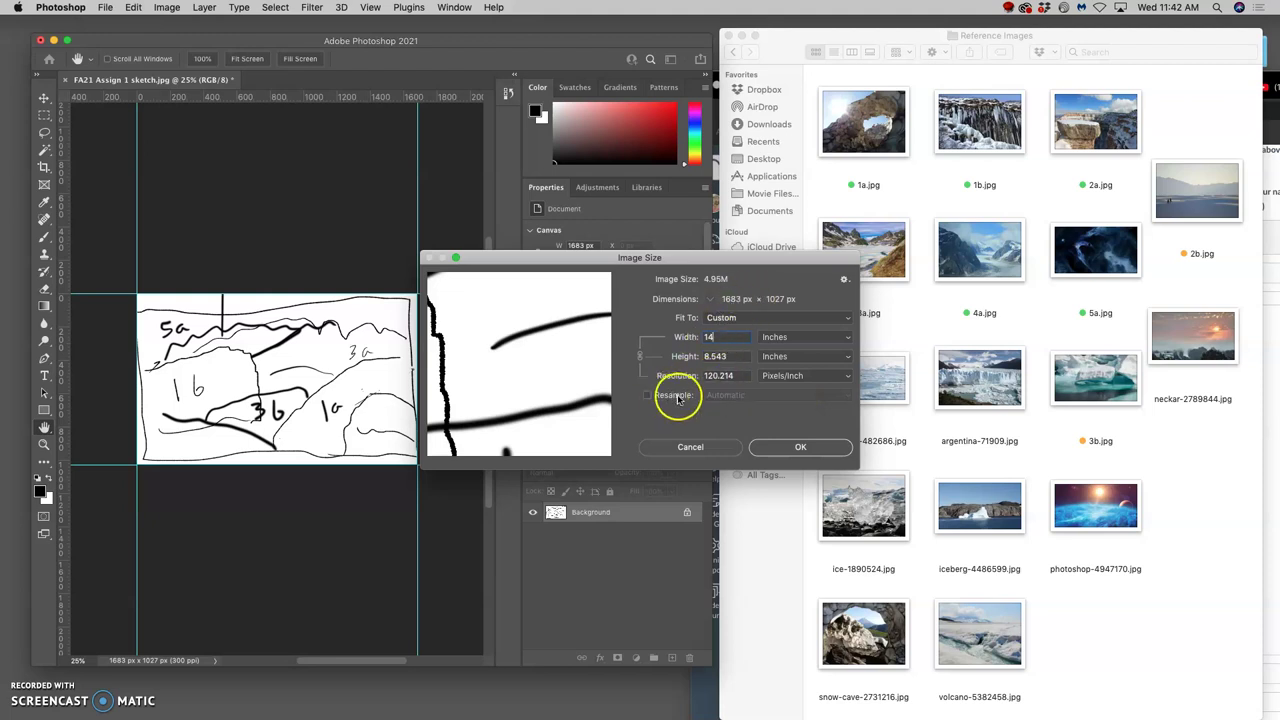
{"action": "left_click", "coordinate": [765, 298]}
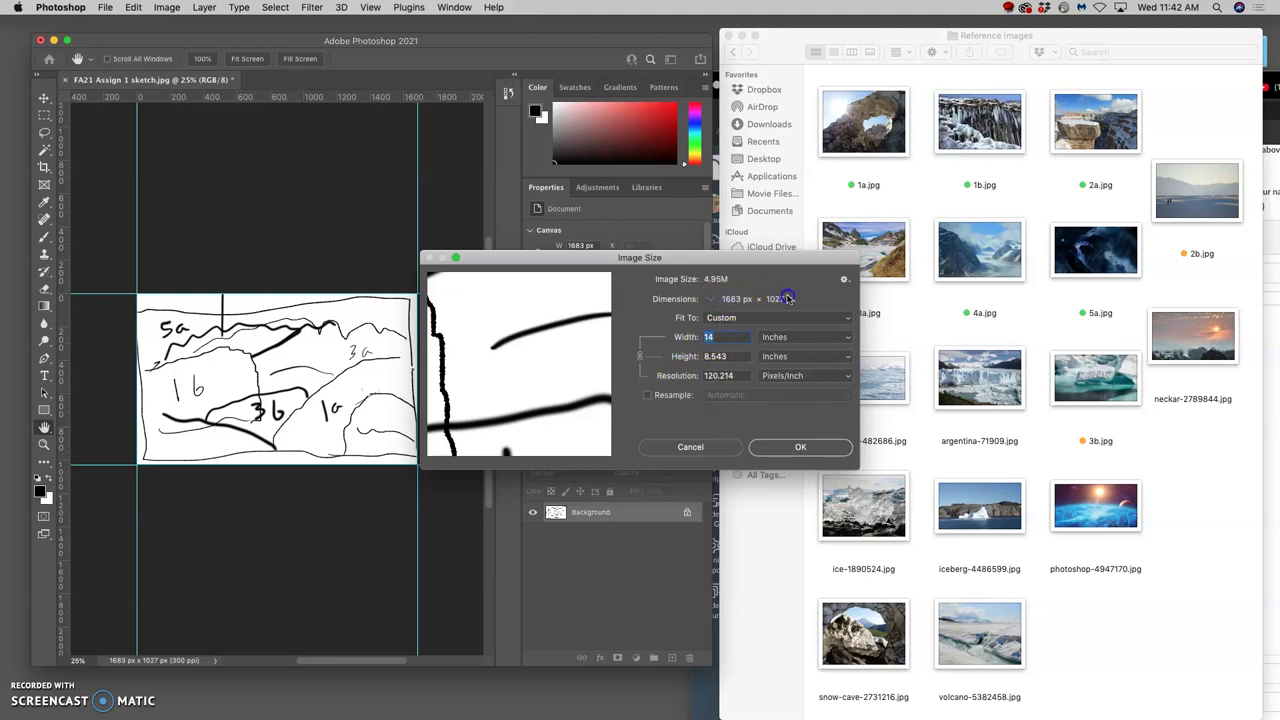
{"action": "left_click", "coordinate": [647, 396]}
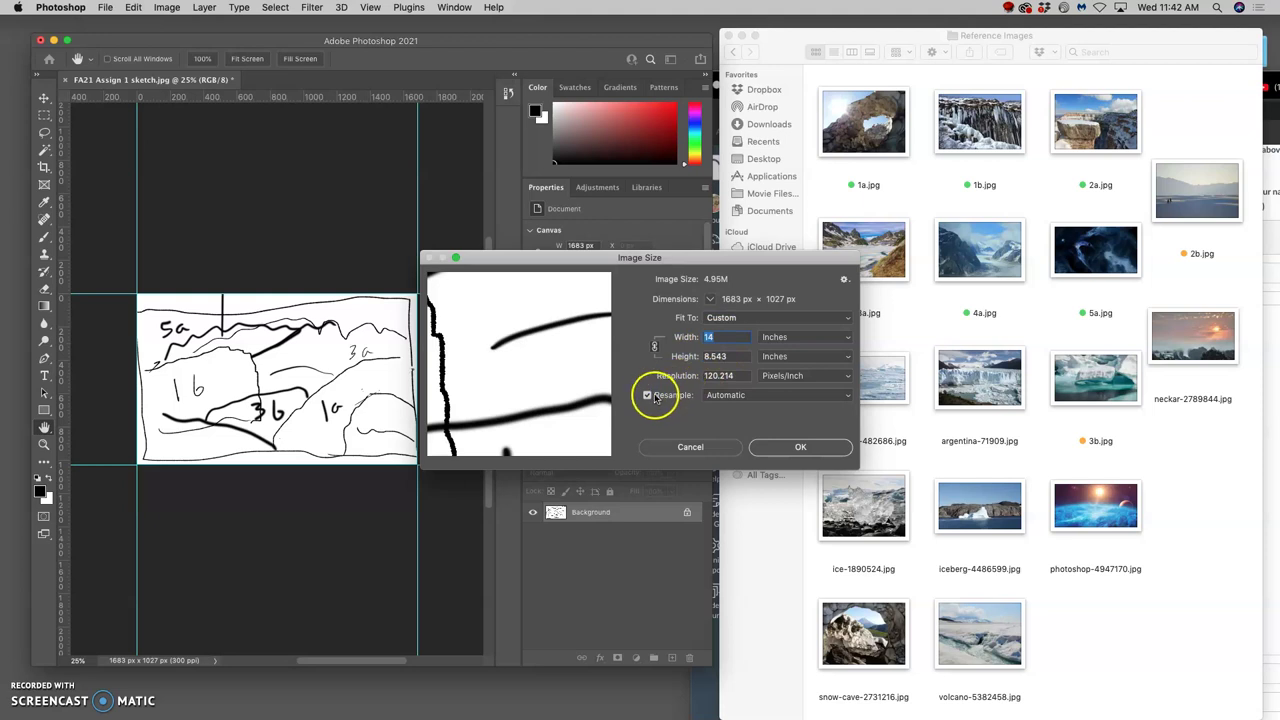
{"action": "double_click", "coordinate": [710, 338]}
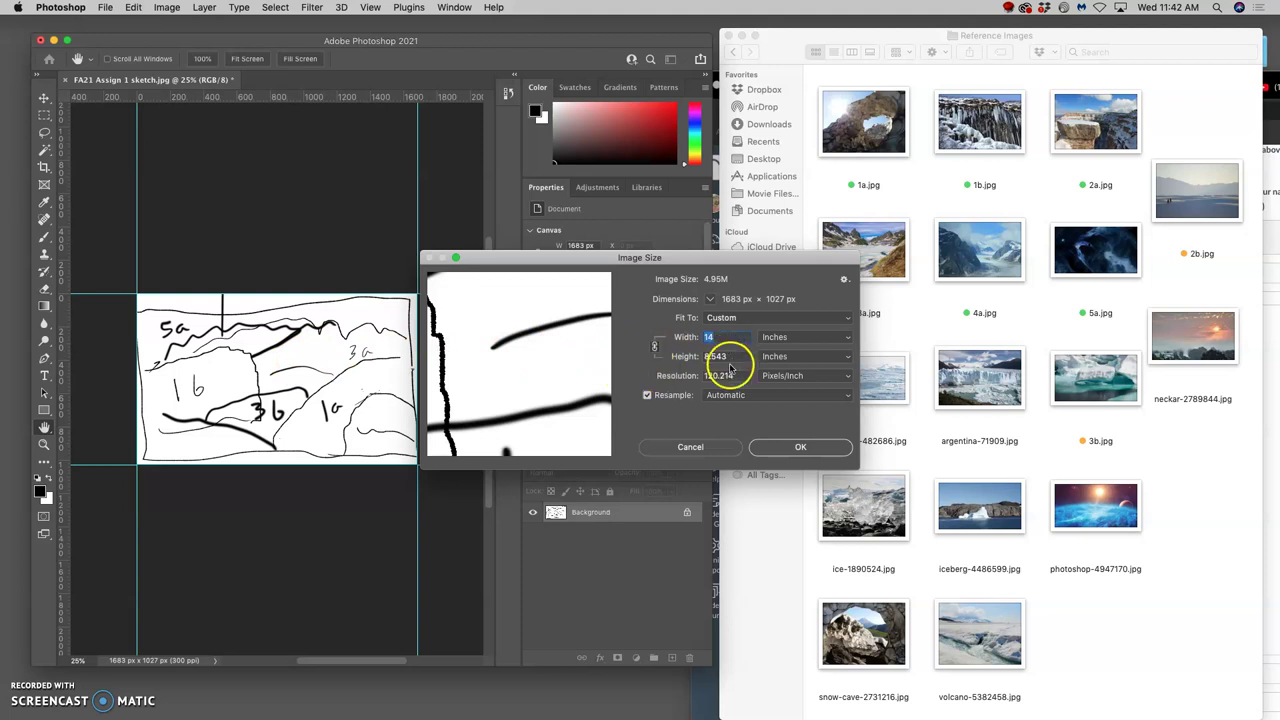
{"action": "left_click_drag", "start_coordinate": [733, 375], "coordinate": [695, 375]}
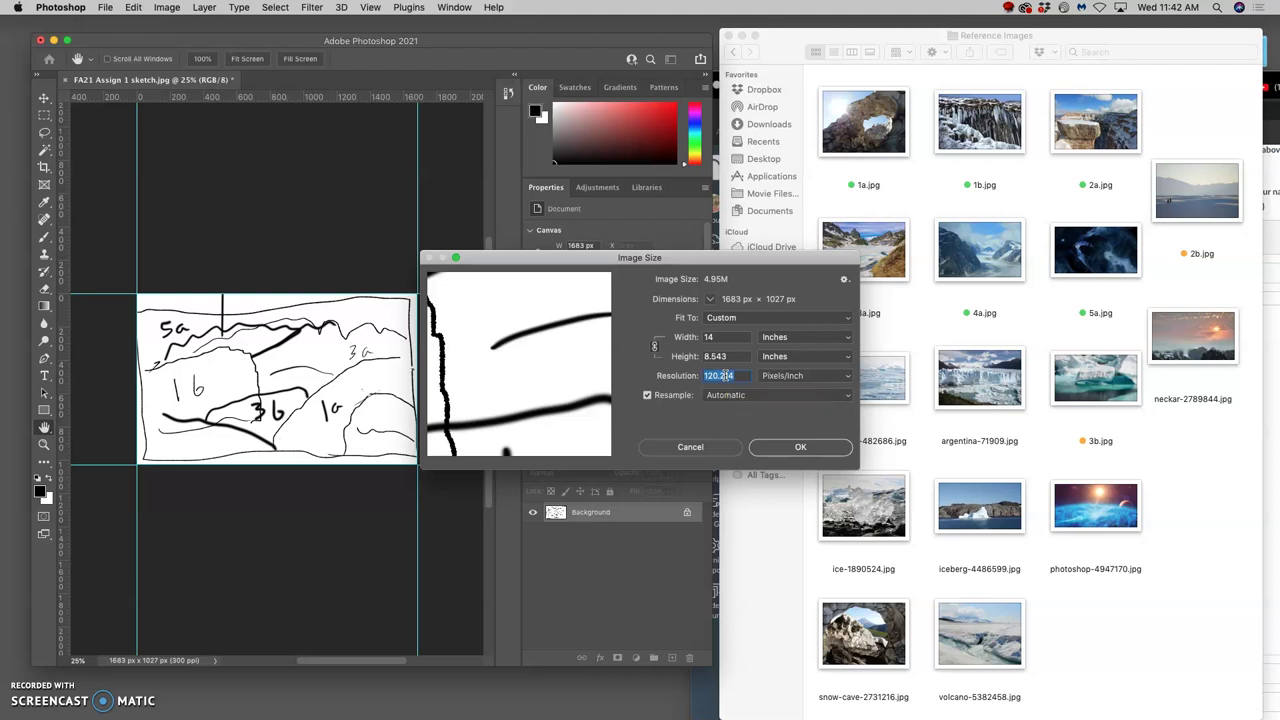
{"action": "type", "text": "350"}
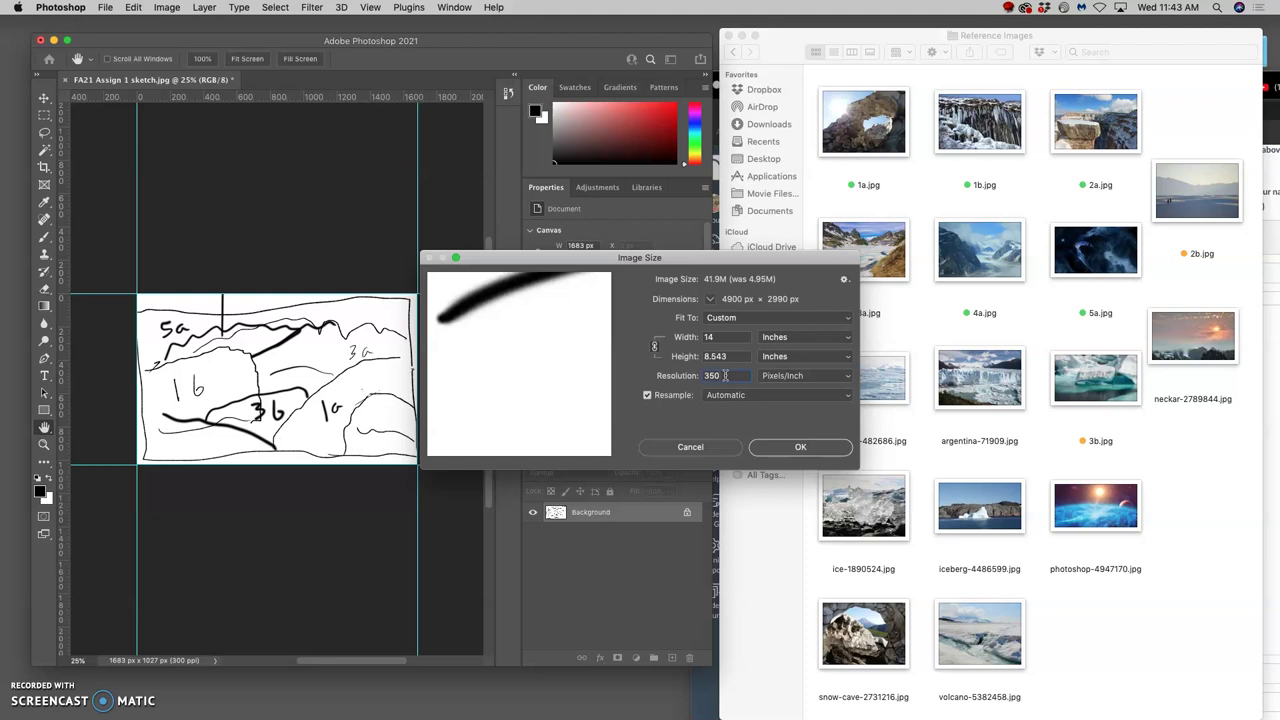
{"action": "left_click_drag", "start_coordinate": [720, 337], "coordinate": [701, 376]}
{"action": "left_click", "coordinate": [813, 450]}
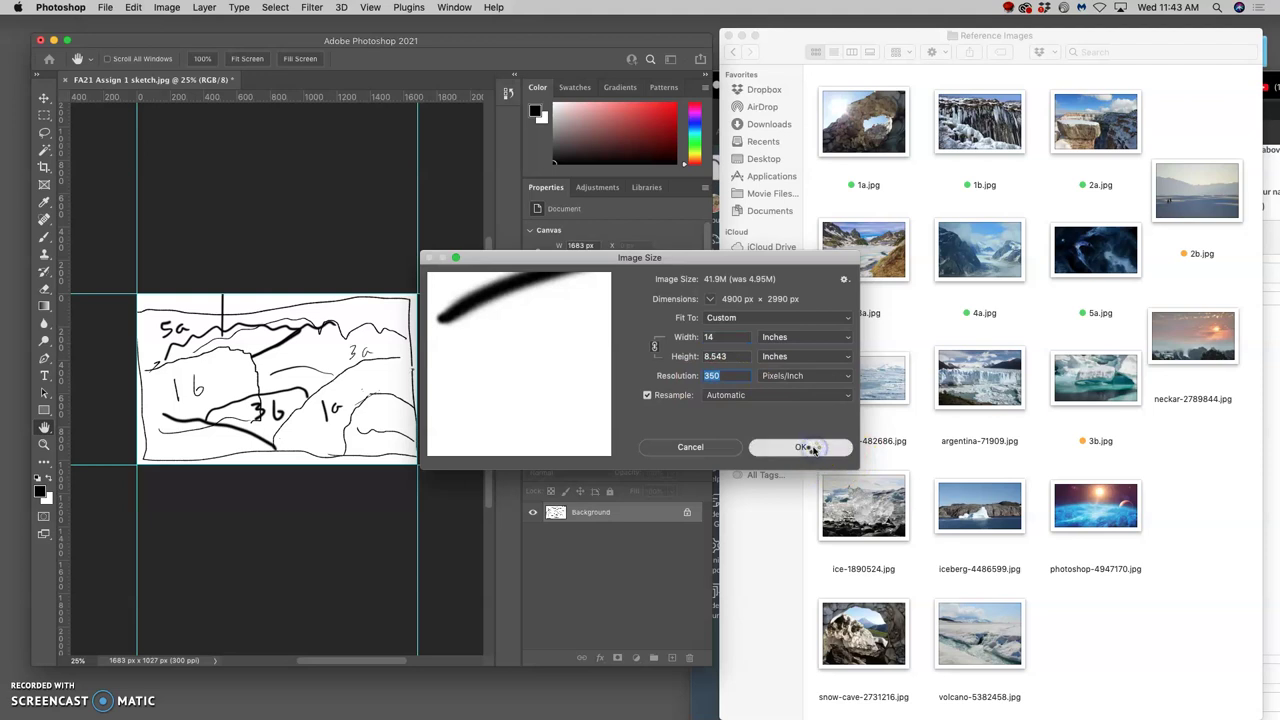
Zoom in to inspect the resampled lines at pixel level, then back out
{"action": "key", "text": "c"}
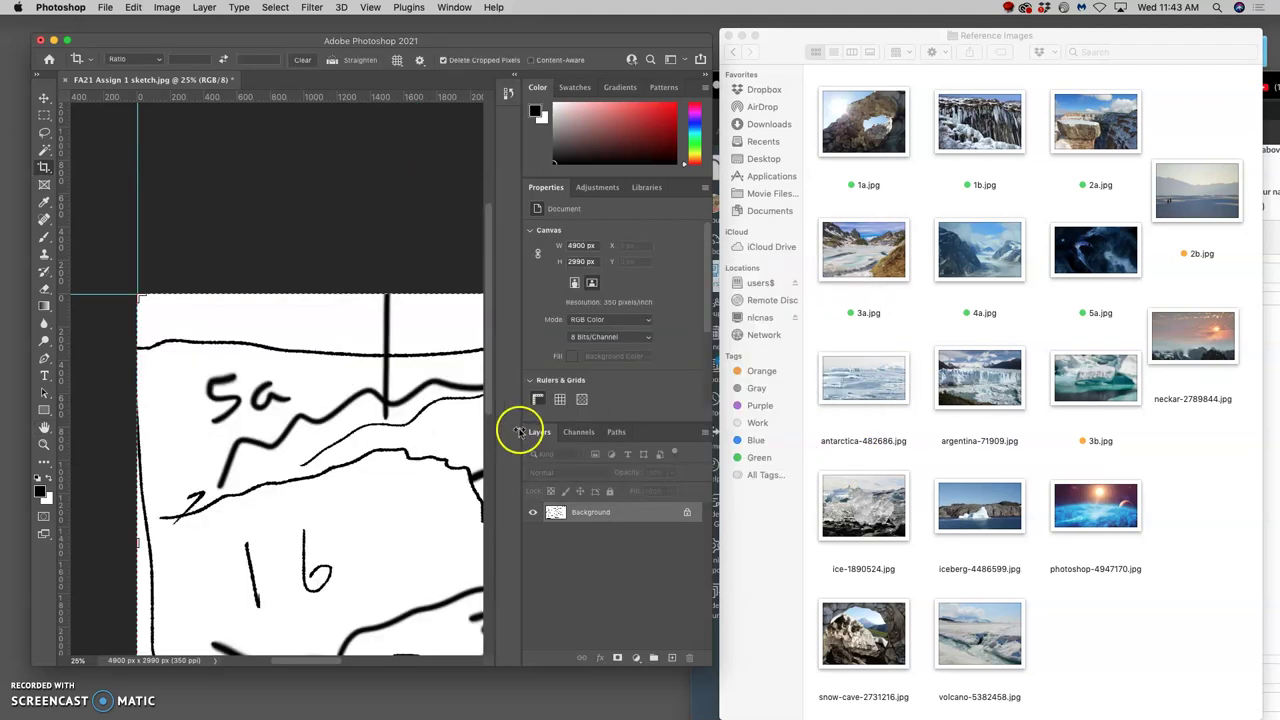
{"action": "scroll", "coordinate": [388, 418], "scroll_direction": "down", "scroll_amount": 5}
{"action": "scroll", "coordinate": [388, 418], "scroll_direction": "up", "scroll_amount": 6}
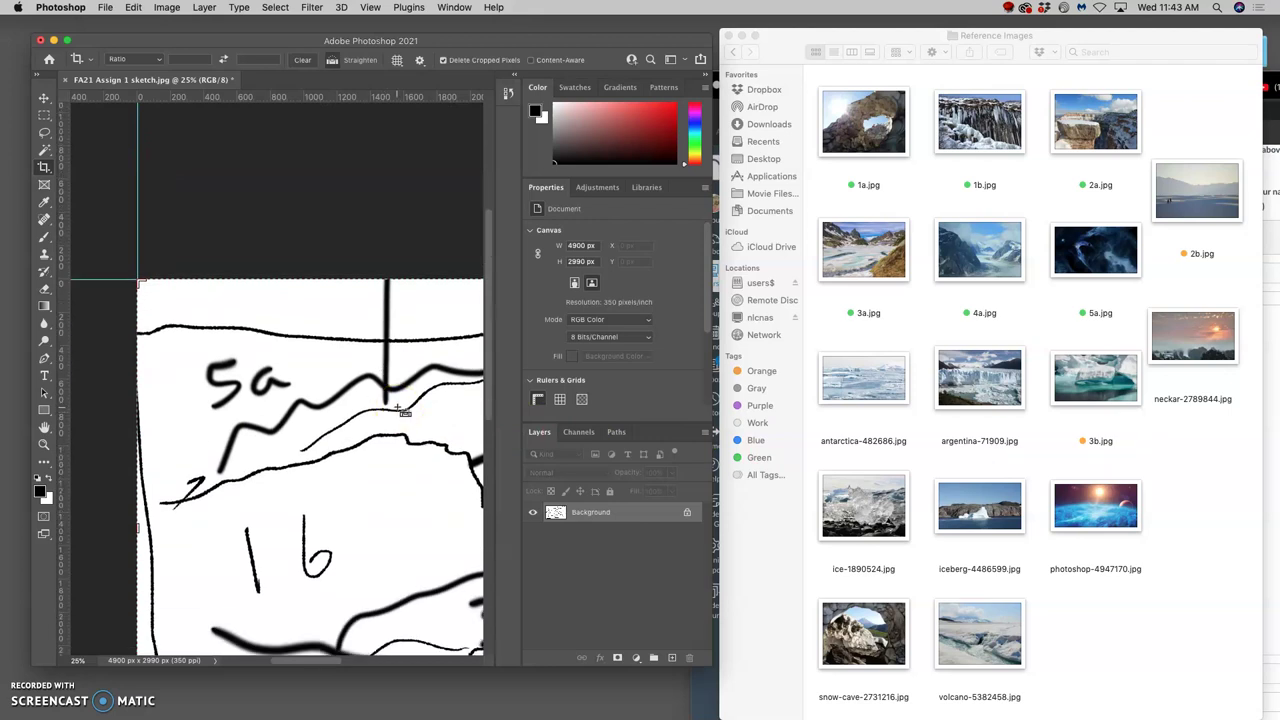
{"action": "key", "text": "super+equal"}
{"action": "key", "text": "super+equal"}
{"action": "key", "text": "super+equal"}
{"action": "key", "text": "super+equal"}
{"action": "key", "text": "super+equal"}
{"action": "key", "text": "super+equal"}
{"action": "key", "text": "super+equal"}
{"action": "key", "text": "super+equal"}
{"action": "key", "text": "super+equal"}
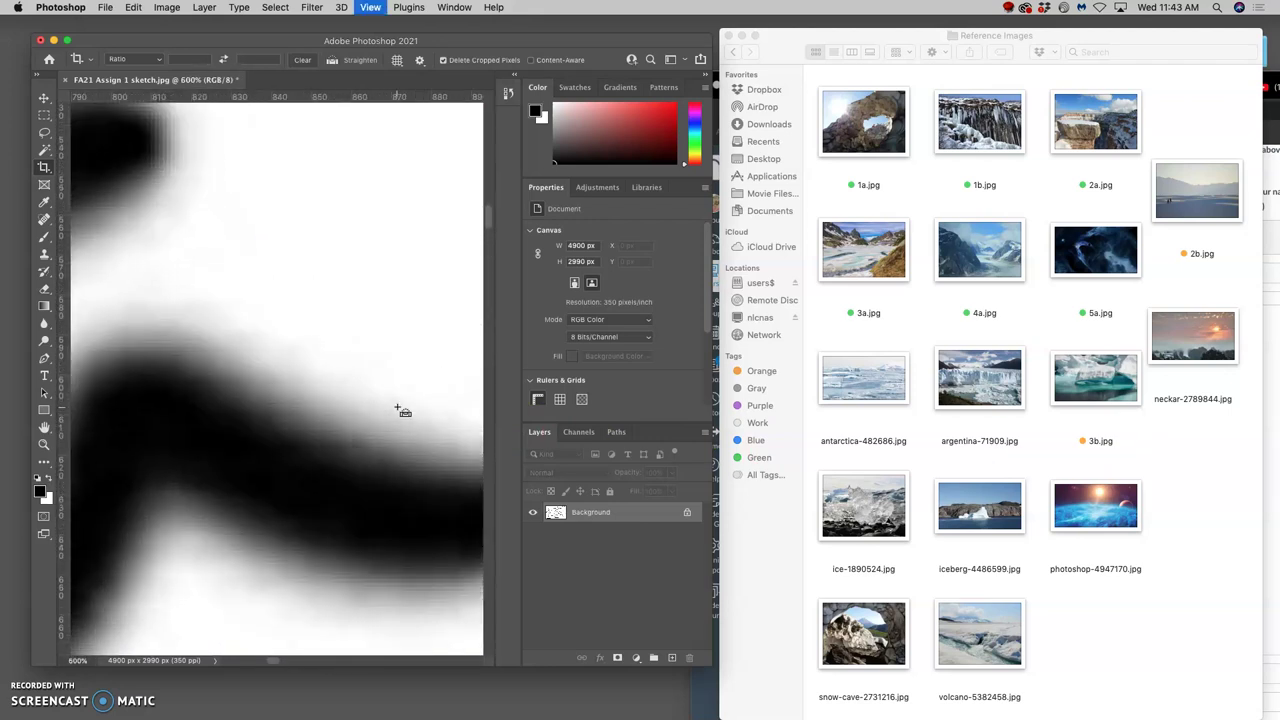
{"action": "key", "text": "super+equal"}
{"action": "key", "text": "super+equal"}
{"action": "key", "text": "super+equal"}
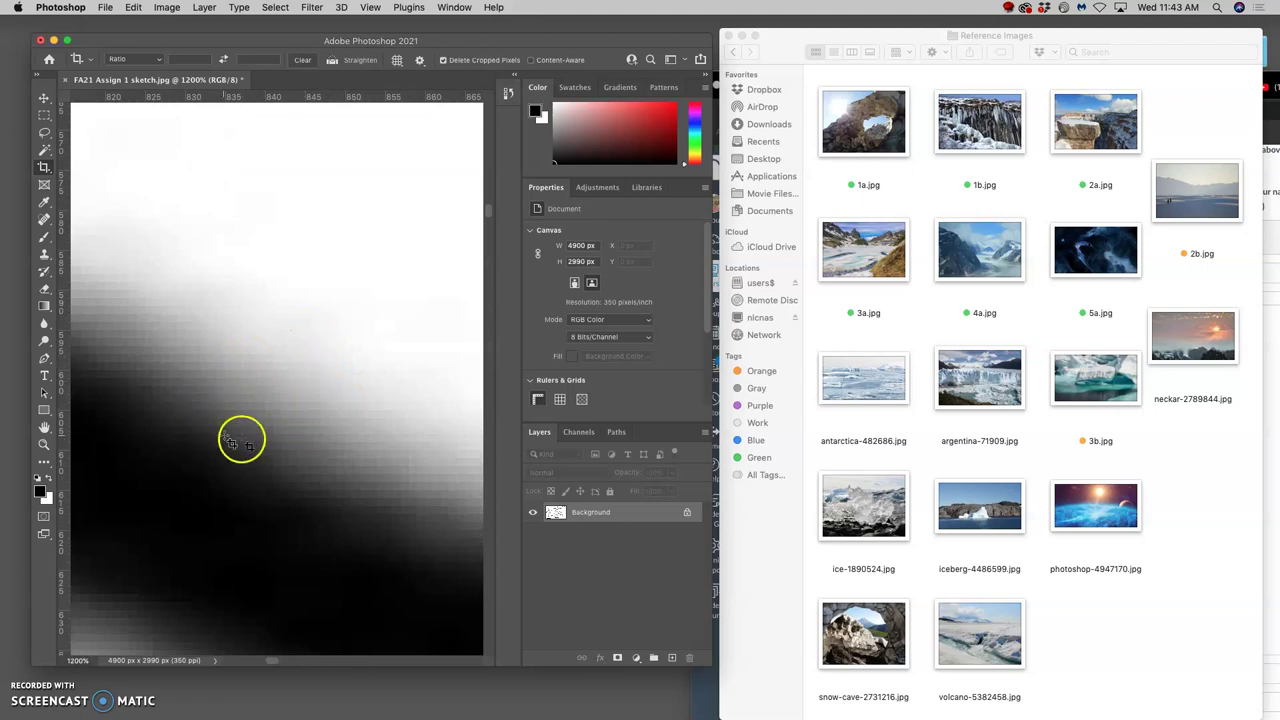
{"action": "key", "text": "super+minus"}
{"action": "key", "text": "super+minus"}
{"action": "key", "text": "super+minus"}
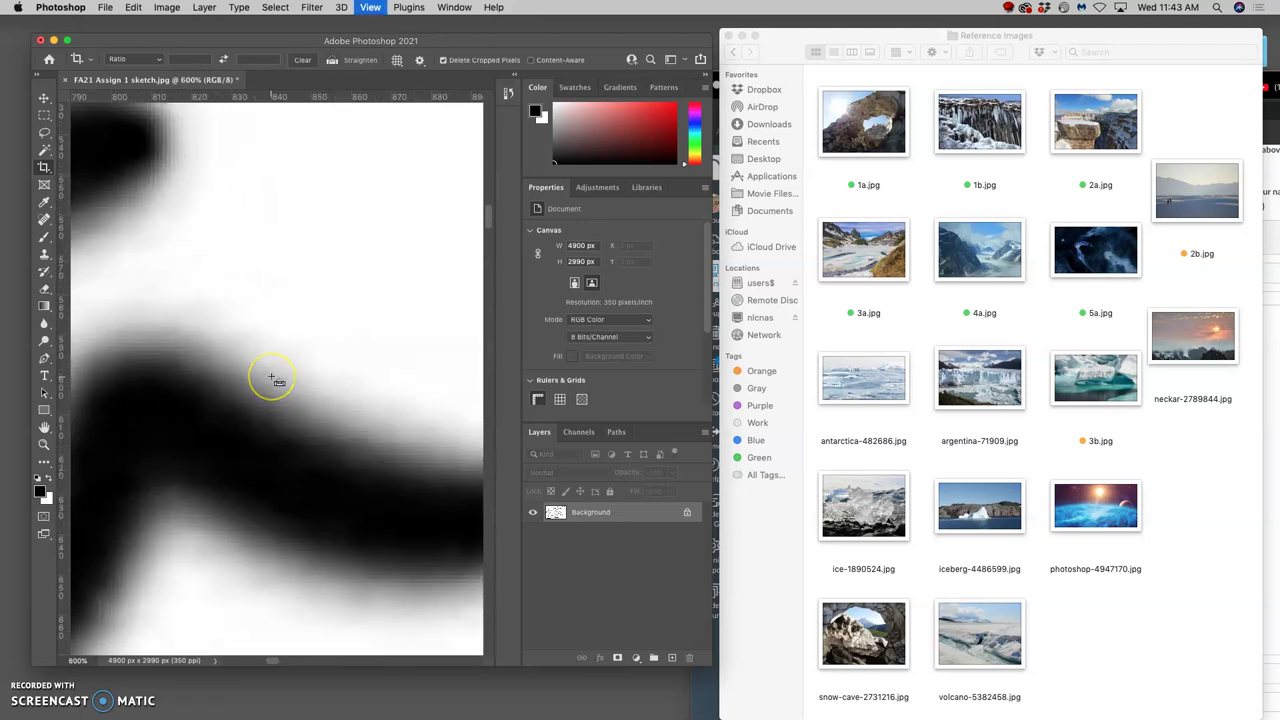
{"action": "key", "text": "super+minus"}
{"action": "key", "text": "super+minus"}
{"action": "key", "text": "super+minus"}
{"action": "key", "text": "super+minus"}
{"action": "key", "text": "super+minus"}
Recheck the line edges up close, then zoom out to show the whole sketch centred
{"action": "scroll", "coordinate": [313, 333], "scroll_direction": "up", "scroll_amount": 1}
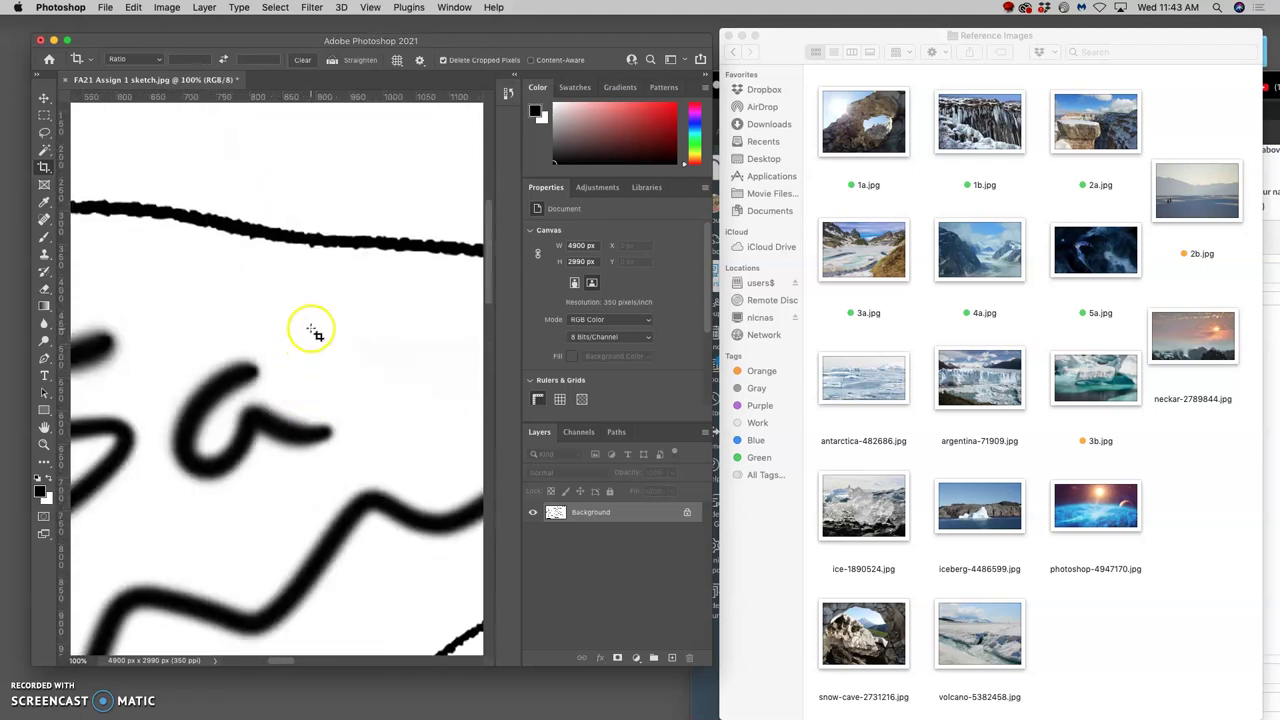
{"action": "key", "text": "super+equal"}
{"action": "key", "text": "super+equal"}
{"action": "key", "text": "super+equal"}
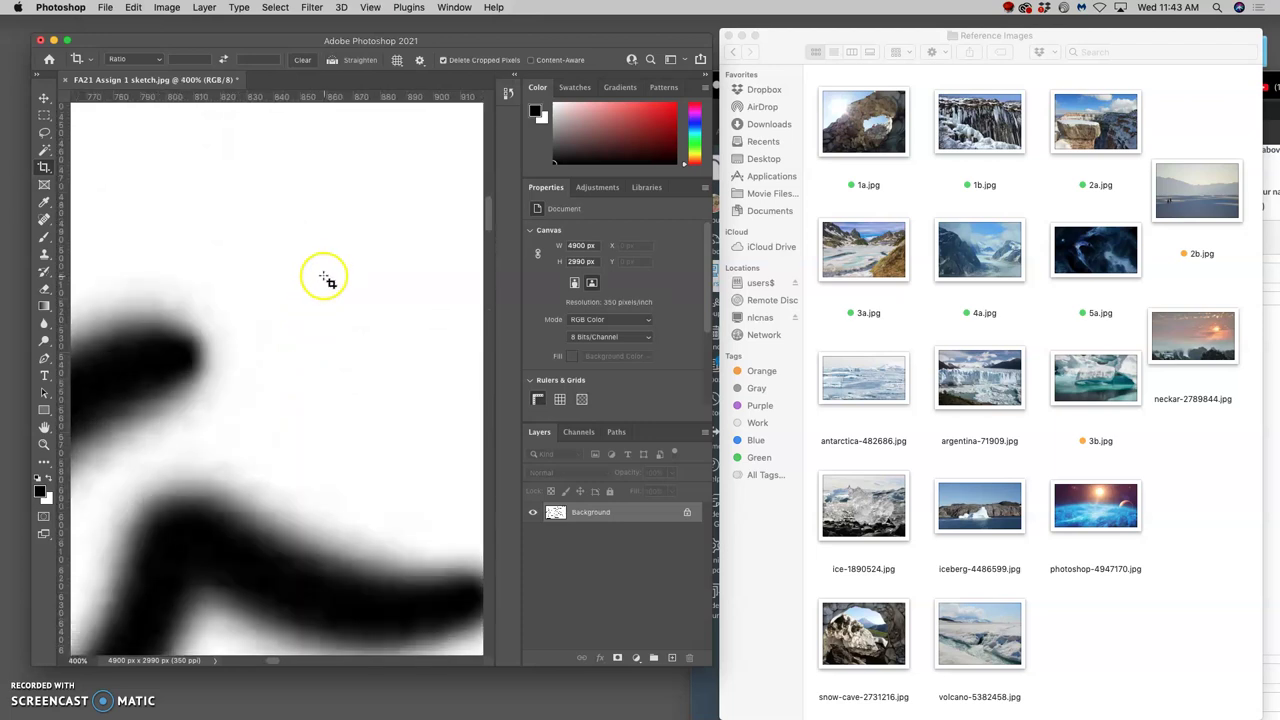
{"action": "scroll", "coordinate": [323, 280], "scroll_direction": "down", "scroll_amount": 5}
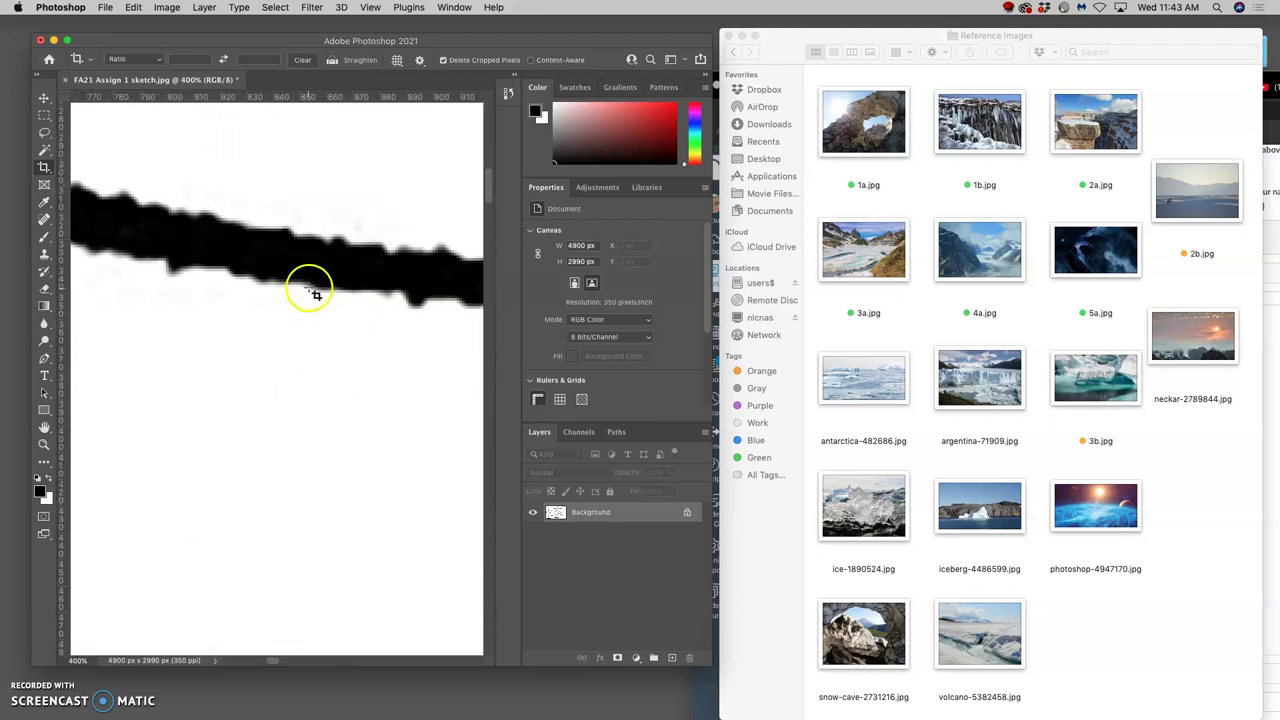
{"action": "scroll", "coordinate": [313, 292], "scroll_direction": "down", "scroll_amount": 3}
{"action": "scroll", "coordinate": [313, 292], "scroll_direction": "up", "scroll_amount": 3}
{"action": "key", "text": "super+minus"}
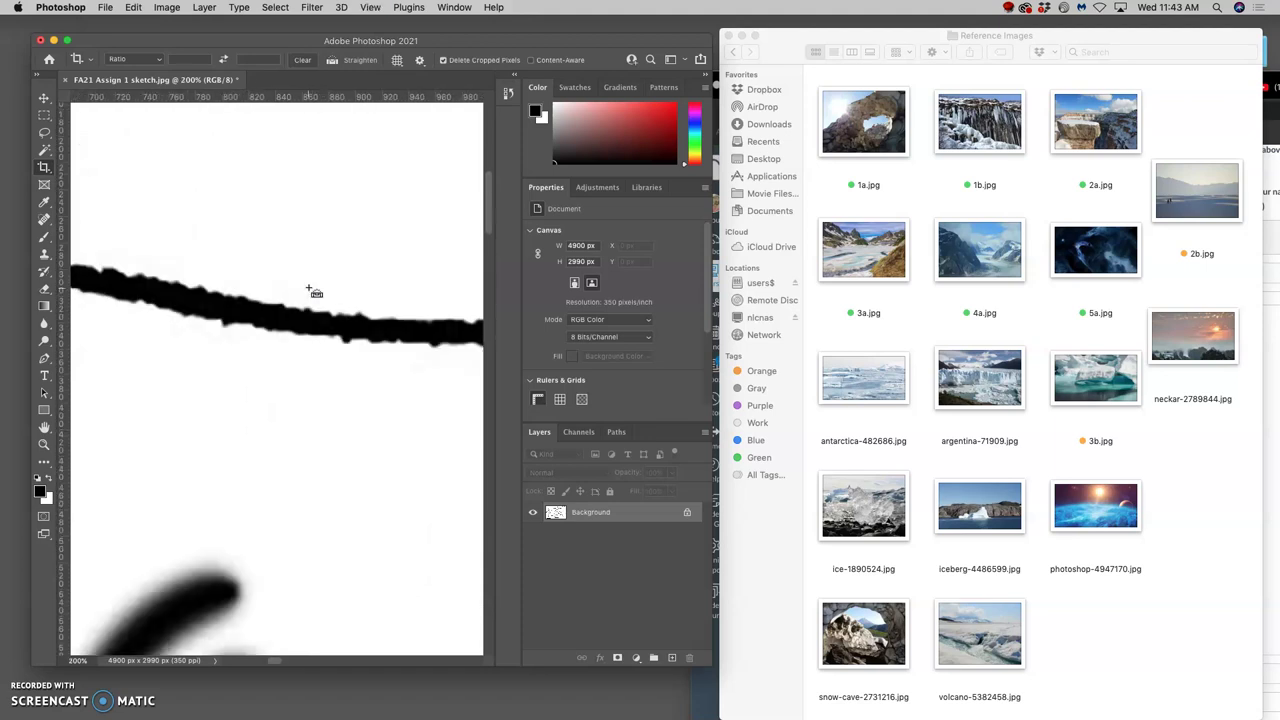
{"action": "key", "text": "super+minus"}
{"action": "key", "text": "super+minus"}
{"action": "key", "text": "super+minus"}
{"action": "key", "text": "super+minus"}
{"action": "key", "text": "super+minus"}
{"action": "key", "text": "super+minus"}
{"action": "key", "text": "super+minus"}
{"action": "key", "text": "super+minus"}
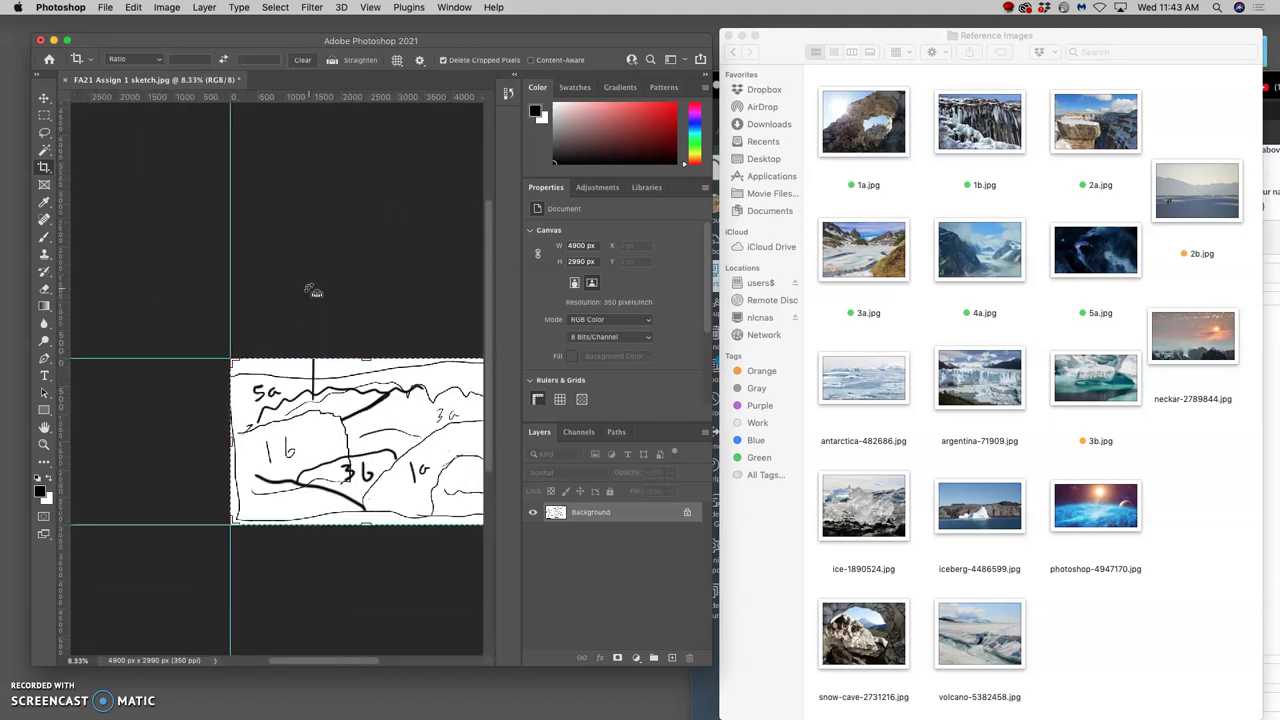
{"action": "left_click", "coordinate": [313, 290]}
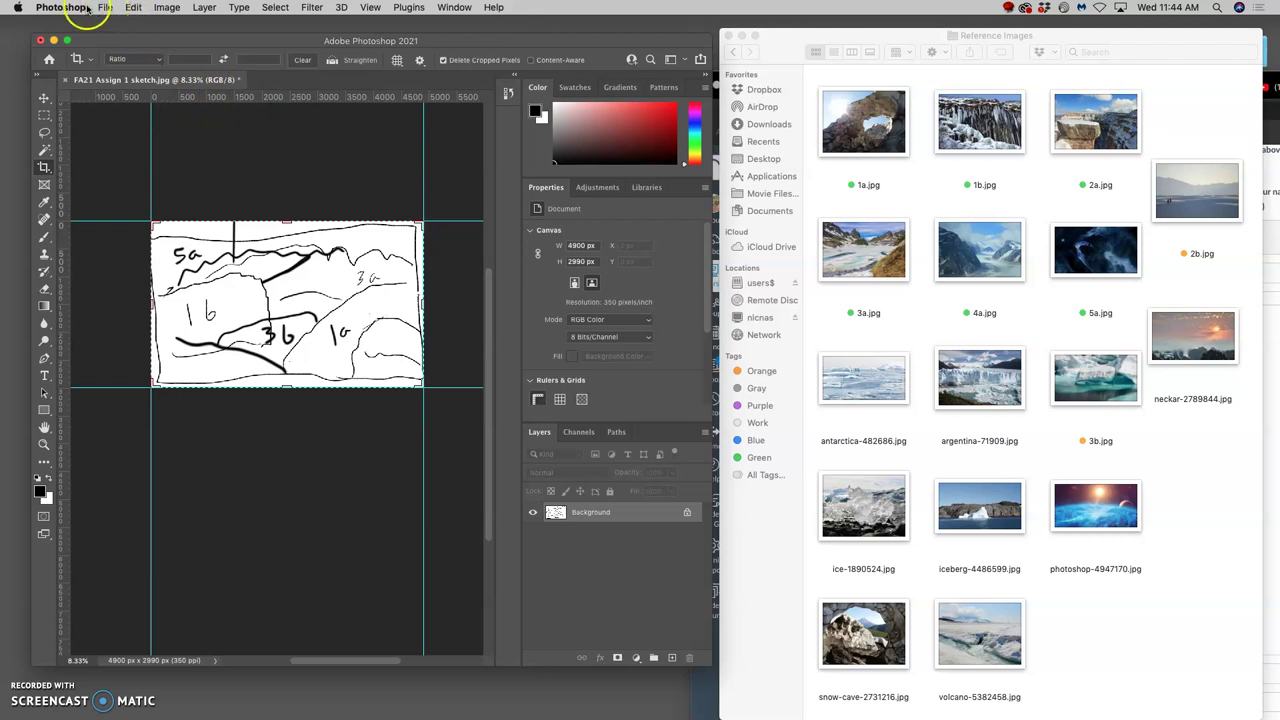
Set the ruler units to Inches in the Units & Rulers preferences
{"action": "left_click", "coordinate": [105, 8]}
{"action": "mouse_move", "coordinate": [82, 8]}
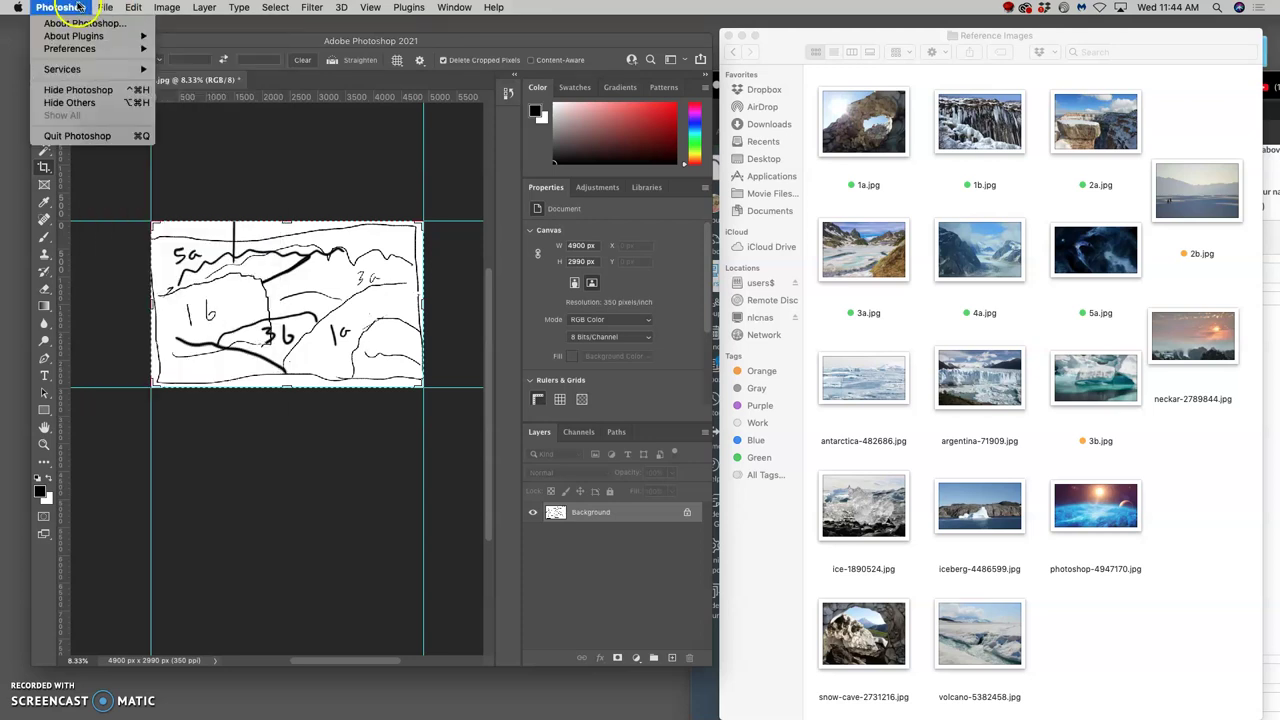
{"action": "mouse_move", "coordinate": [78, 48]}
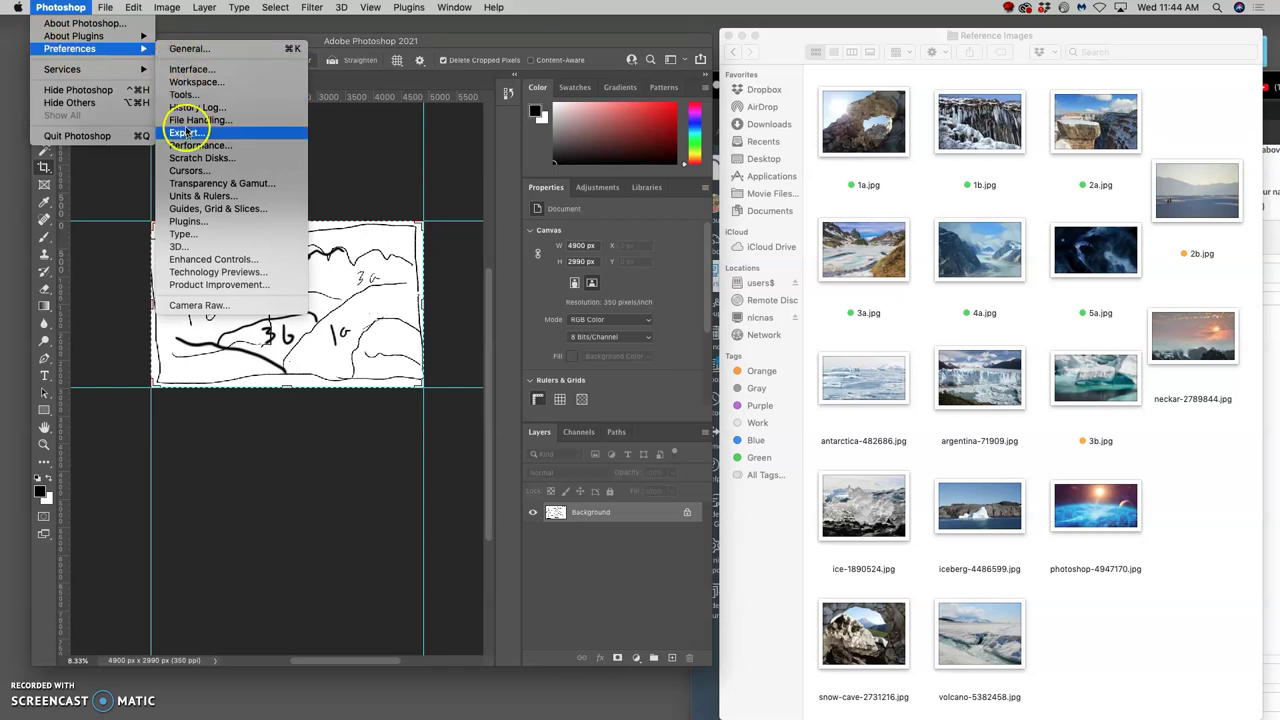
{"action": "left_click", "coordinate": [191, 197]}
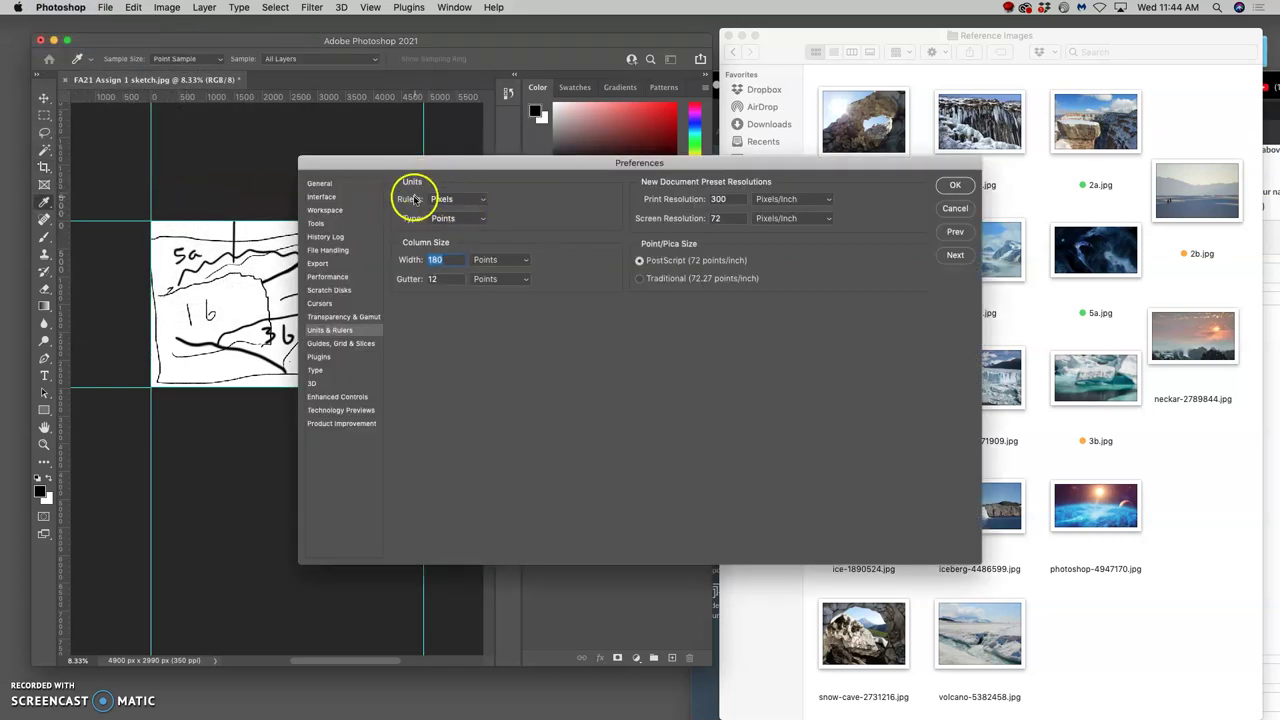
{"action": "left_click", "coordinate": [463, 201]}
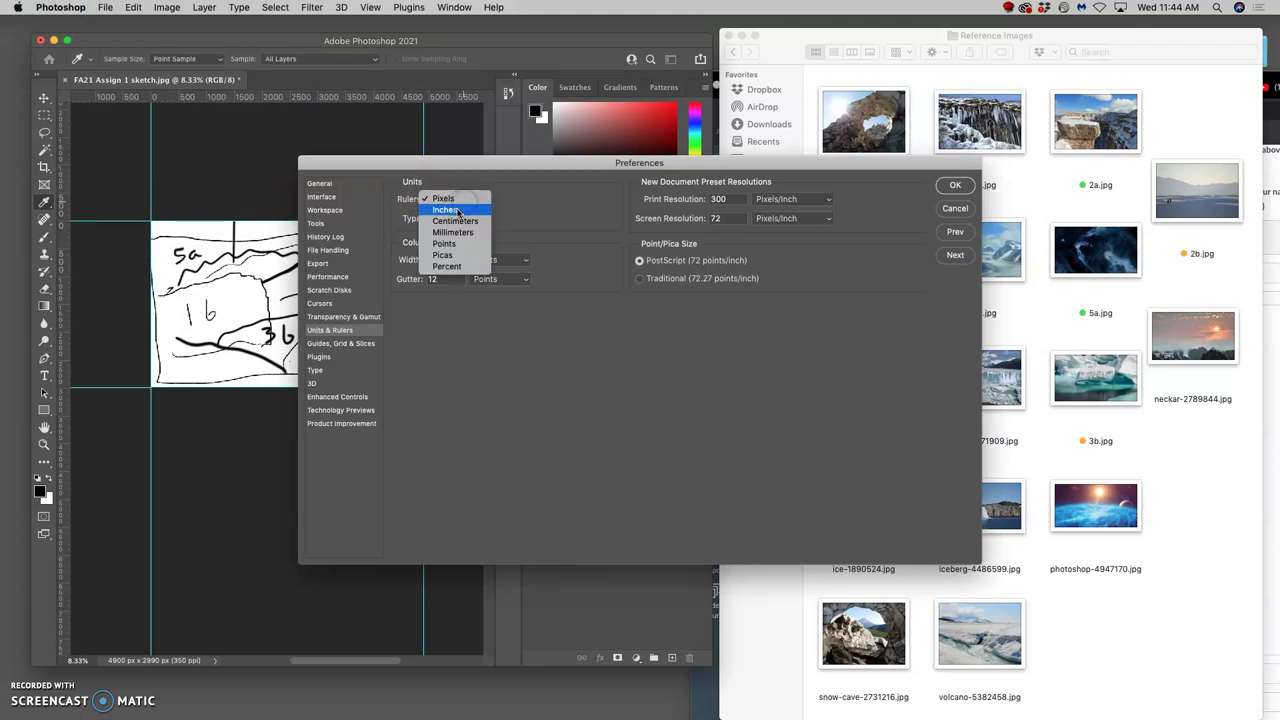
{"action": "left_click", "coordinate": [457, 211]}
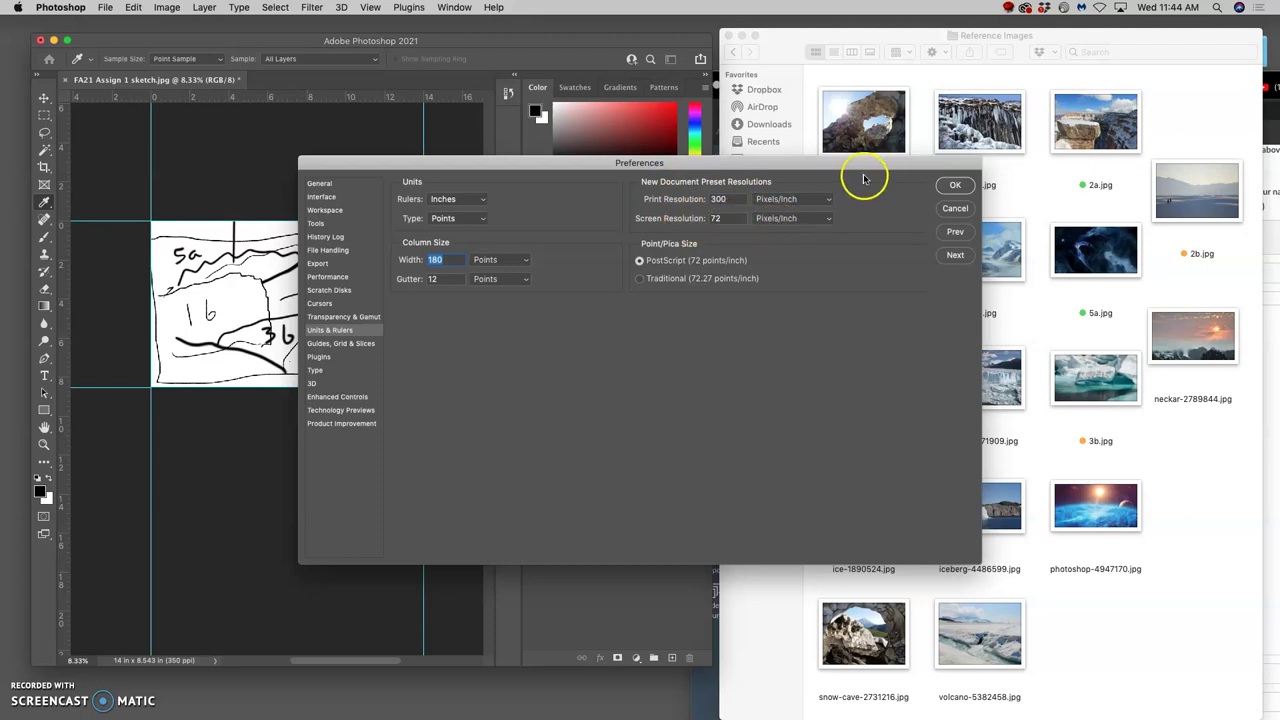
{"action": "left_click", "coordinate": [950, 185]}
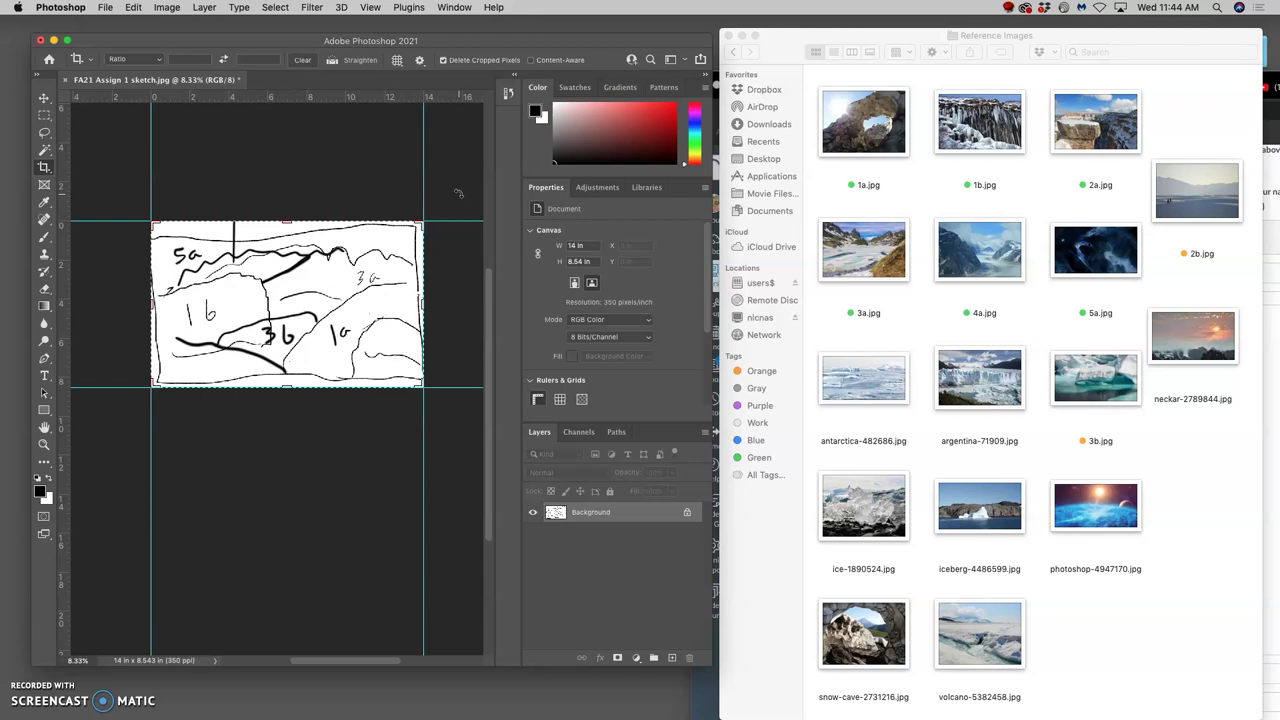
{"action": "left_click", "coordinate": [454, 191]}
Move the Reference Images window right, widen the Photoshop window, and select the Move tool
{"action": "left_click", "coordinate": [386, 198]}
{"action": "left_click_drag", "start_coordinate": [827, 38], "coordinate": [977, 40]}
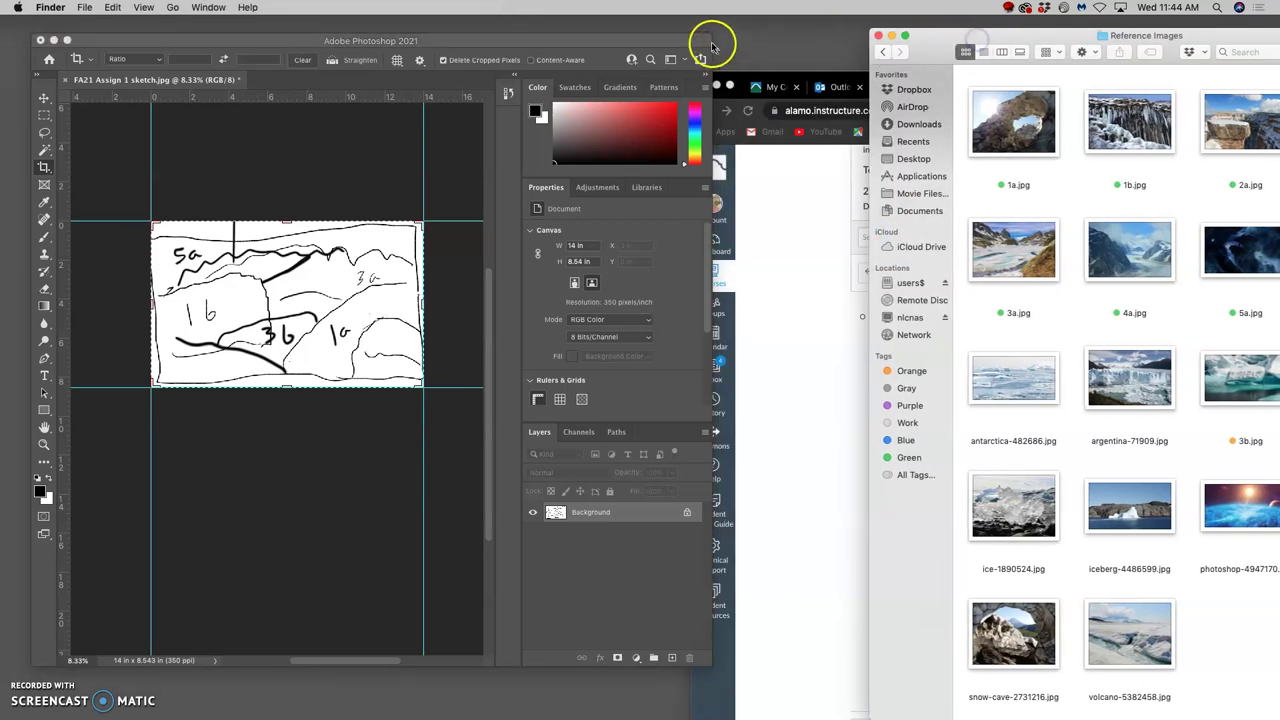
{"action": "left_click_drag", "start_coordinate": [712, 42], "coordinate": [858, 44]}
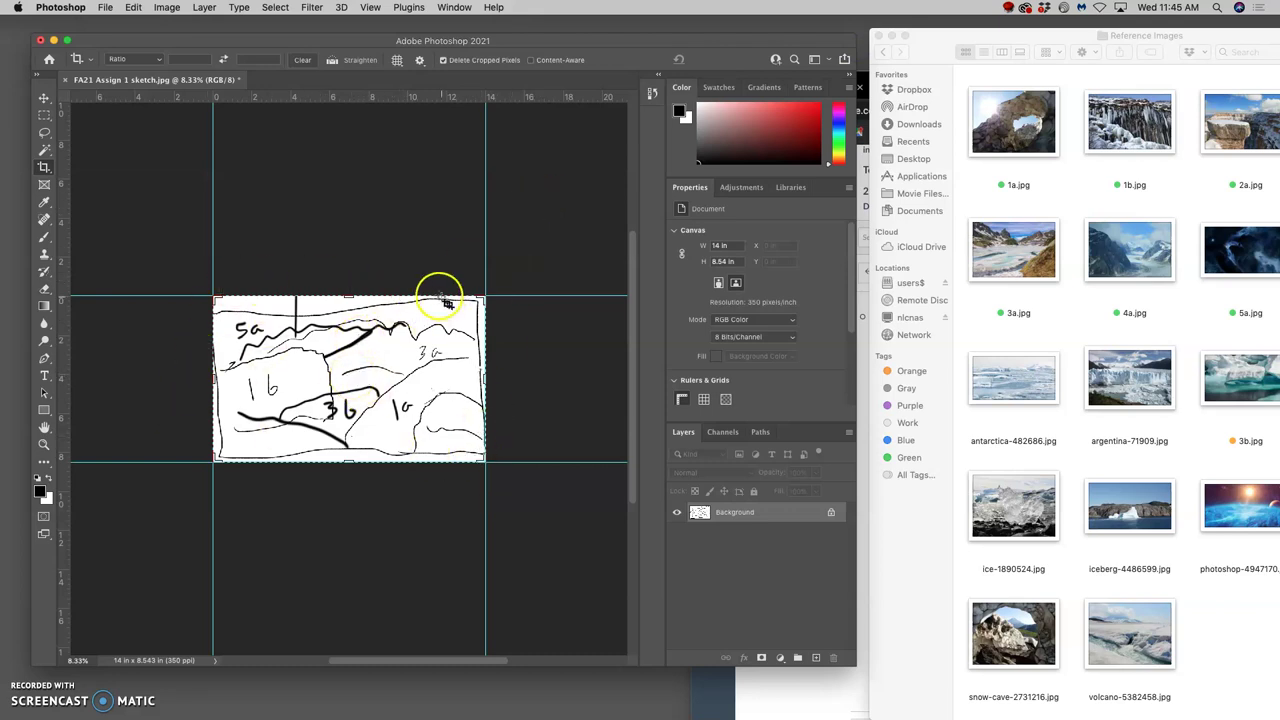
{"action": "left_click", "coordinate": [45, 133]}
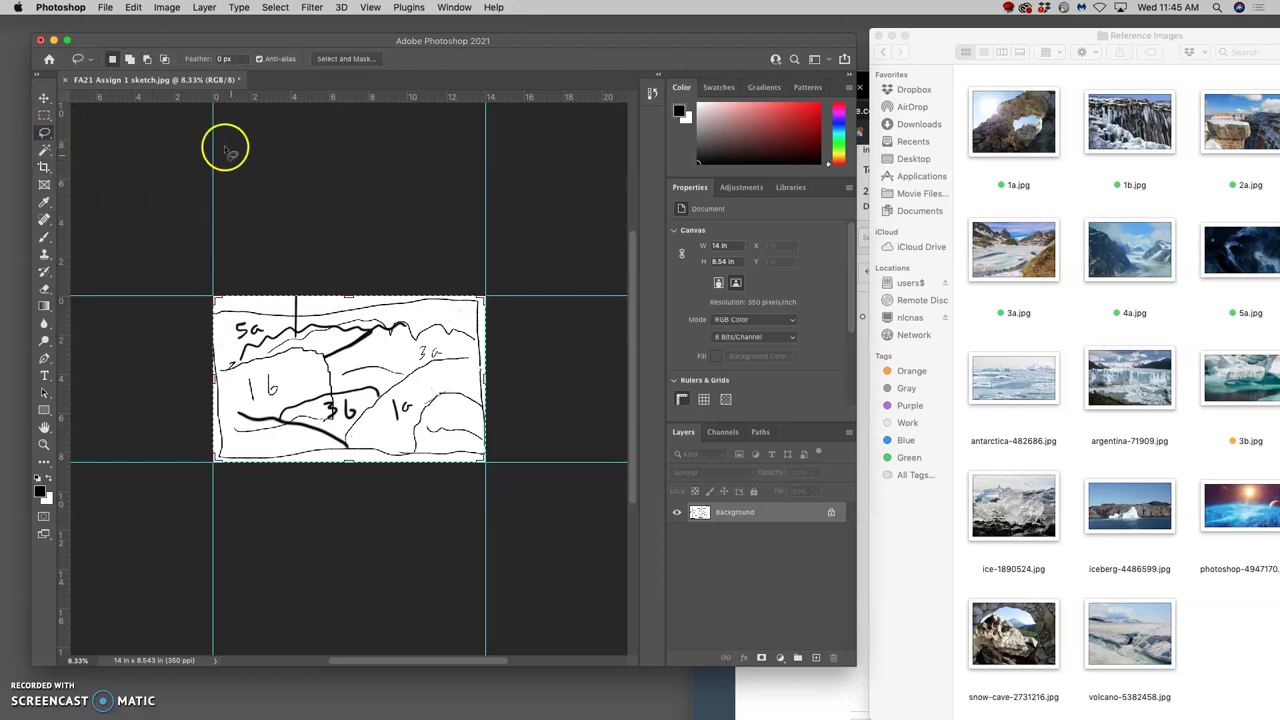
{"action": "left_click", "coordinate": [45, 99]}
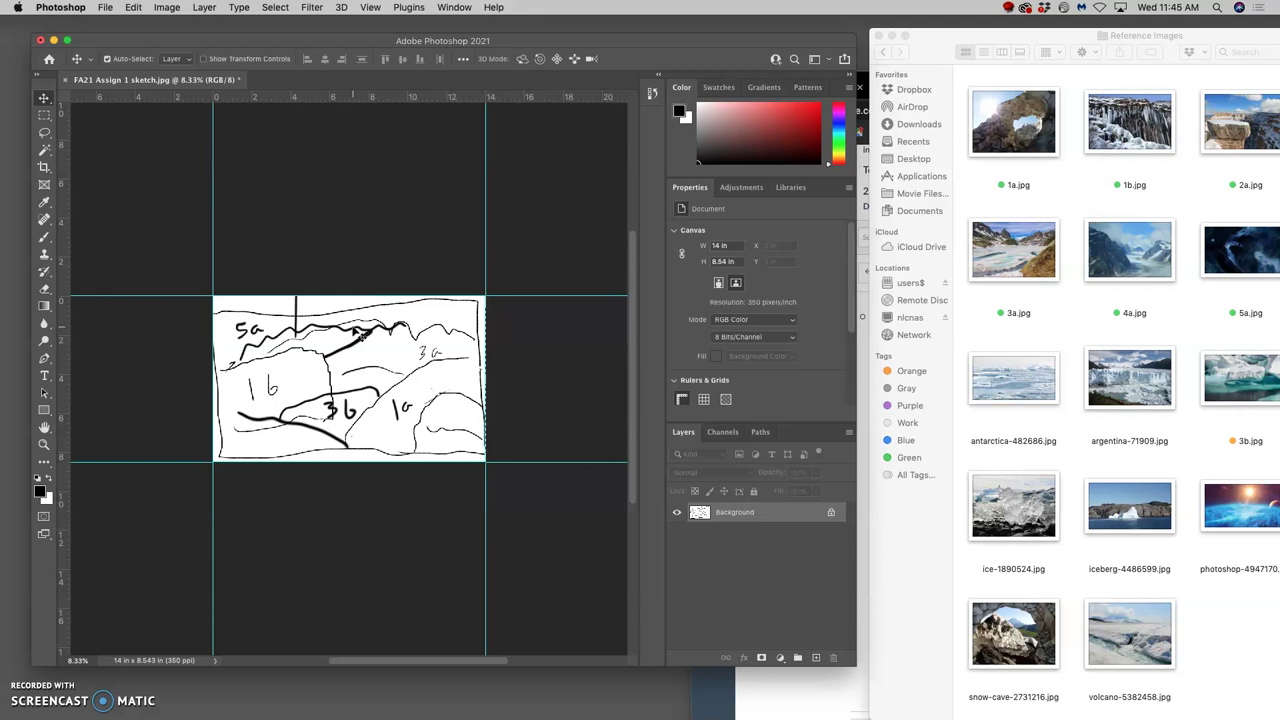
{"action": "left_click_drag", "start_coordinate": [300, 329], "coordinate": [338, 342]}
Enlarge the canvas to 40 in wide by 30 in high, keeping the sketch centred
{"action": "left_click", "coordinate": [166, 8]}
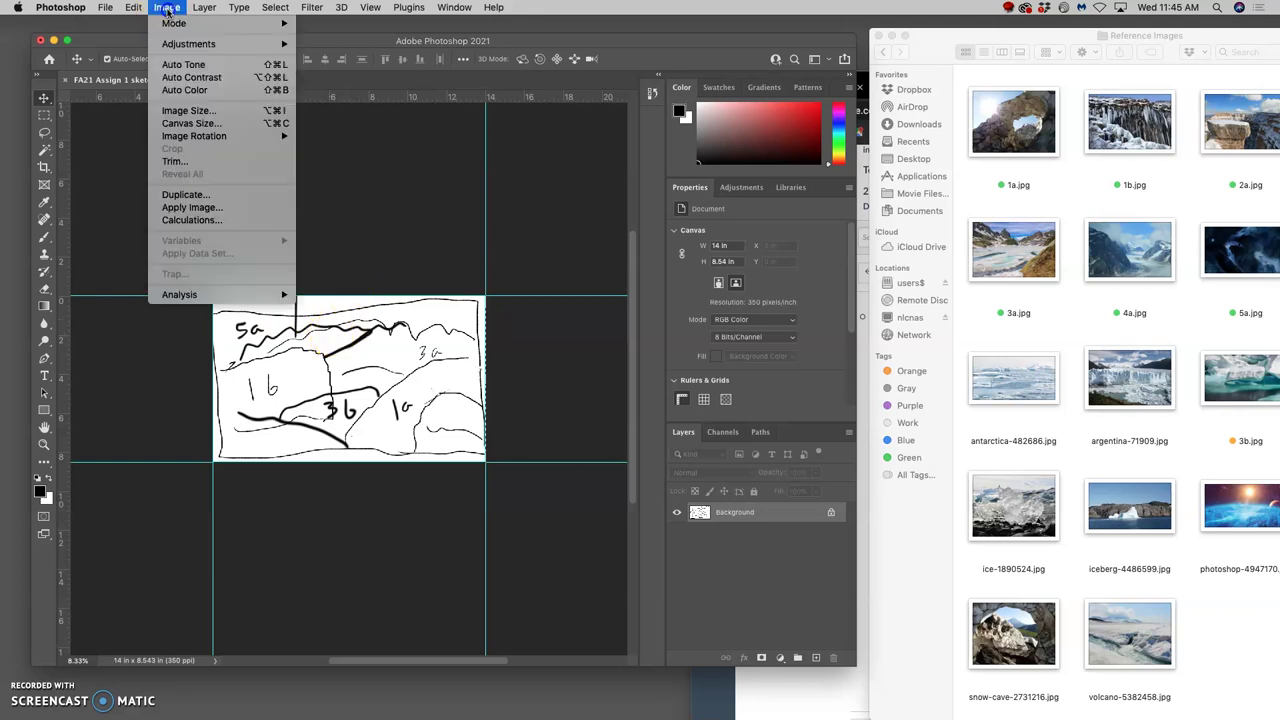
{"action": "left_click", "coordinate": [185, 124]}
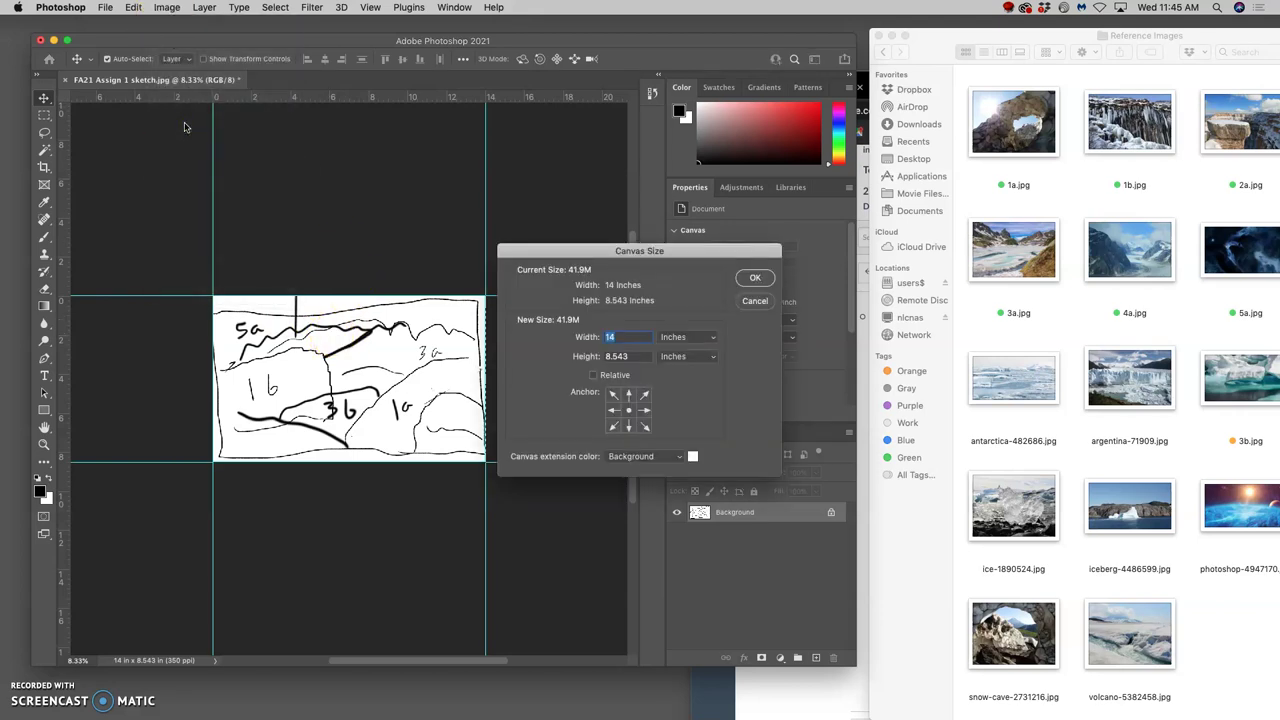
{"action": "left_click_drag", "start_coordinate": [588, 250], "coordinate": [544, 47]}
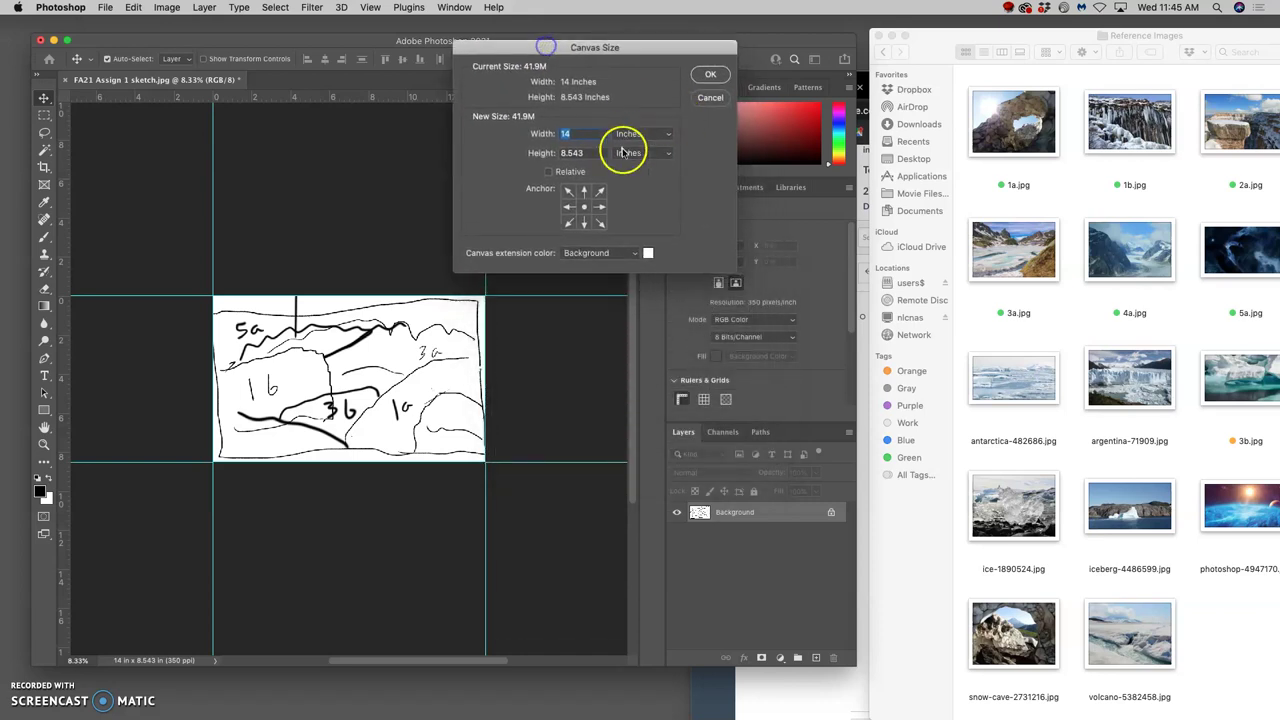
{"action": "left_click", "coordinate": [555, 135]}
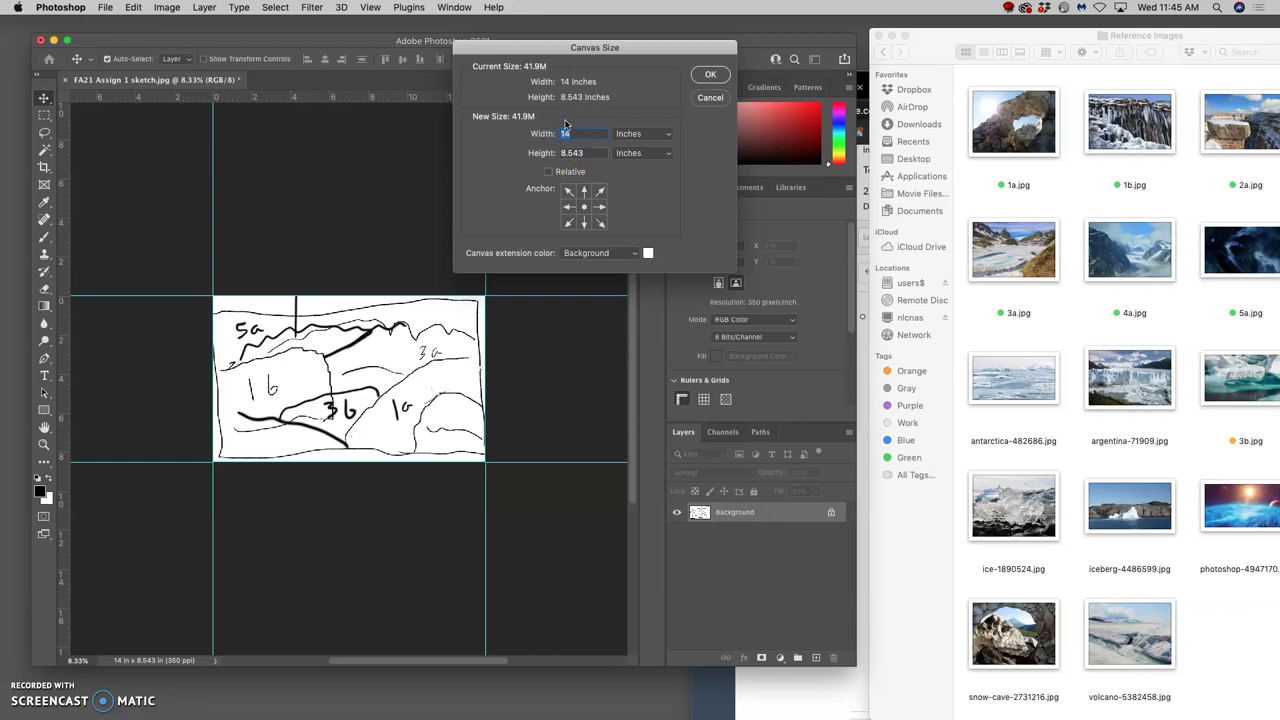
{"action": "type", "text": "40"}
{"action": "left_click", "coordinate": [551, 149]}
{"action": "left_click", "coordinate": [567, 154]}
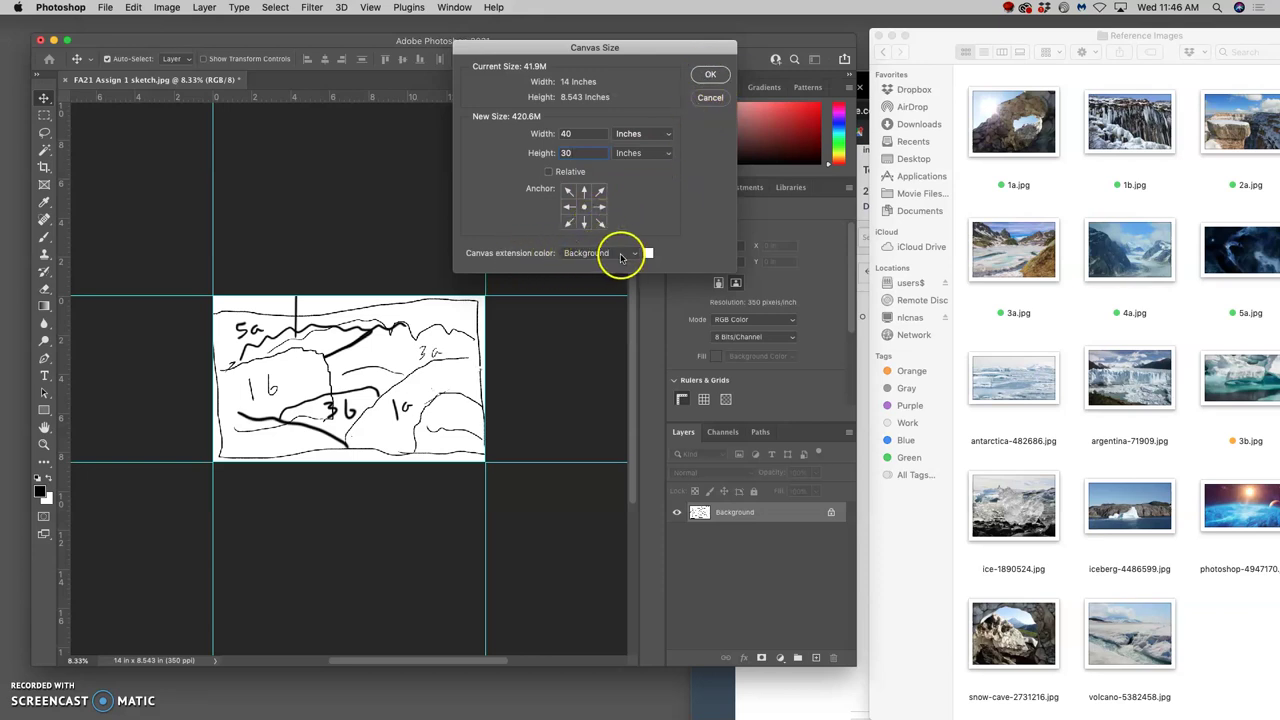
{"action": "left_click", "coordinate": [711, 75]}
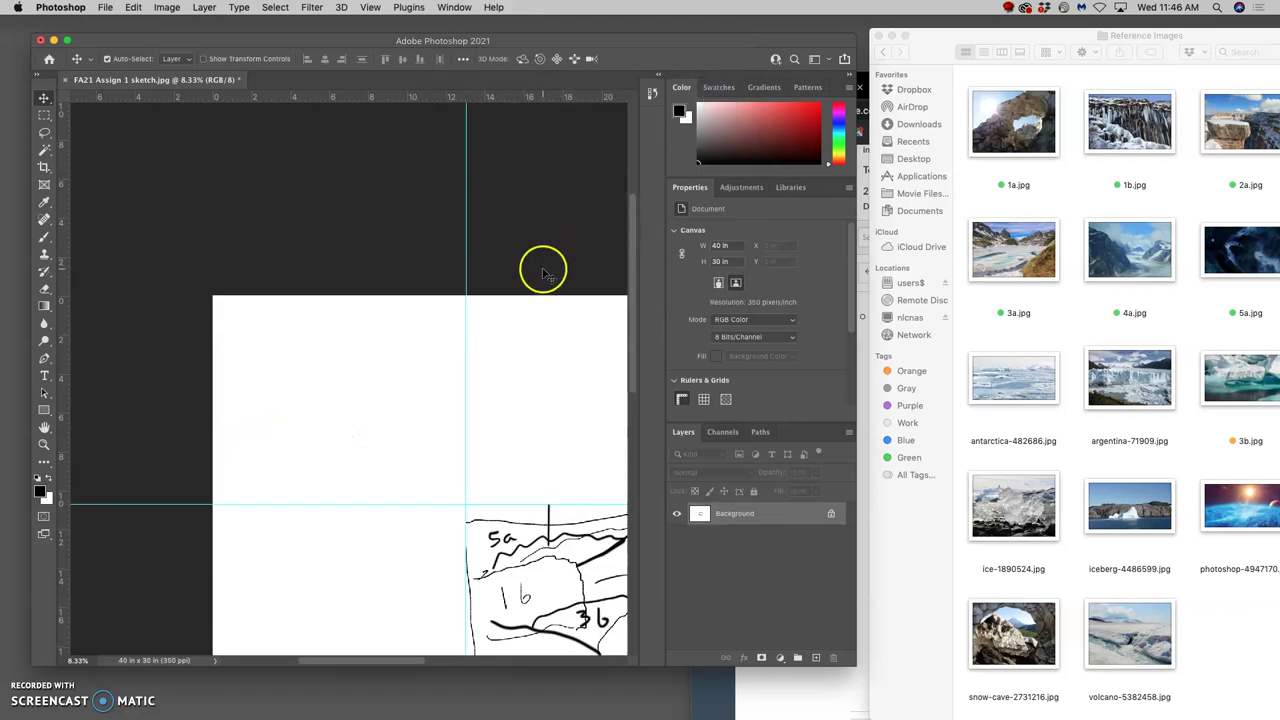
Marquee-select the sketch and copy it onto a new Layer 1 with Cmd+J
{"action": "key", "text": "super+minus"}
{"action": "key", "text": "super+minus"}
{"action": "key", "text": "super+minus"}
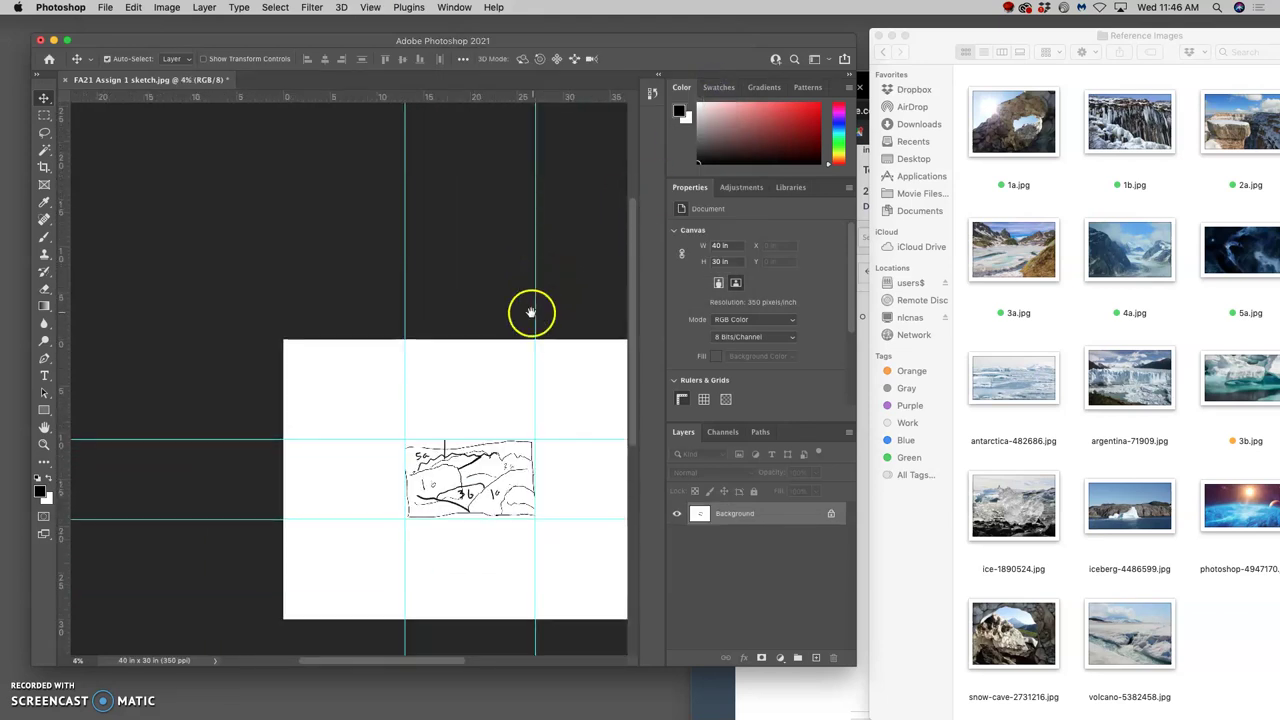
{"action": "mouse_move", "coordinate": [489, 324]}
{"action": "left_mouse_down"}
{"action": "mouse_move", "coordinate": [453, 300]}
{"action": "mouse_move", "coordinate": [409, 200]}
{"action": "left_mouse_up"}
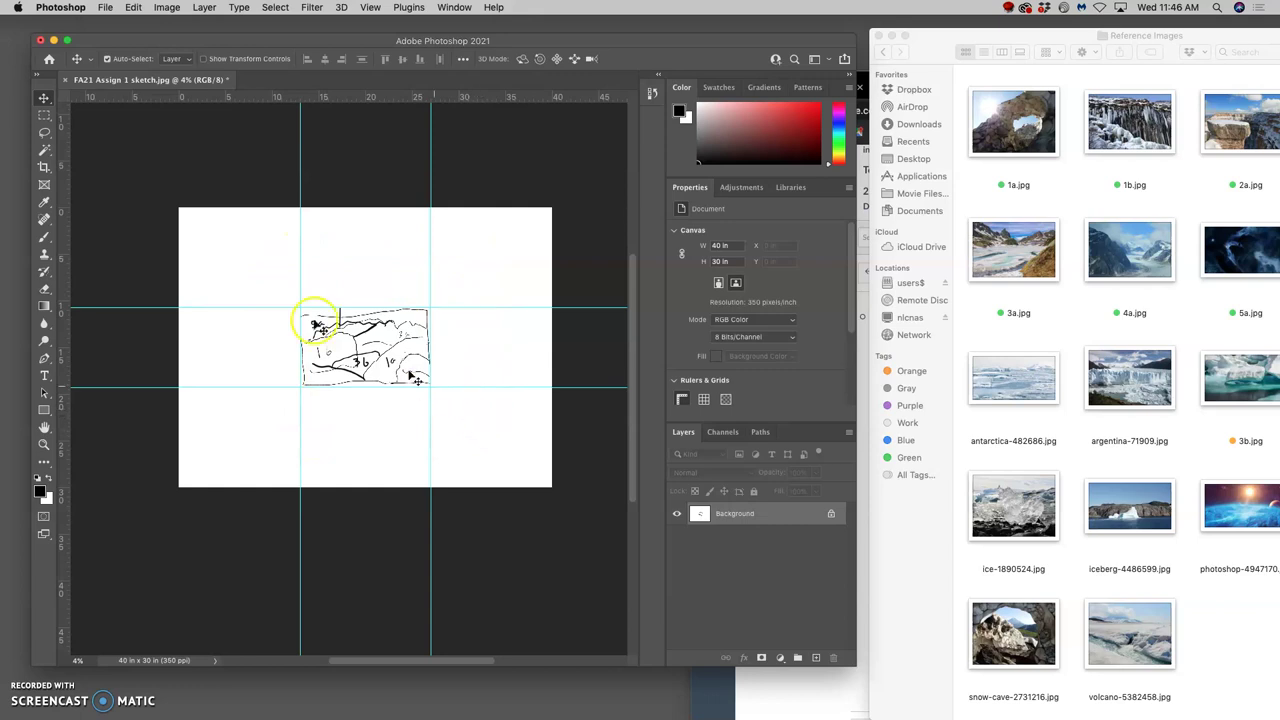
{"action": "left_click", "coordinate": [50, 120]}
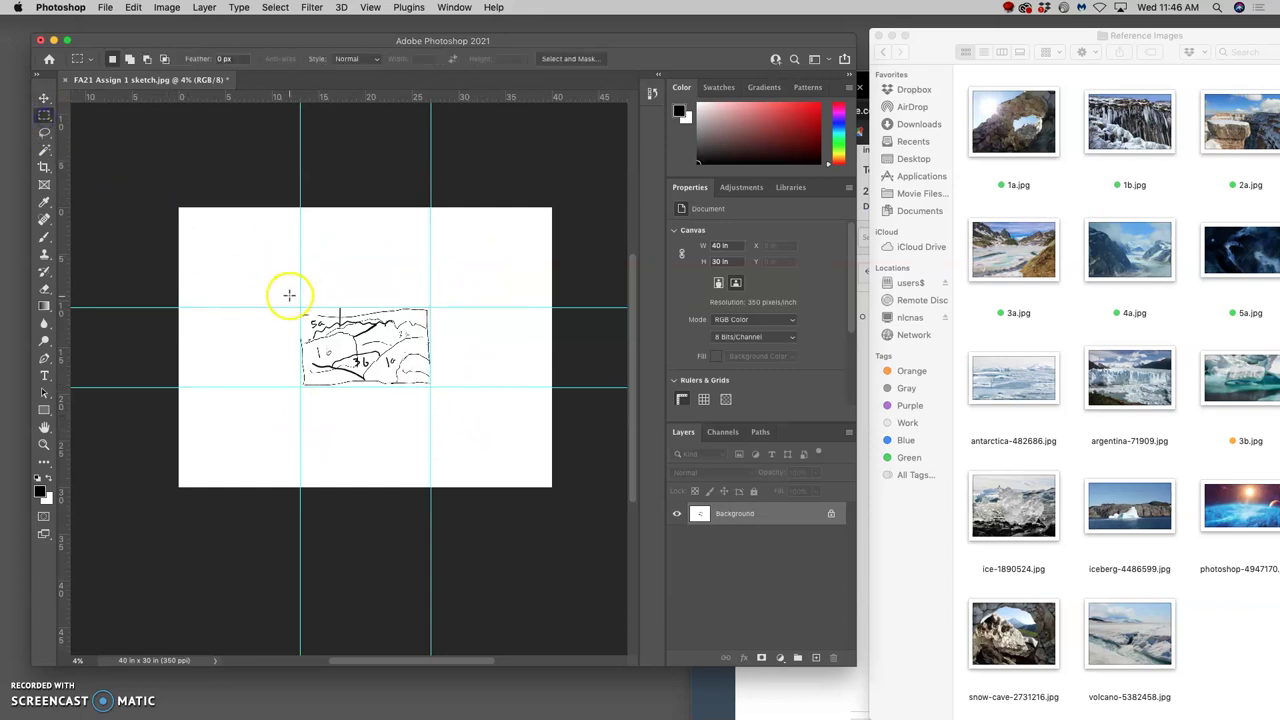
{"action": "mouse_move", "coordinate": [300, 310]}
{"action": "left_mouse_down"}
{"action": "mouse_move", "coordinate": [356, 328]}
{"action": "mouse_move", "coordinate": [430, 387]}
{"action": "mouse_move", "coordinate": [414, 374]}
{"action": "left_mouse_up"}
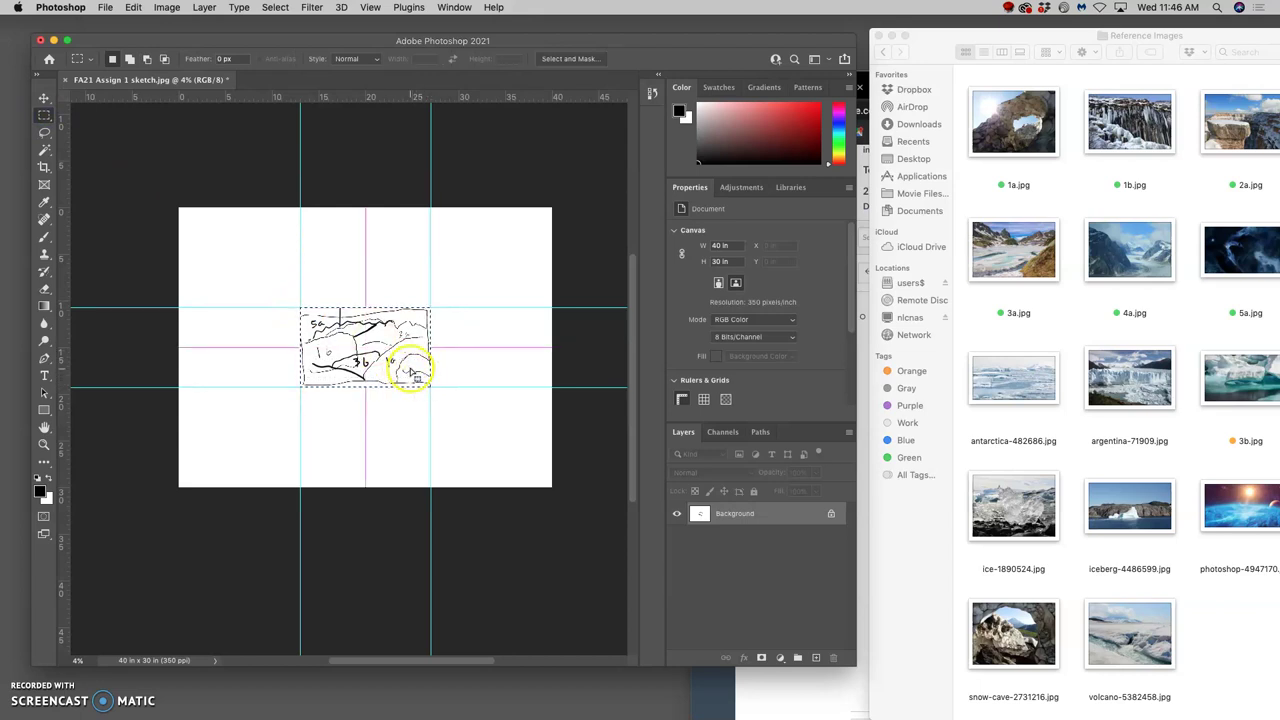
{"action": "key", "text": "super+j"}
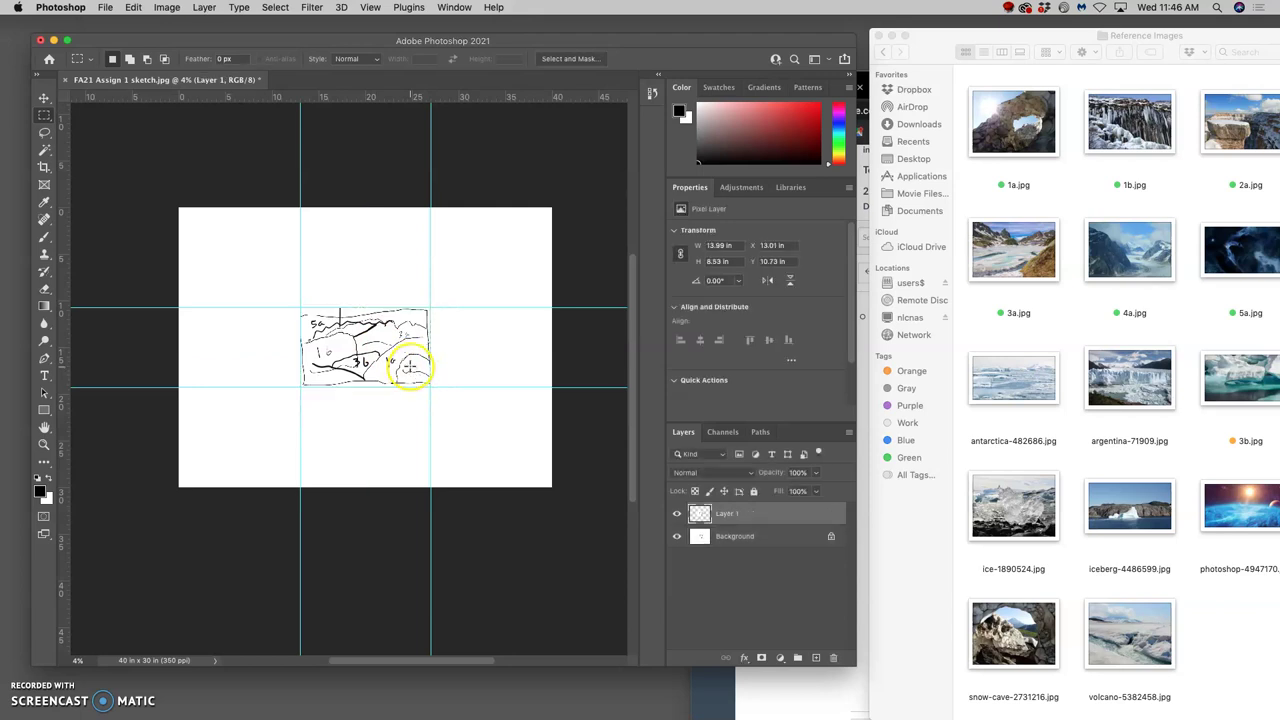
{"action": "left_click", "coordinate": [677, 536]}
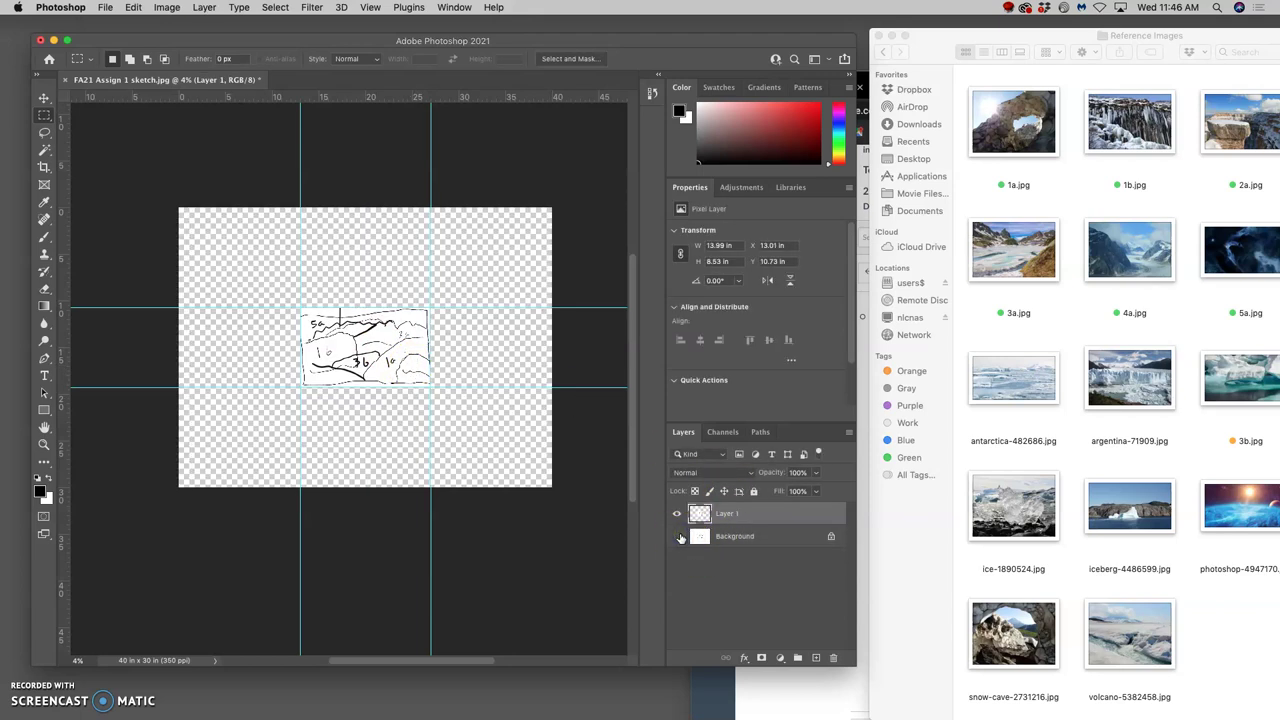
{"action": "left_click", "coordinate": [677, 537]}
Convert the Background into Layer 0 and fill it with 50% Gray
{"action": "left_click", "coordinate": [749, 538]}
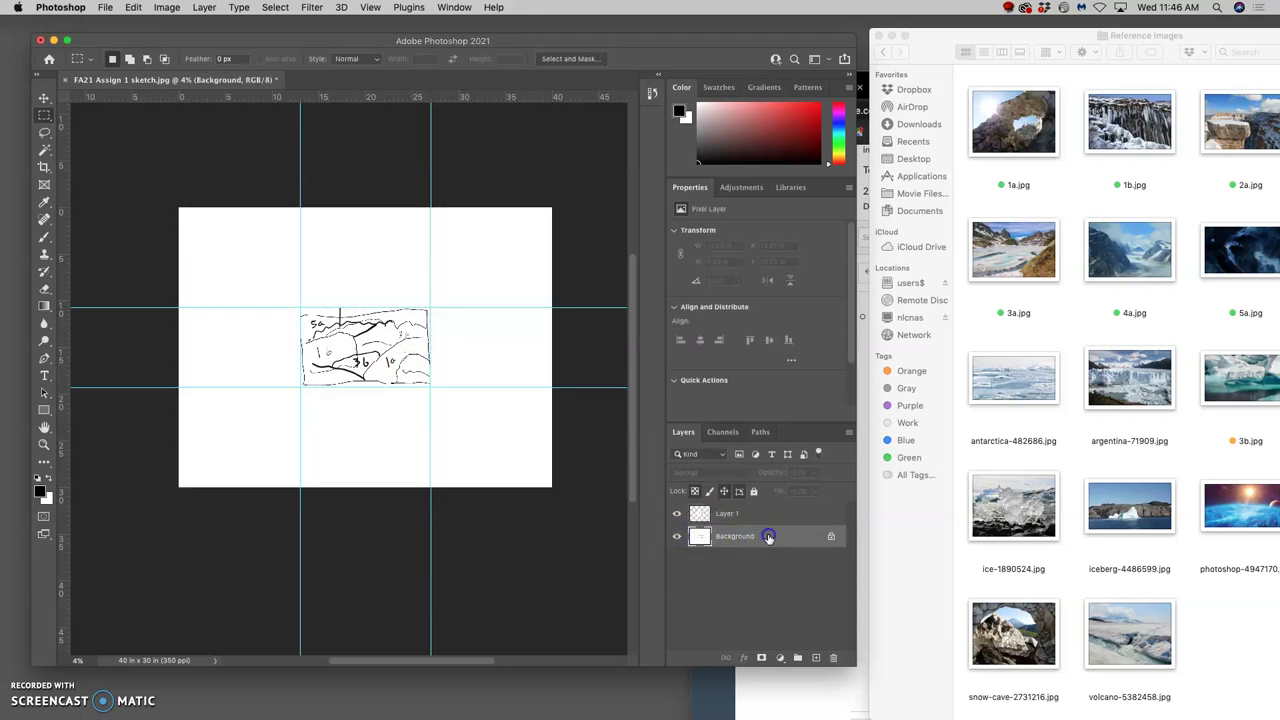
{"action": "double_click", "coordinate": [768, 536]}
{"action": "left_click", "coordinate": [750, 341]}
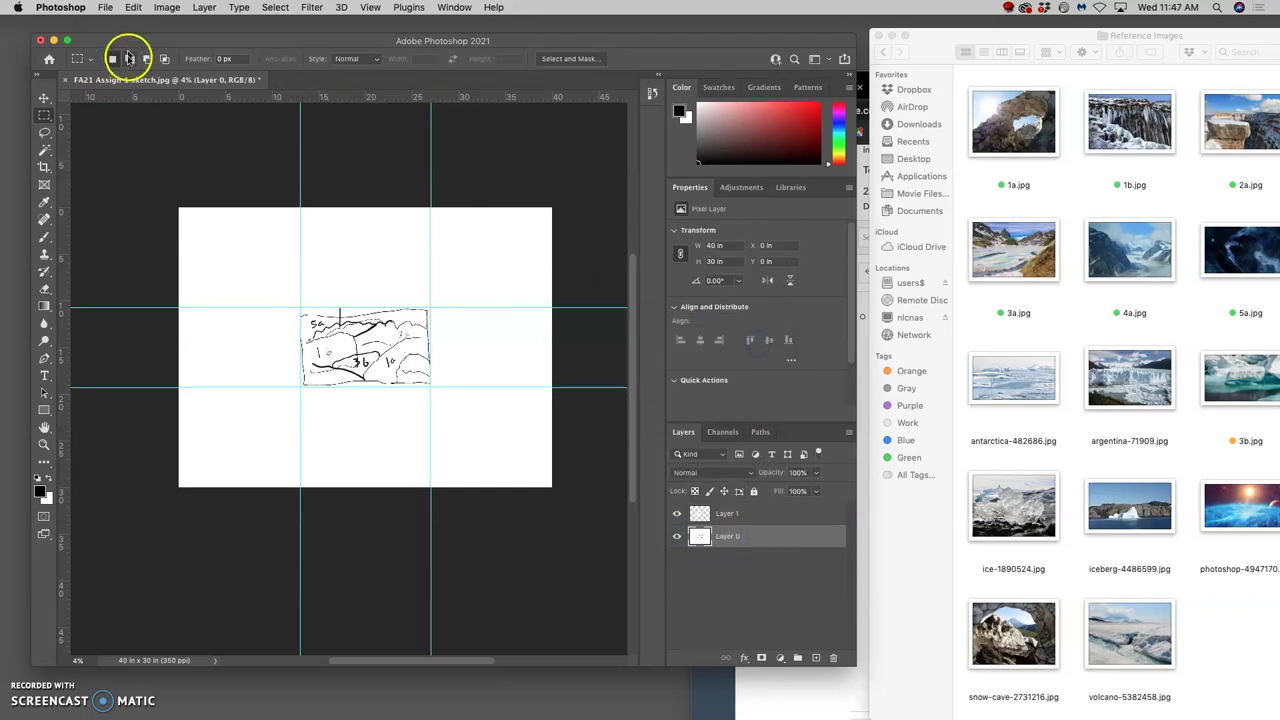
{"action": "left_click", "coordinate": [133, 7]}
{"action": "left_click", "coordinate": [154, 215]}
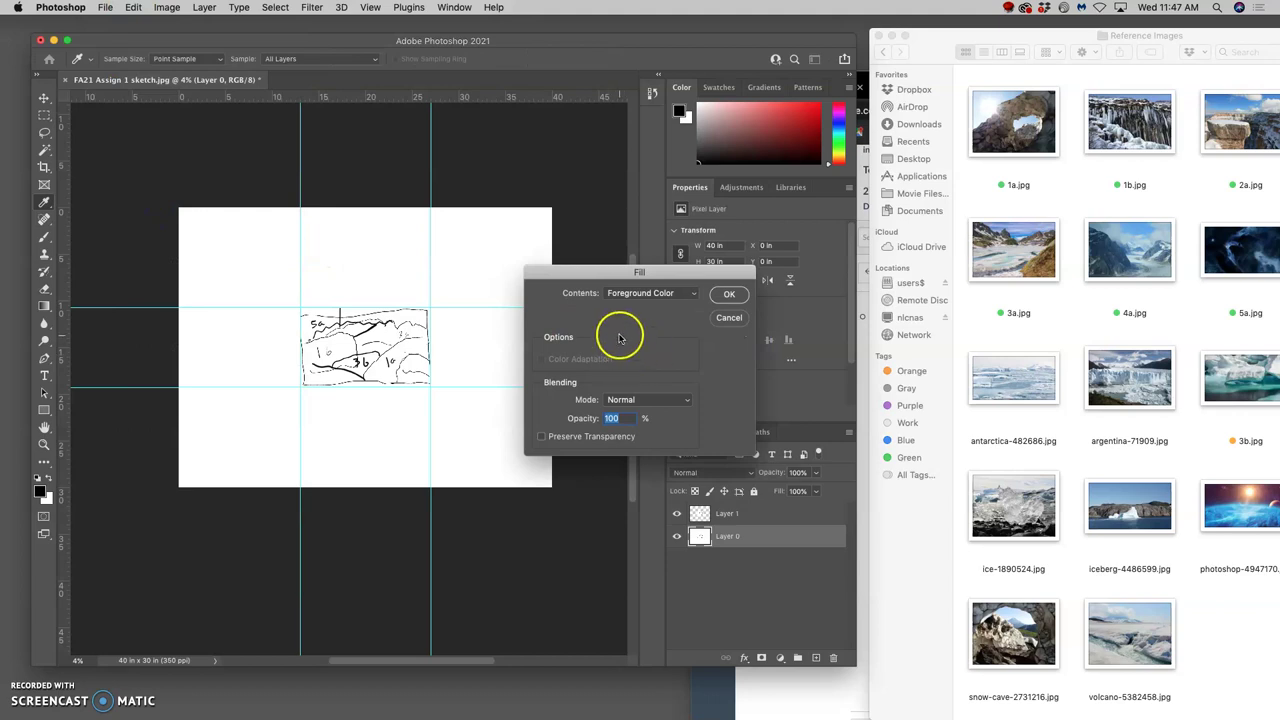
{"action": "left_click", "coordinate": [652, 294]}
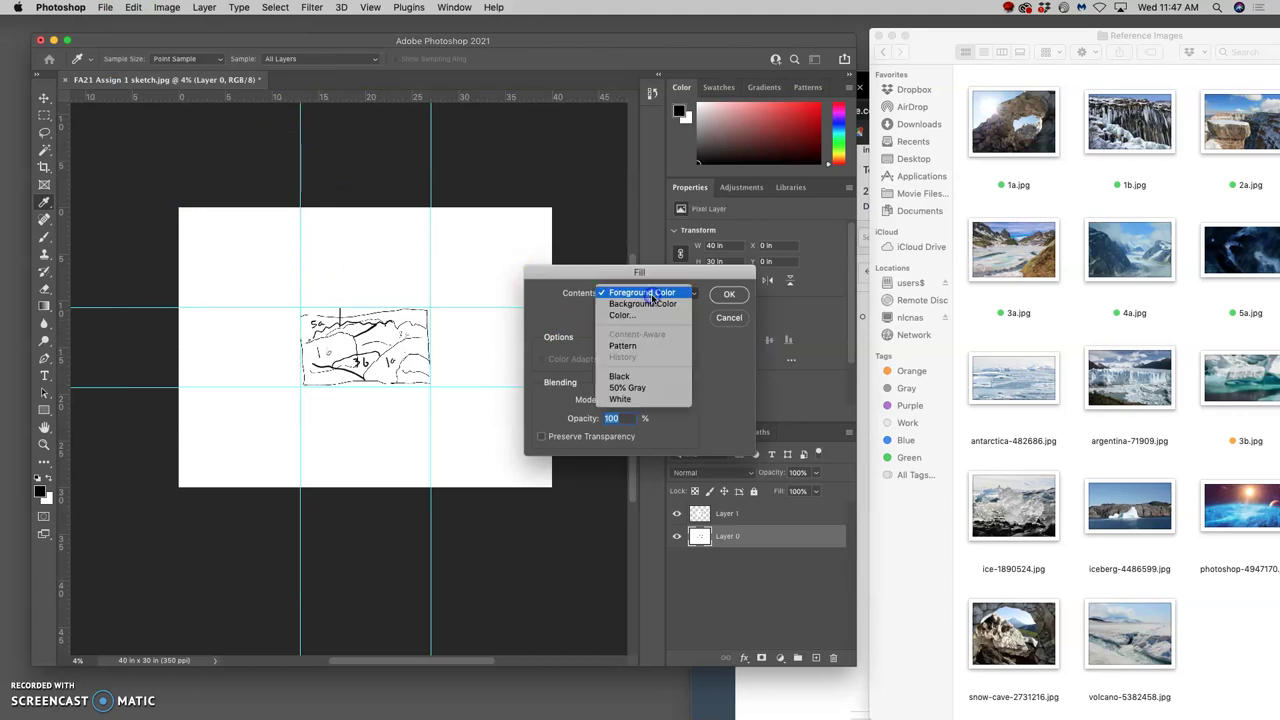
{"action": "left_click_drag", "start_coordinate": [652, 296], "coordinate": [628, 387]}
{"action": "left_click", "coordinate": [722, 297]}
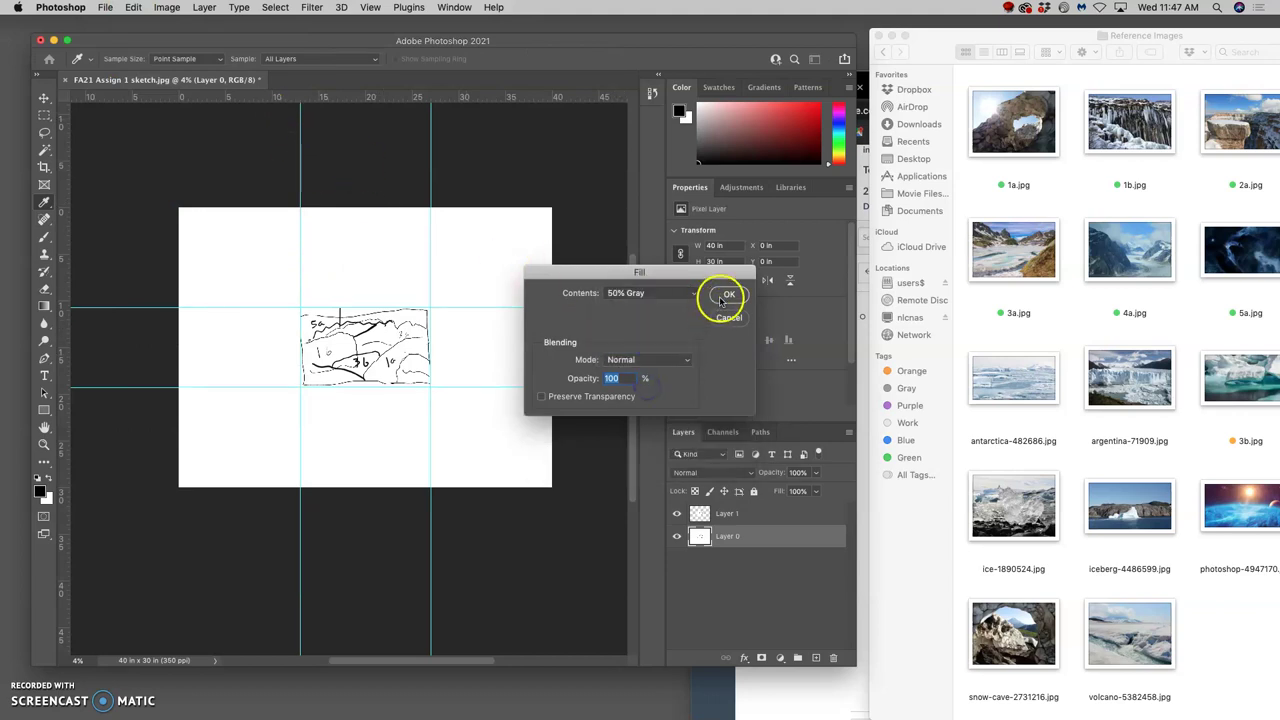
{"action": "left_click", "coordinate": [727, 296]}
Hide the guides with Cmd+;
{"action": "left_click", "coordinate": [502, 303]}
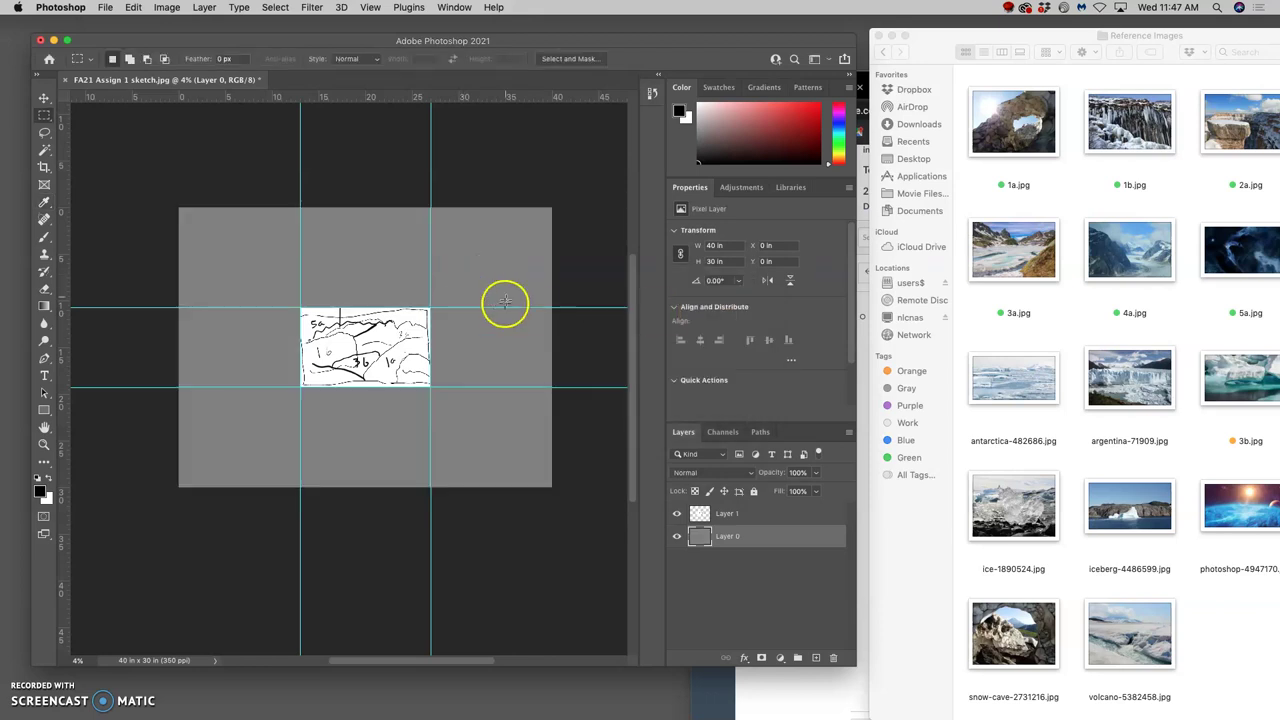
{"action": "key", "text": "super+semicolon"}
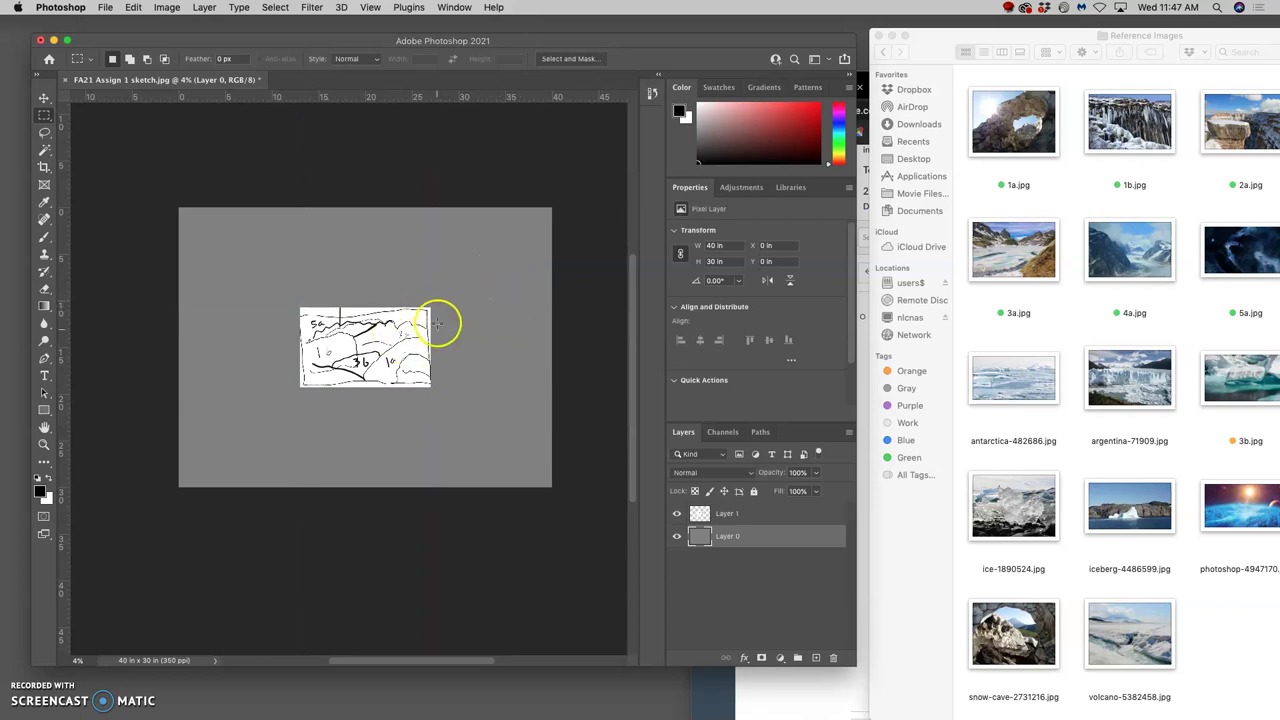
{"action": "key", "text": "super+semicolon"}
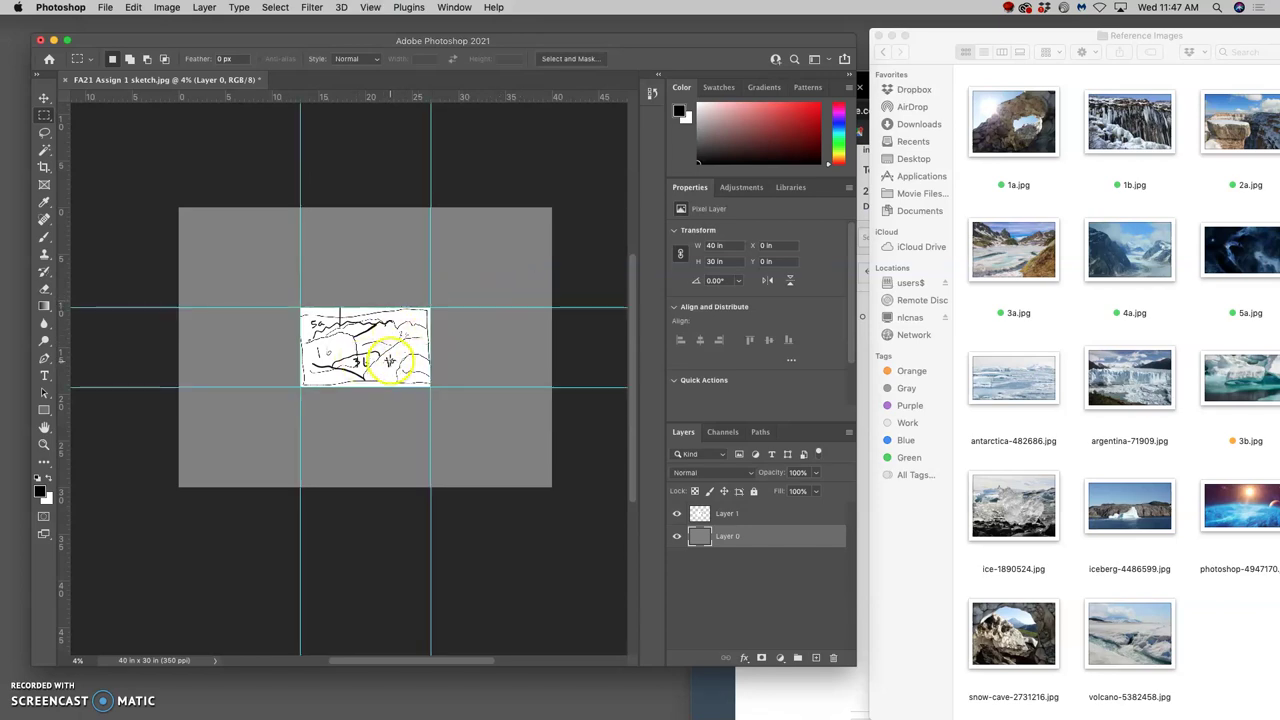
{"action": "key", "text": "super+semicolon"}
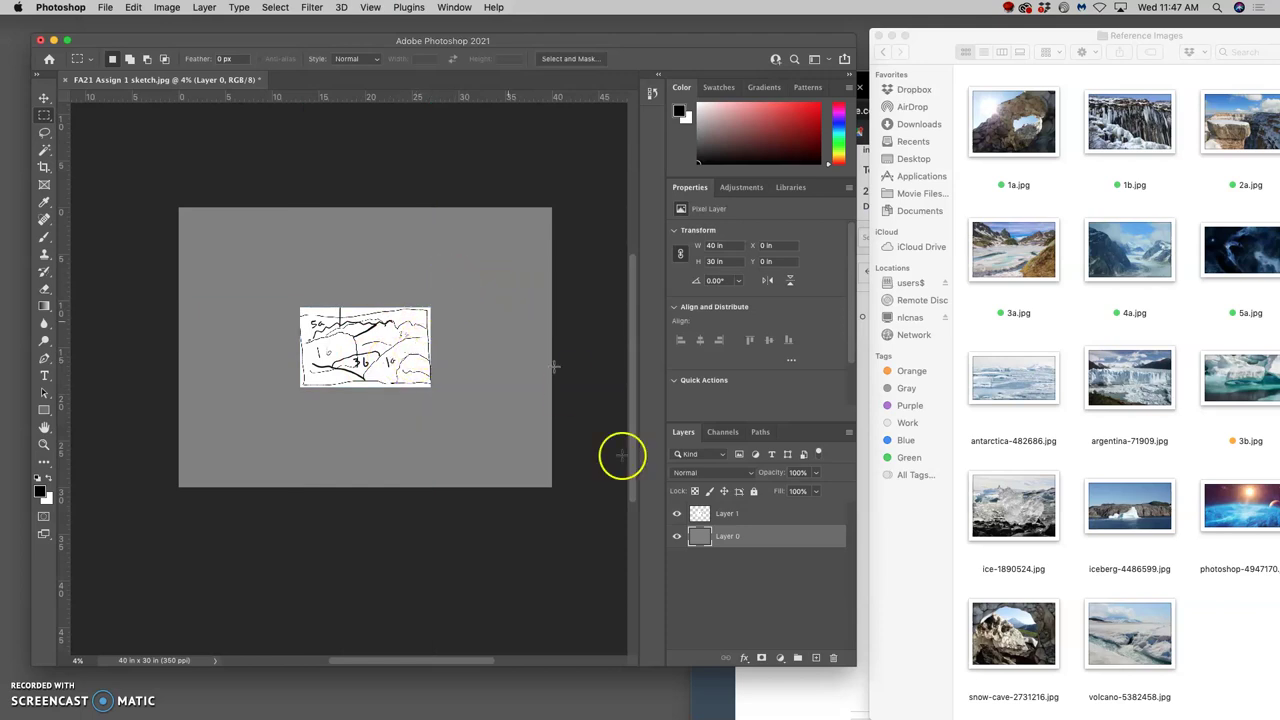
Rename Layer 1 to Sketch and drag 5a.jpg from Reference Images onto the canvas
{"action": "double_click", "coordinate": [727, 513]}
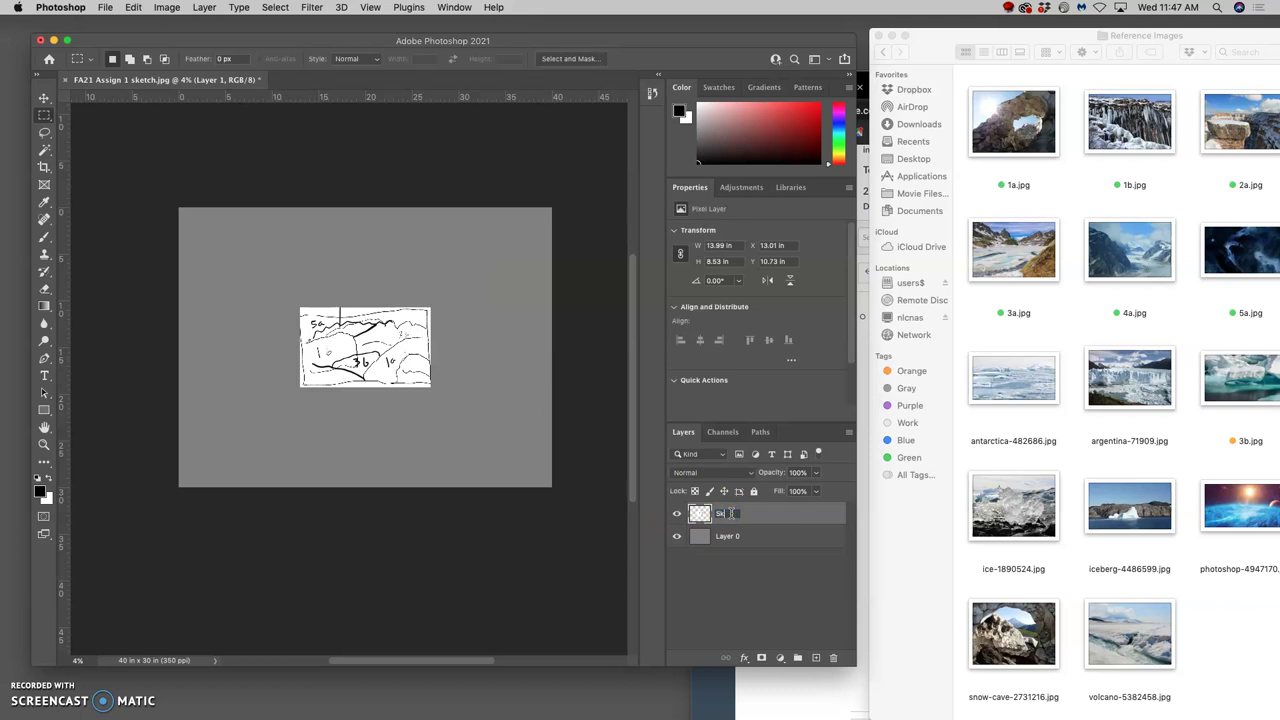
{"action": "left_click", "coordinate": [757, 538]}
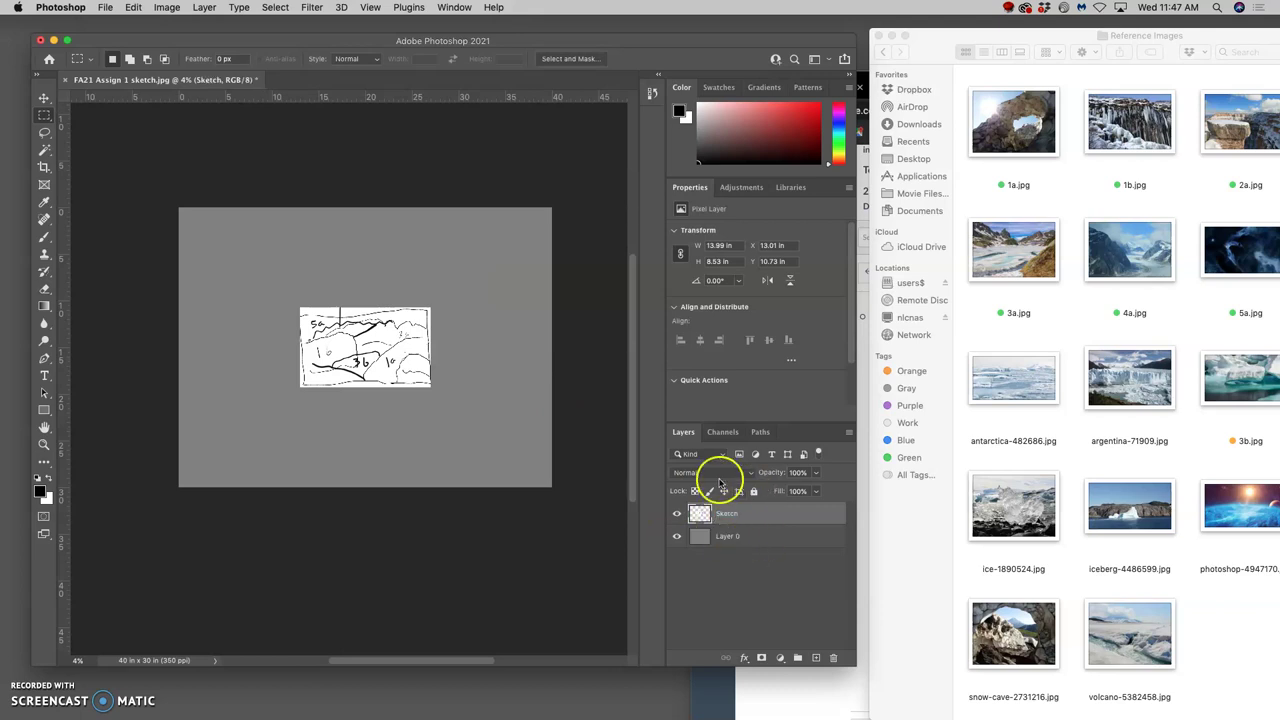
{"action": "left_click", "coordinate": [1070, 320]}
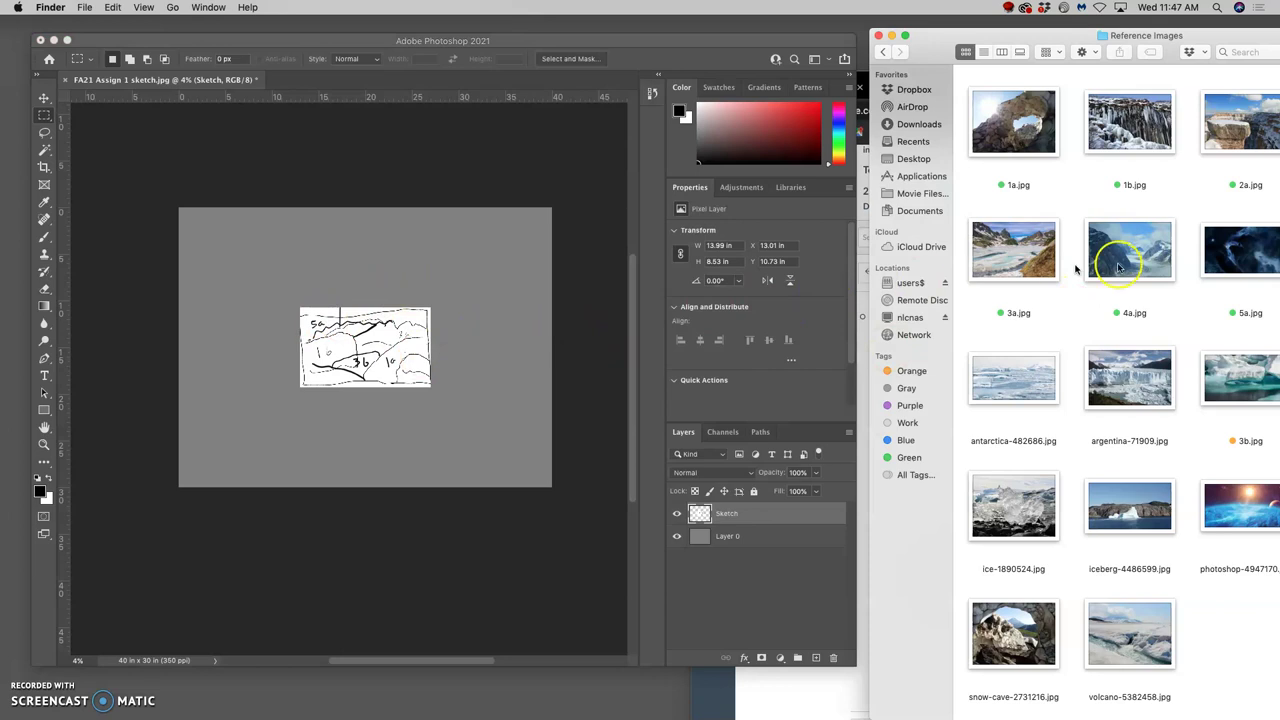
{"action": "left_click_drag", "start_coordinate": [1216, 253], "coordinate": [439, 268]}
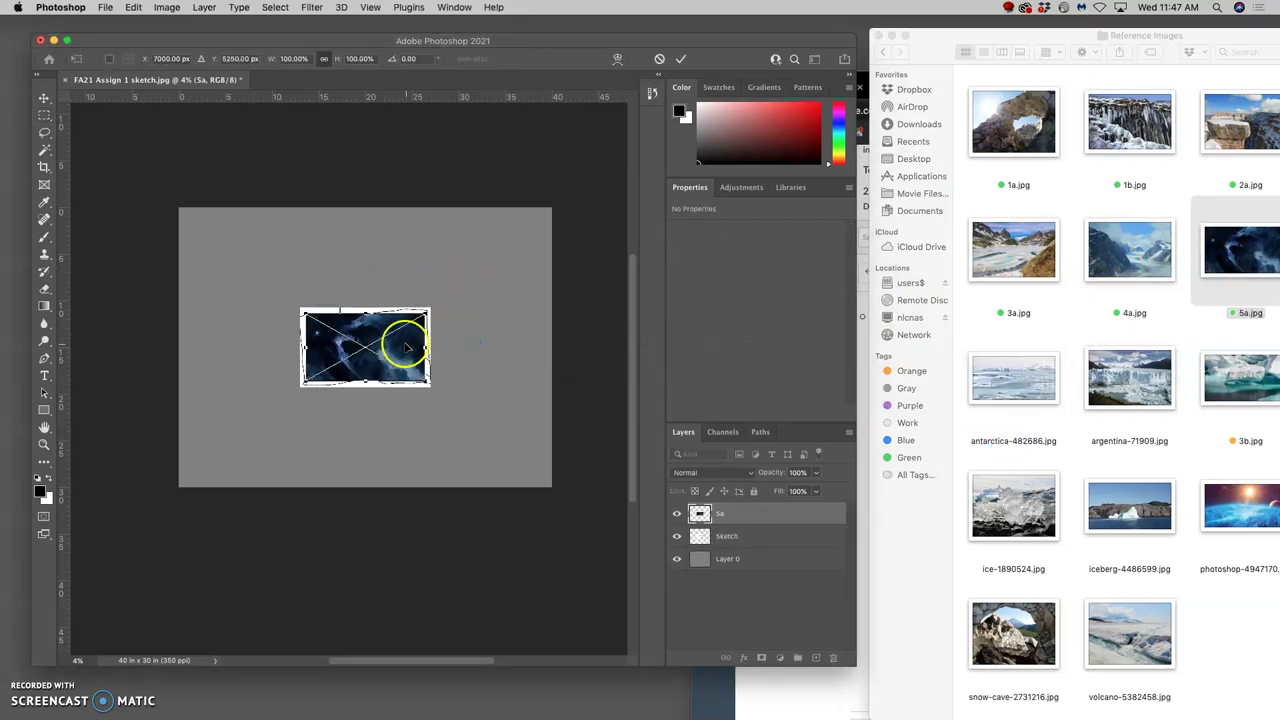